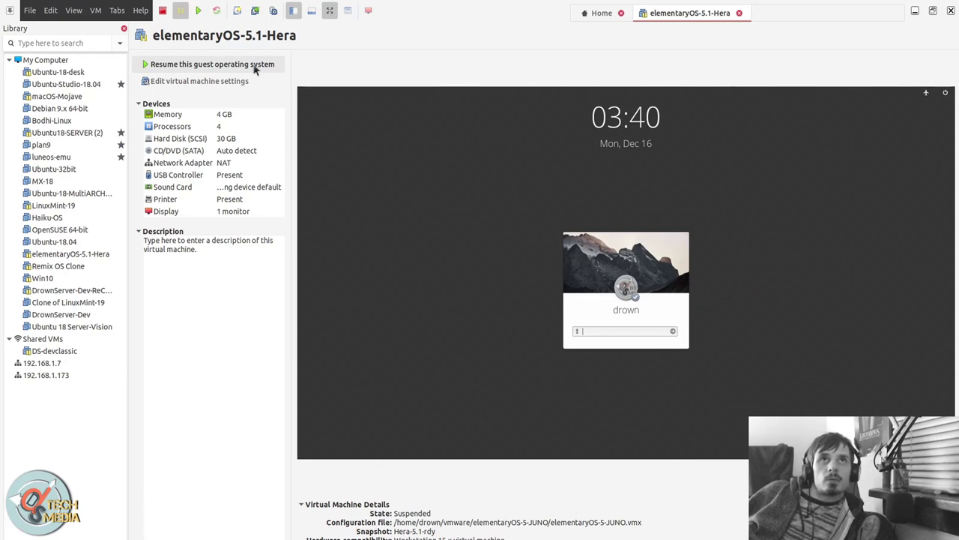
Resume the elementaryOS-5.1-Hera virtual machine and log in with the account password
left_click(255, 68)
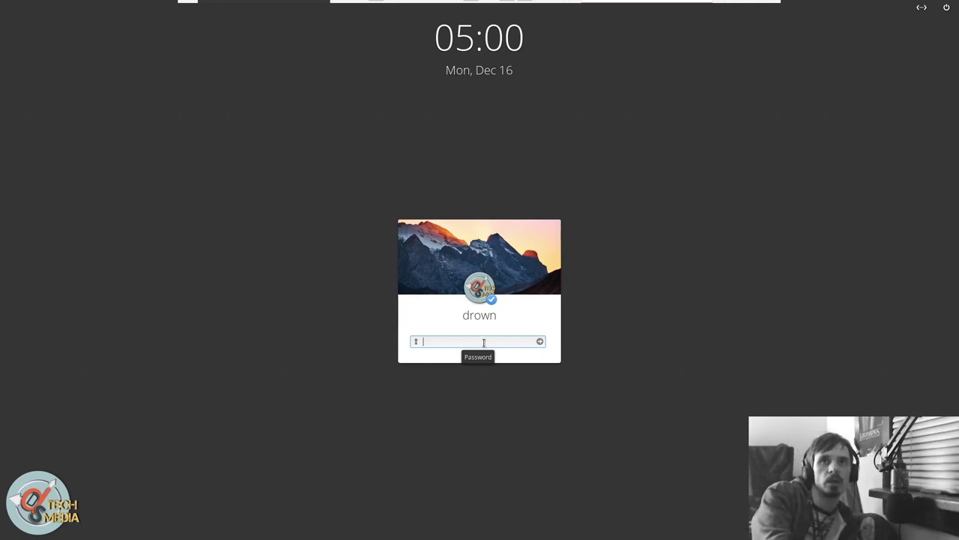
type("********")
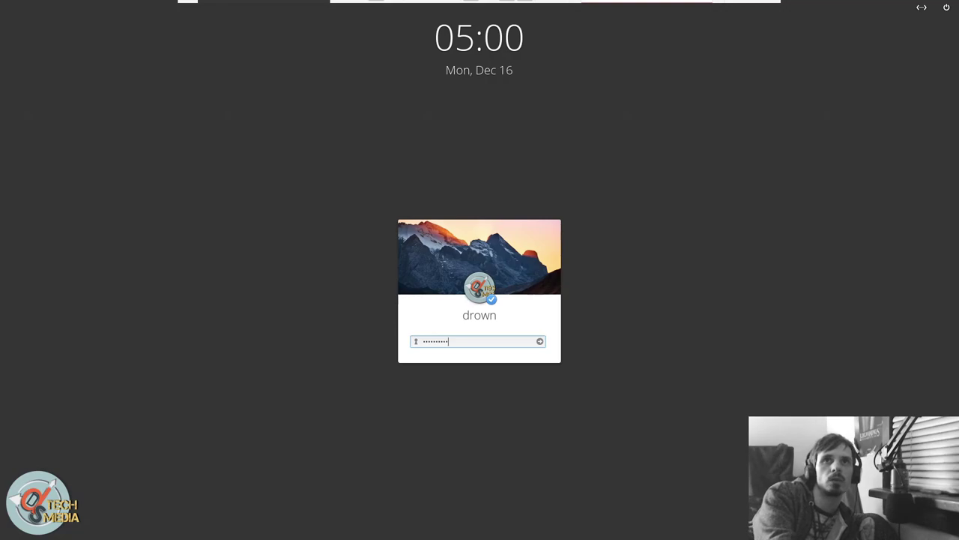
key("Return")
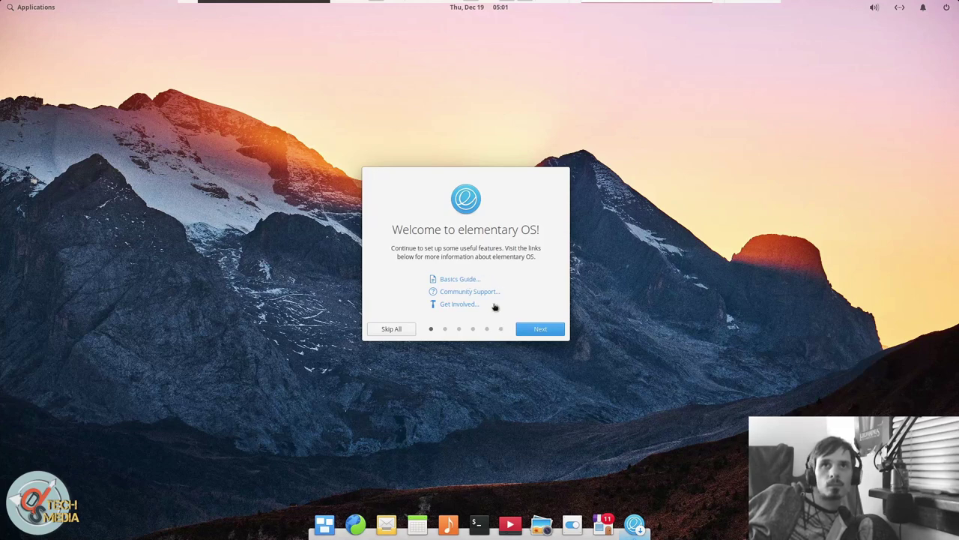
Look through the Basics Guide and Get Involved pages linked from the welcome window and close the browser
left_click(470, 282)
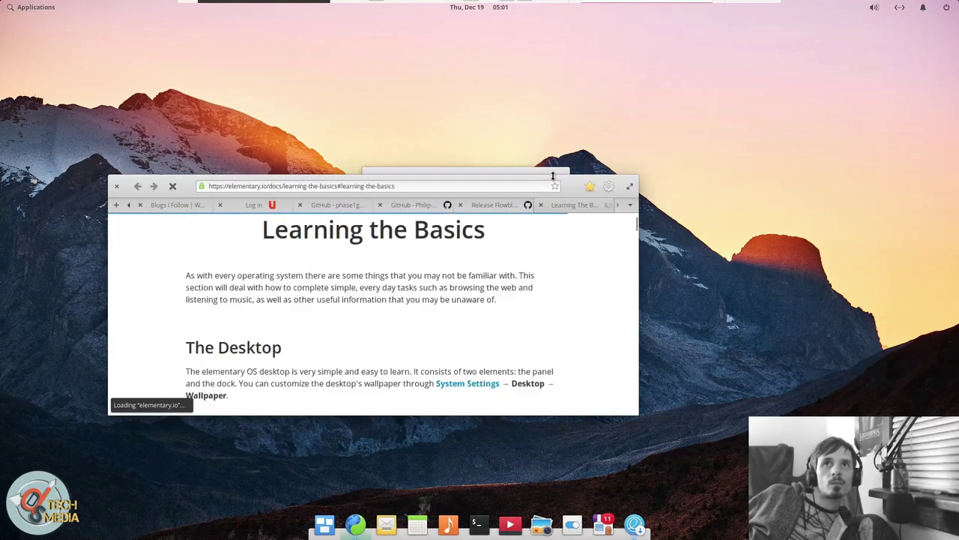
double_click(553, 178)
scroll(578, 214, "up", 1)
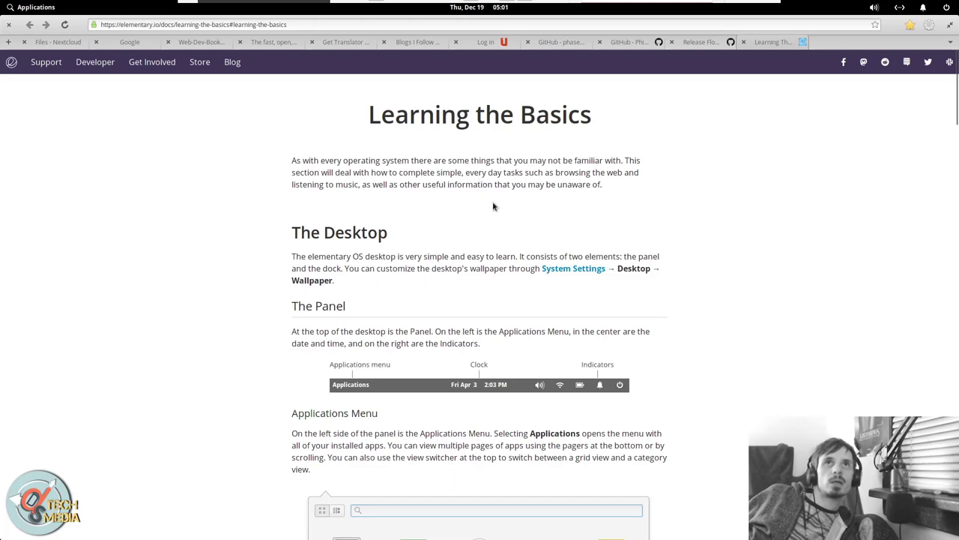
scroll(491, 202, "down", 1)
scroll(492, 203, "down", 3)
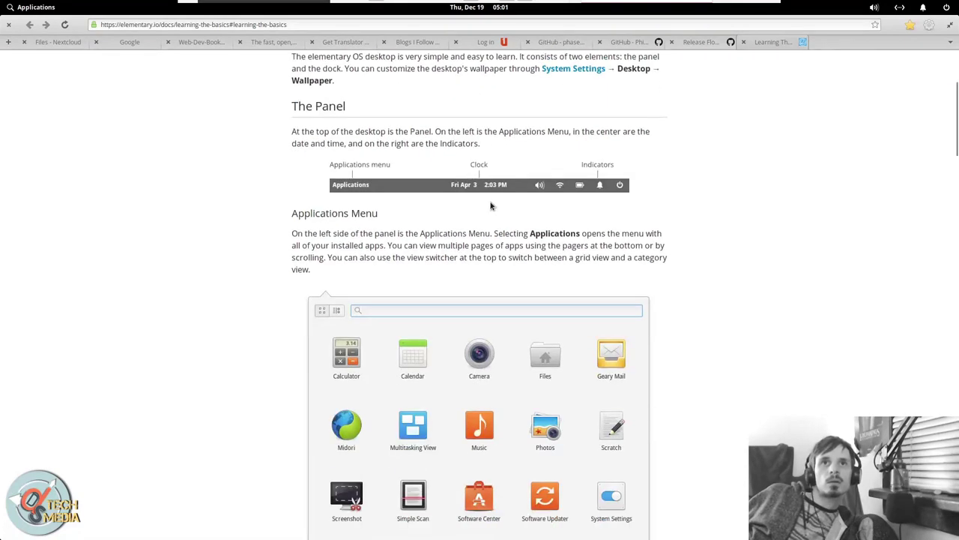
scroll(487, 208, "down", 6)
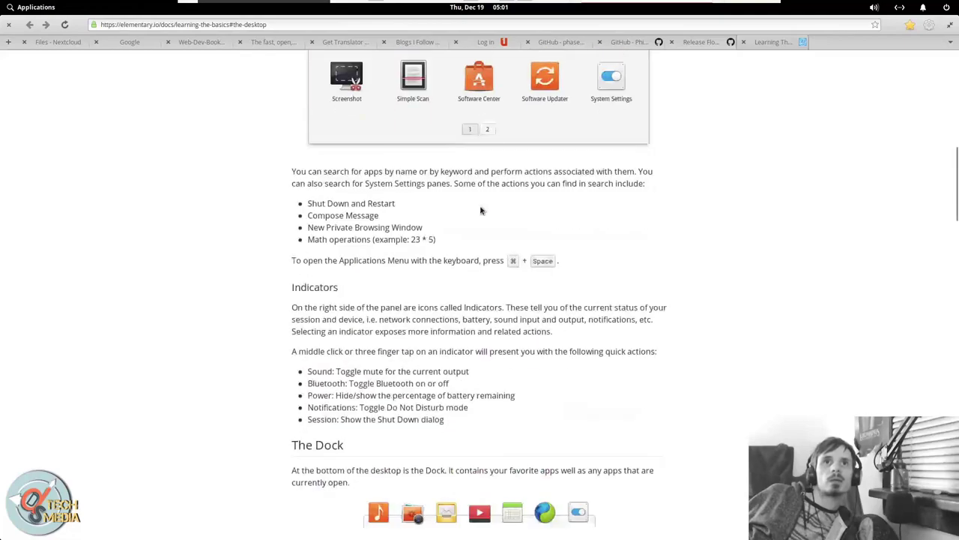
scroll(459, 229, "down", 10)
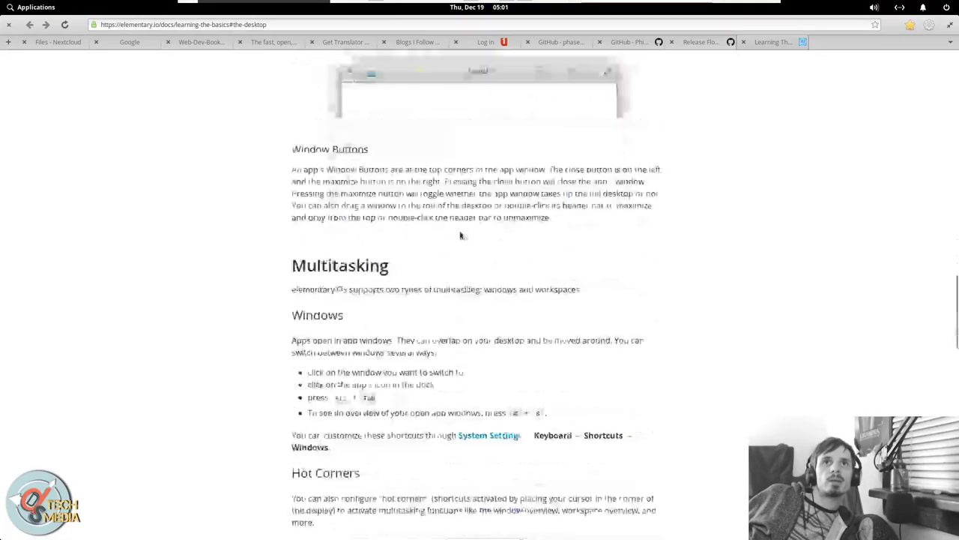
scroll(460, 235, "down", 3)
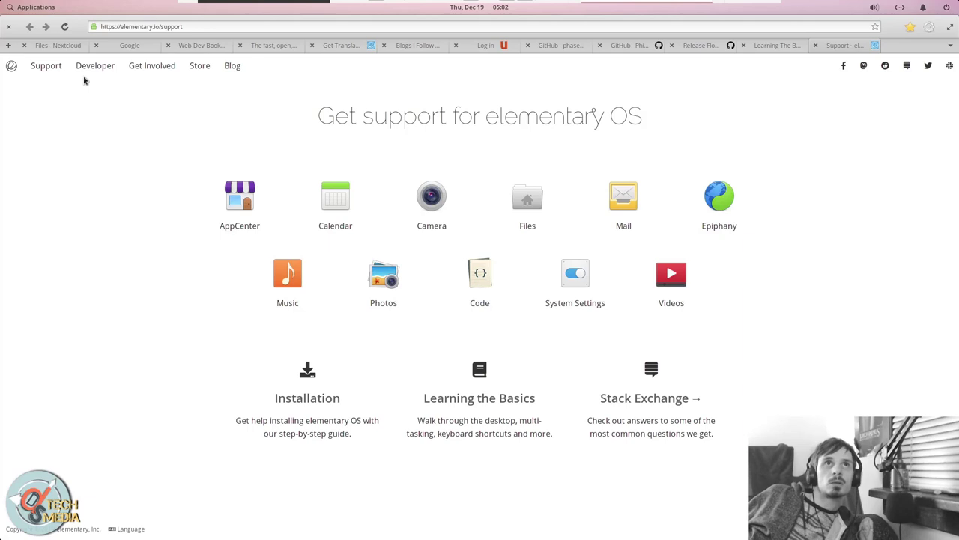
left_click(461, 305)
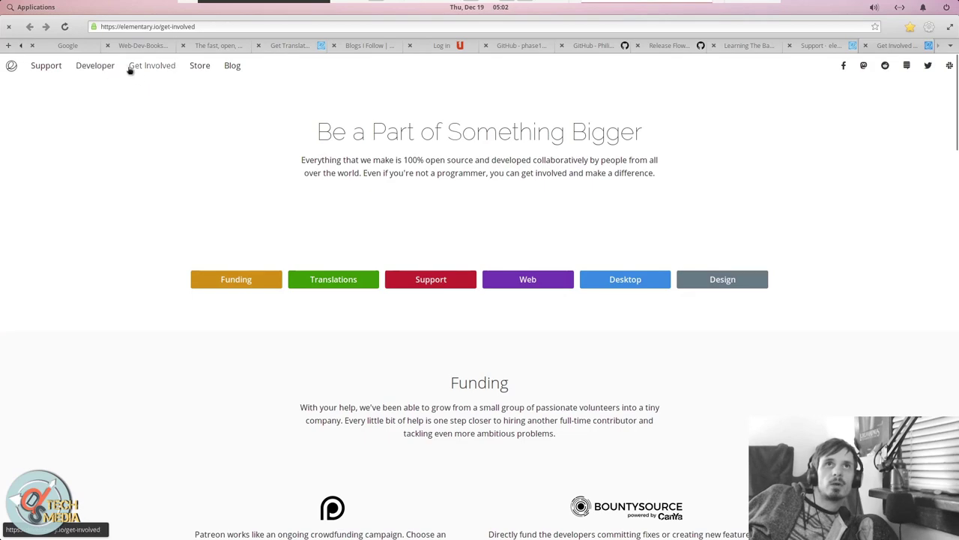
key("ctrl+q")
Go through the welcome pages keeping Location Services on, Night Light off, and automatic deletion of temporary and trashed files unselected
left_click(534, 330)
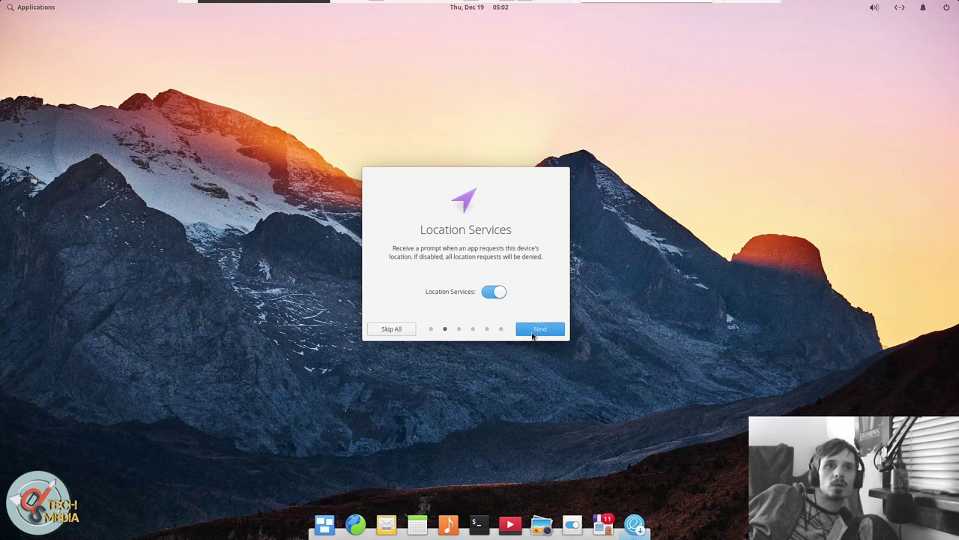
left_click(534, 334)
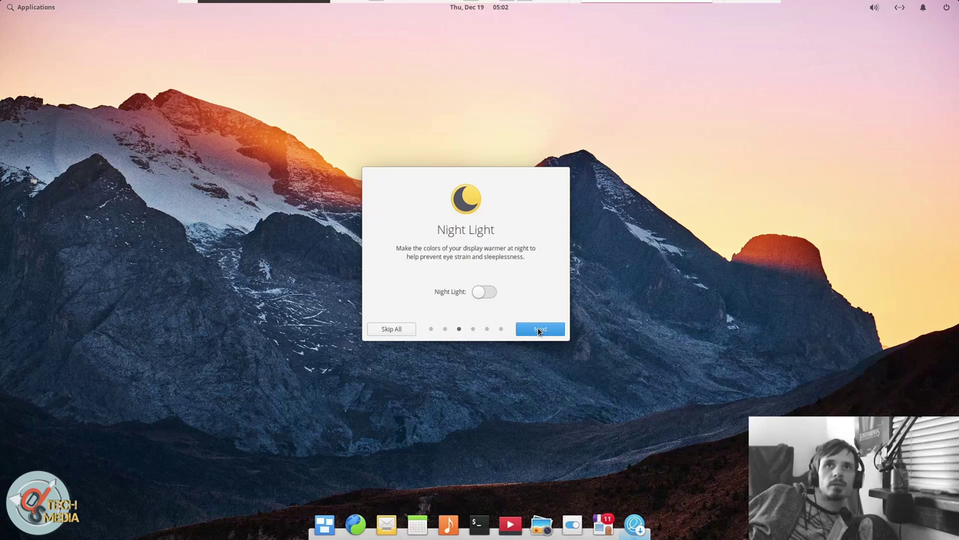
left_click(539, 331)
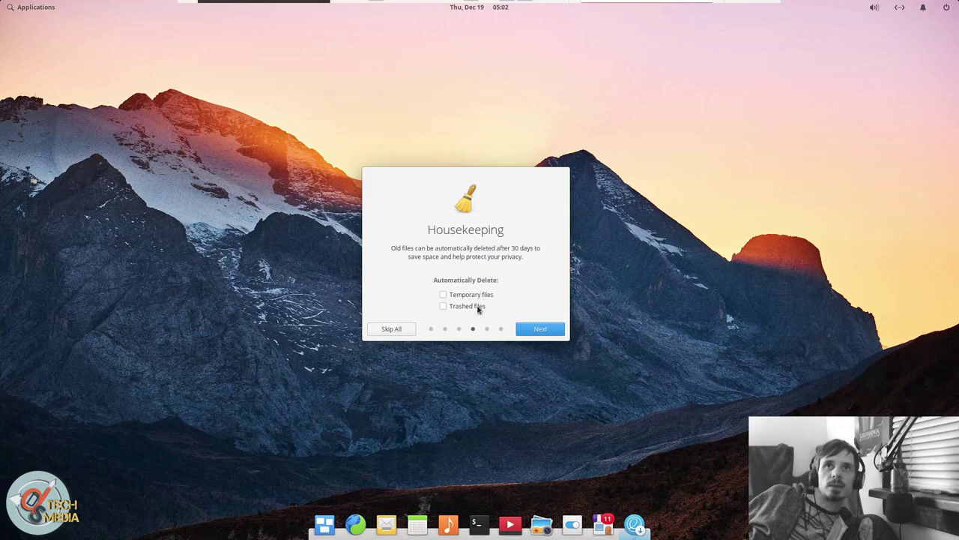
left_click(525, 331)
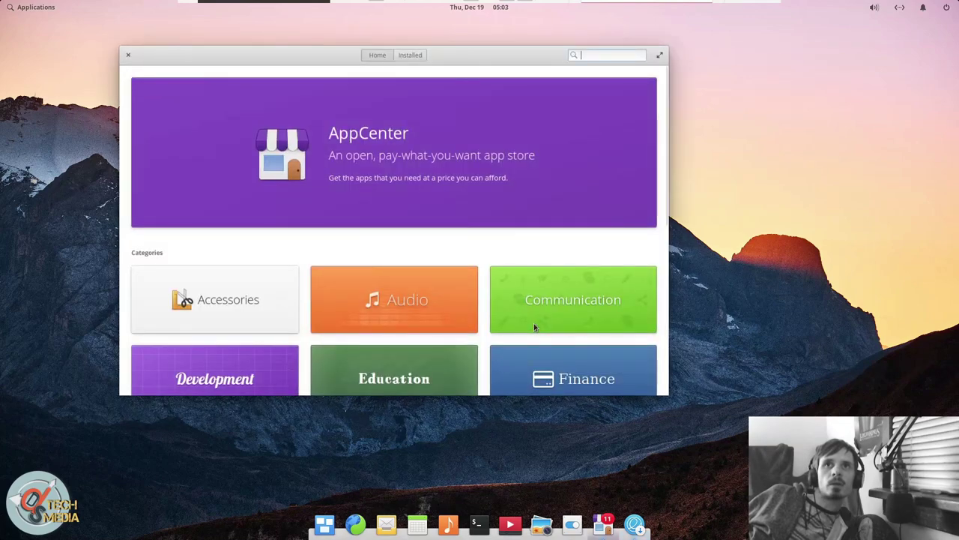
left_click(540, 328)
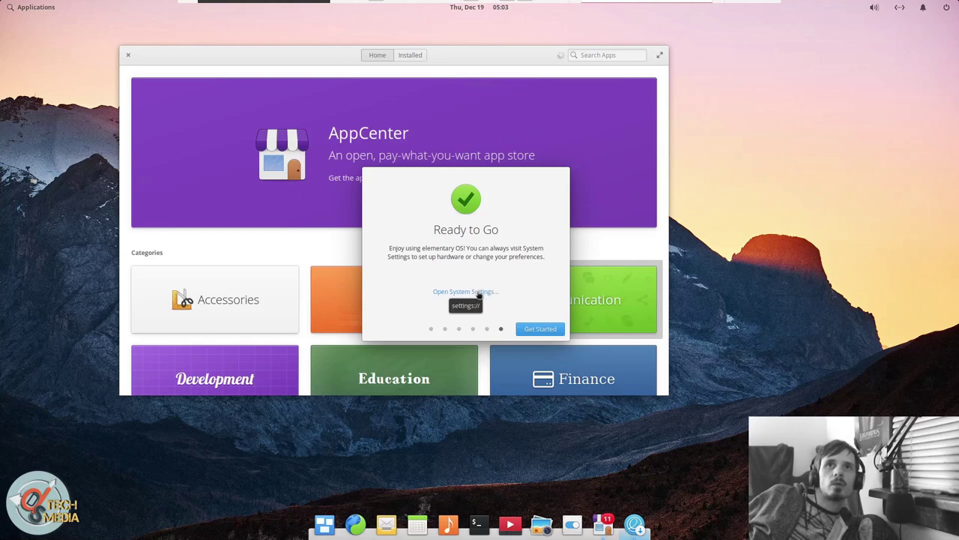
Open System Settings from the Ready to Go page and finish the onboarding
left_click(479, 293)
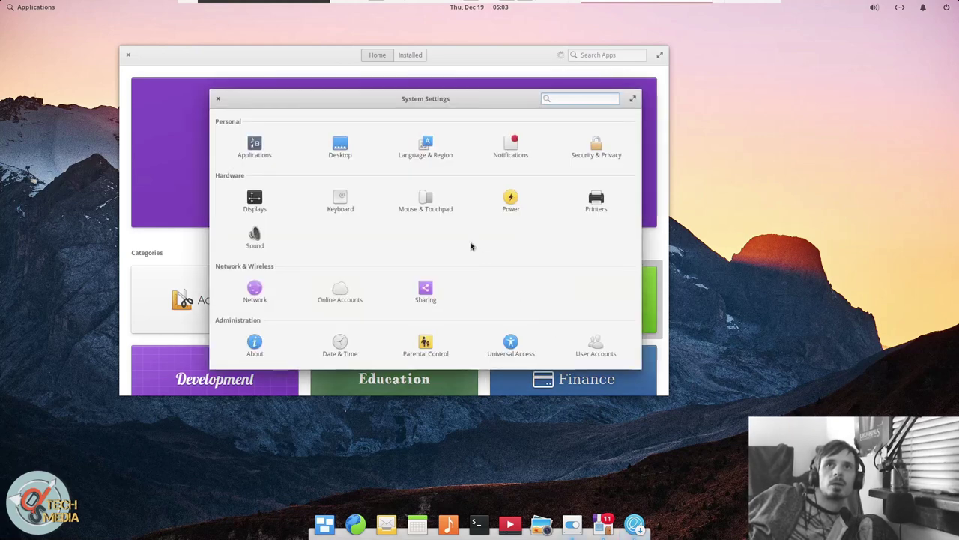
left_click(529, 329)
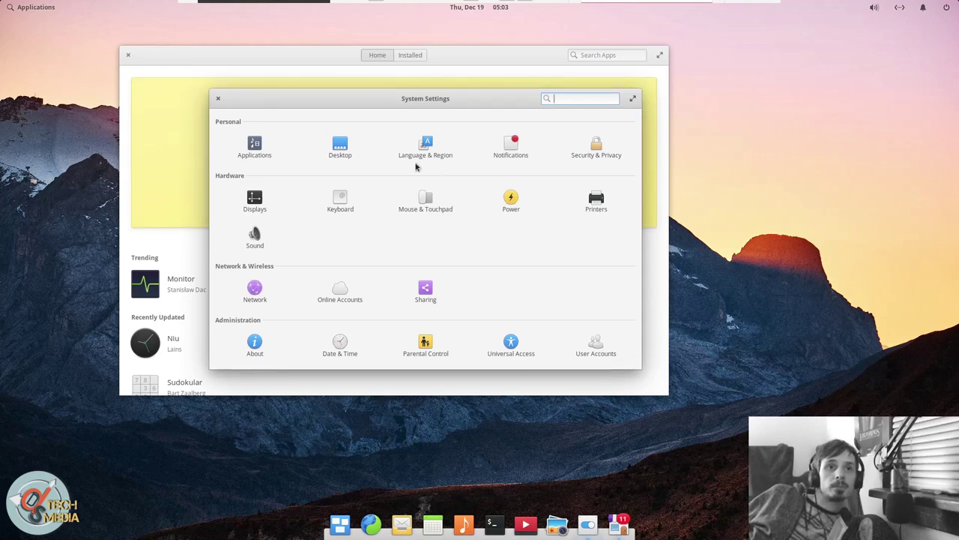
Bring AppCenter to the front, reposition its window, and examine the featured, trending and recently updated apps and the categories
left_click(444, 56)
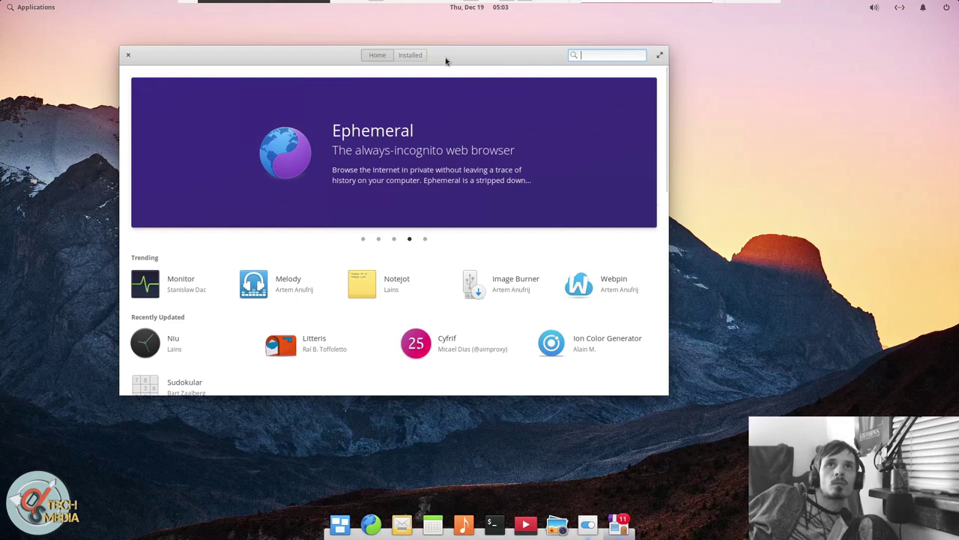
left_click_drag(445, 56, 487, 75)
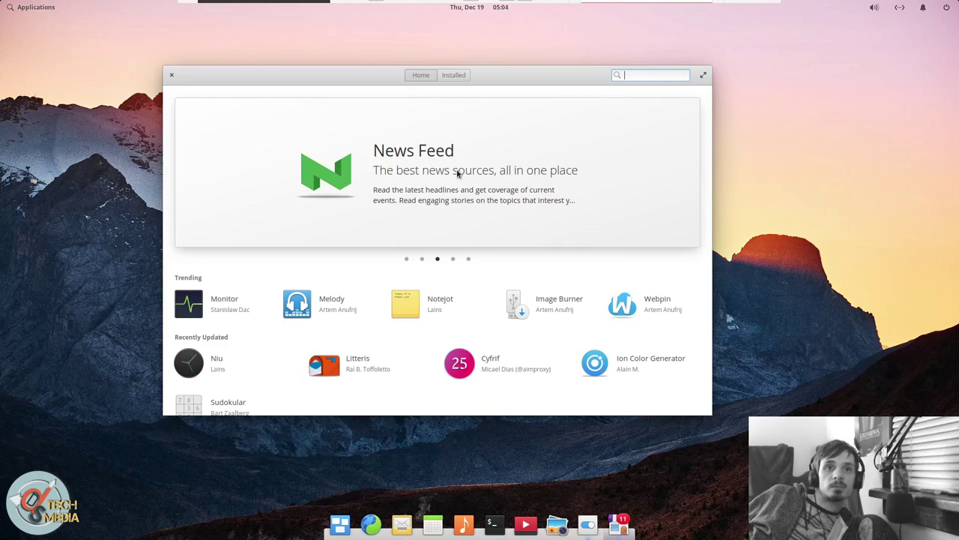
scroll(463, 152, "down", 10)
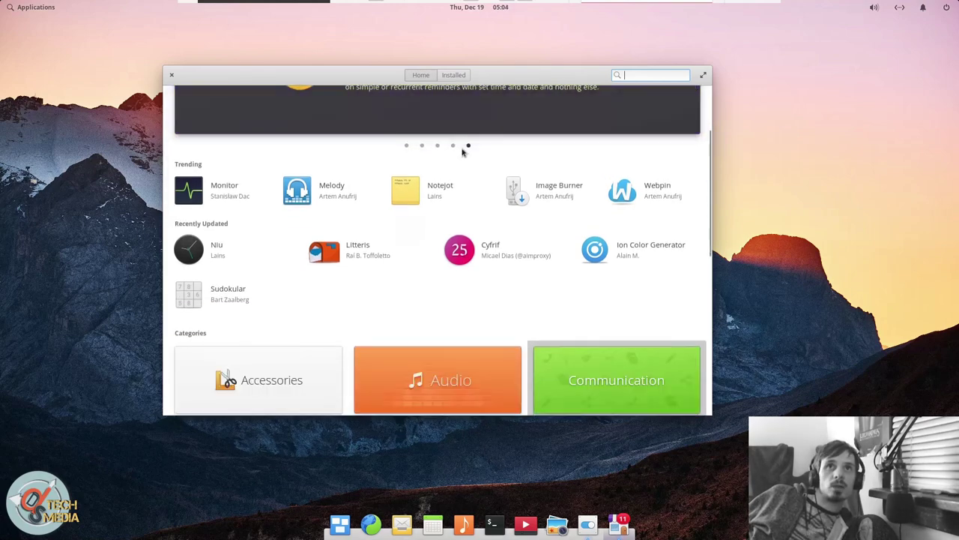
scroll(488, 177, "up", 4)
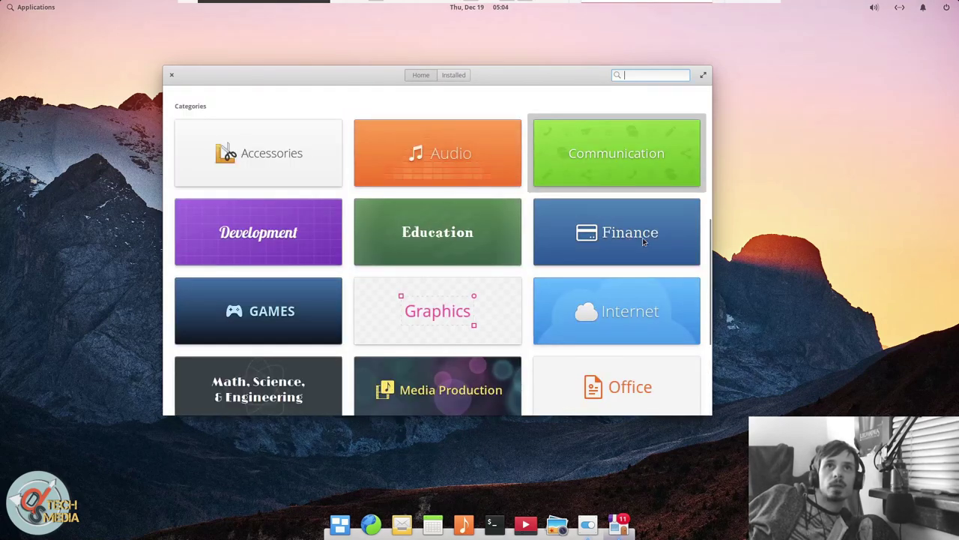
scroll(585, 248, "down", 1)
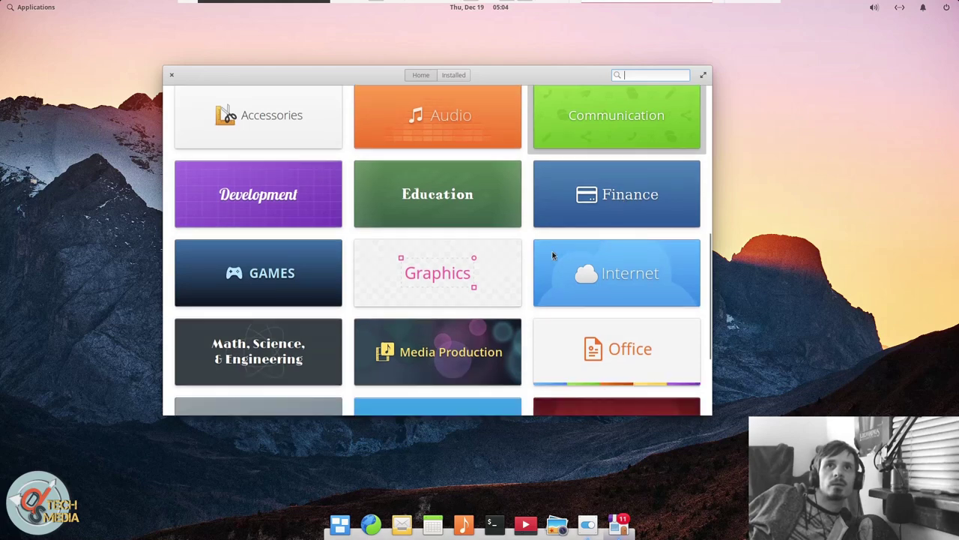
scroll(508, 256, "down", 4)
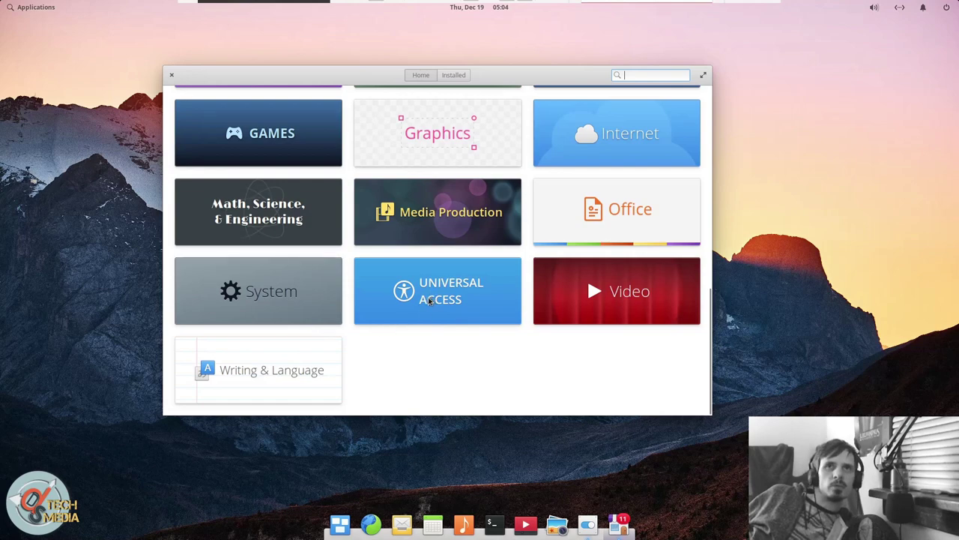
scroll(379, 307, "up", 10)
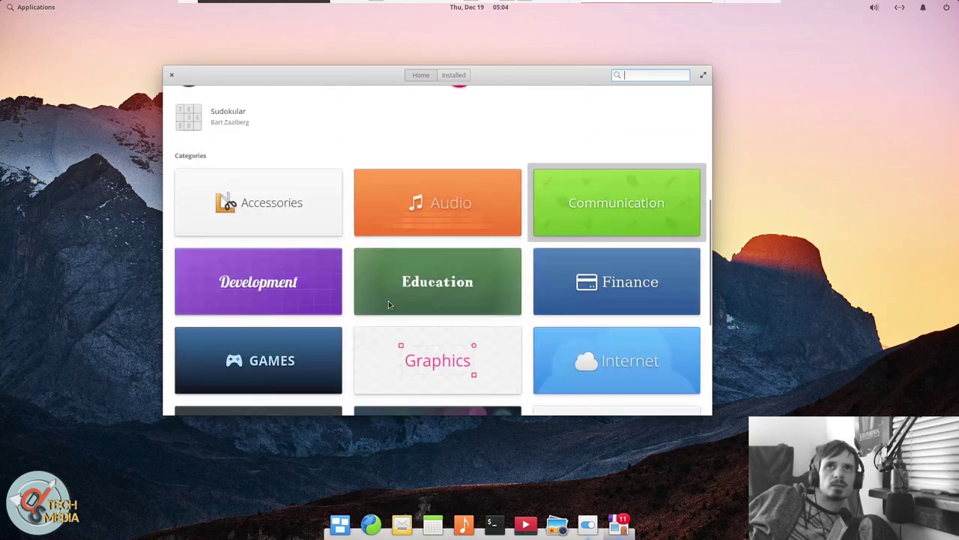
scroll(397, 311, "down", 5)
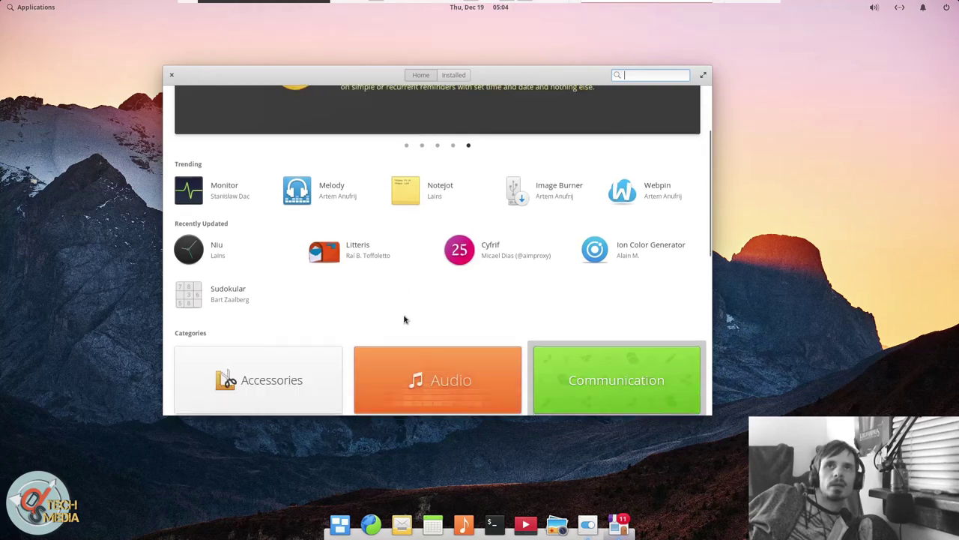
scroll(405, 316, "up", 5)
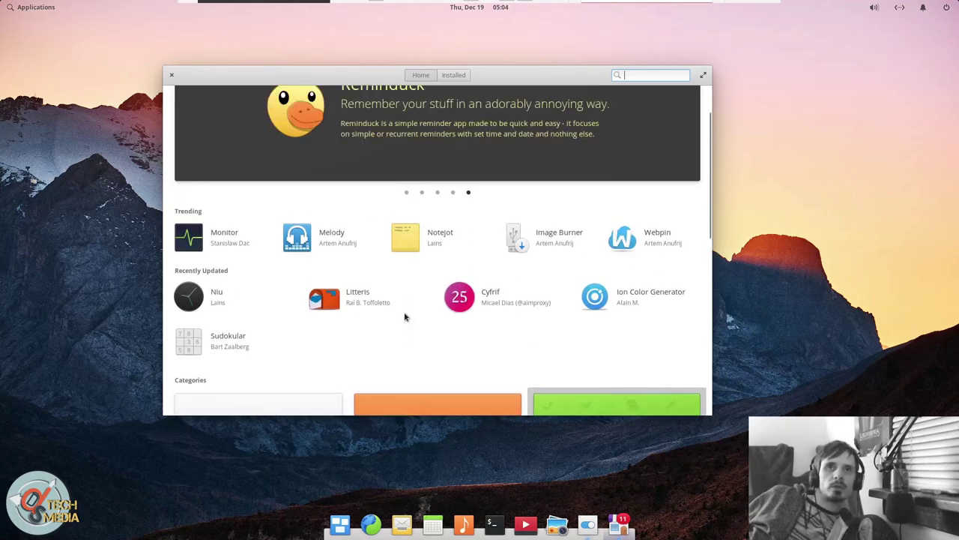
scroll(397, 315, "down", 2)
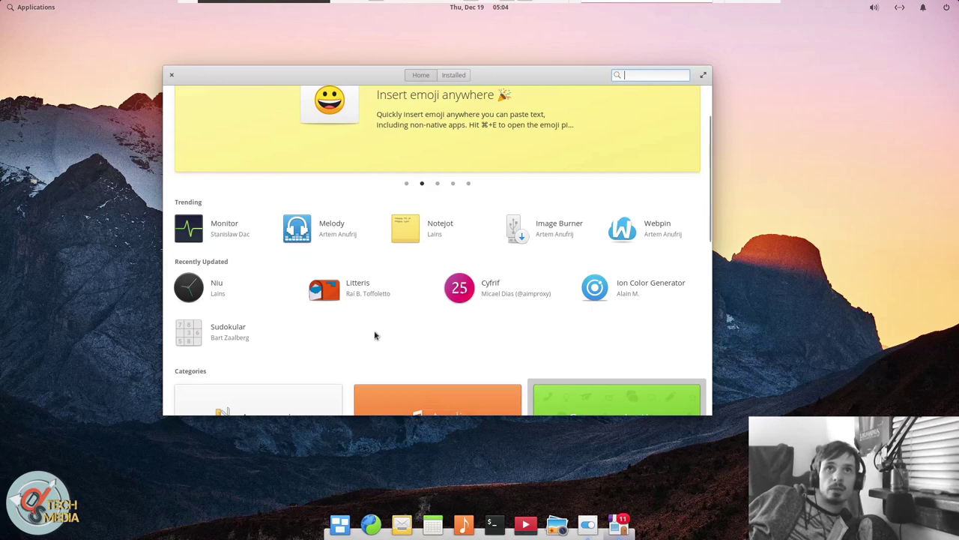
scroll(374, 336, "up", 2)
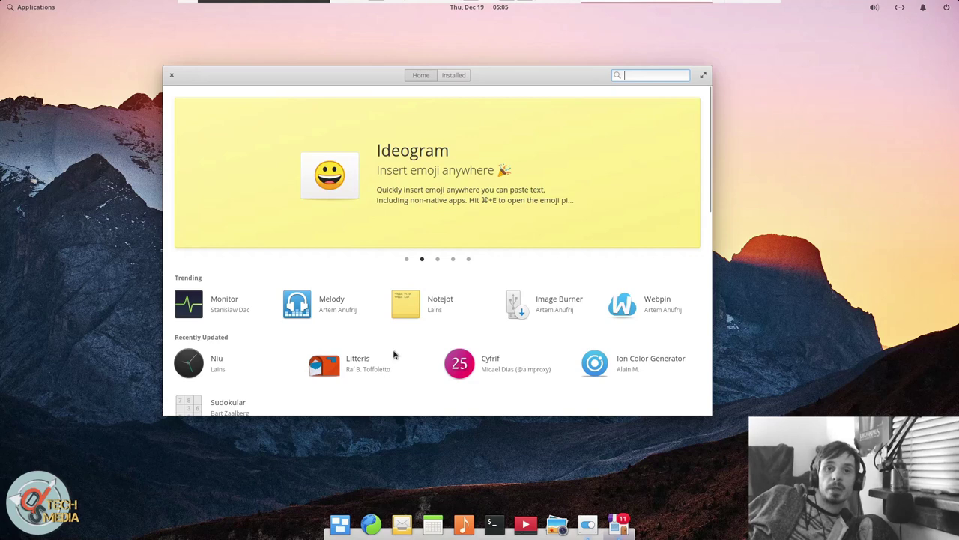
scroll(396, 346, "down", 1)
scroll(396, 346, "down", 4)
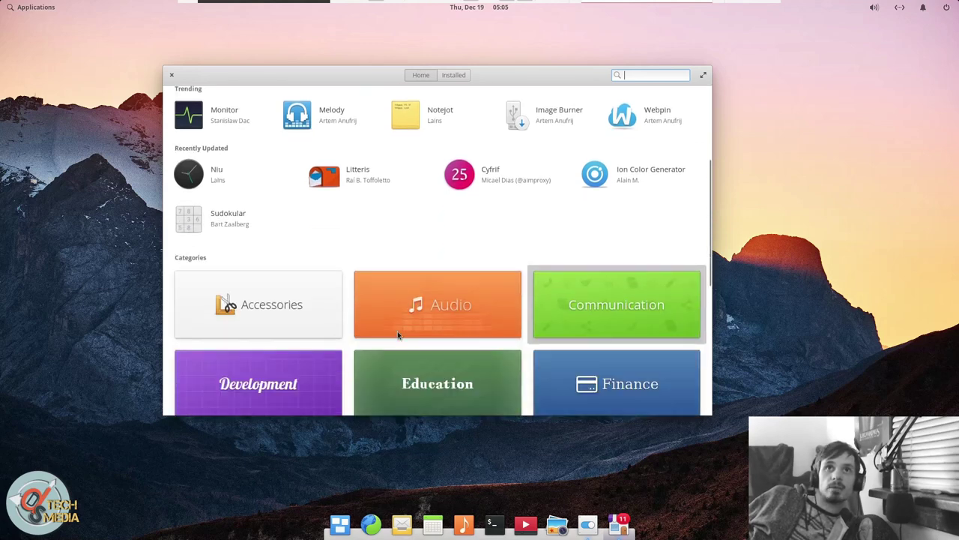
scroll(425, 307, "up", 5)
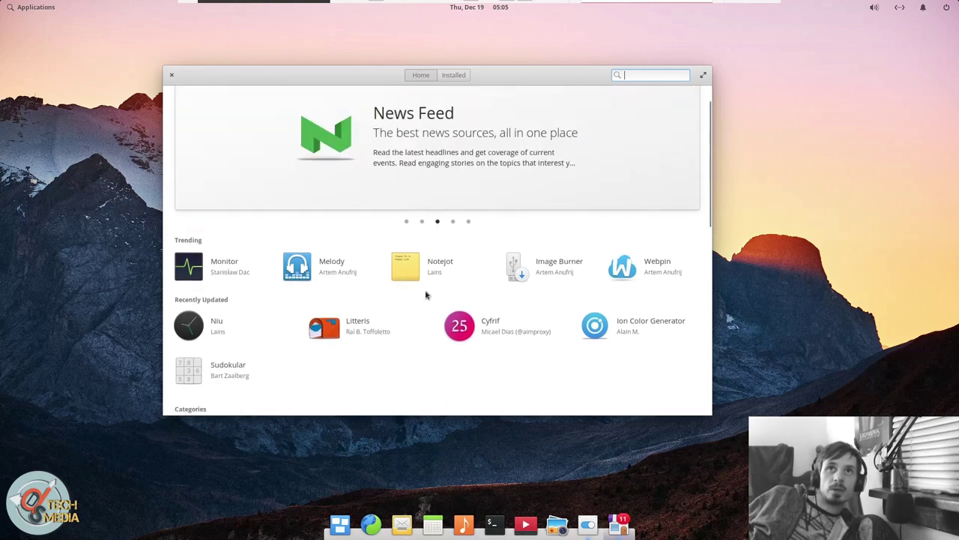
left_click(406, 258)
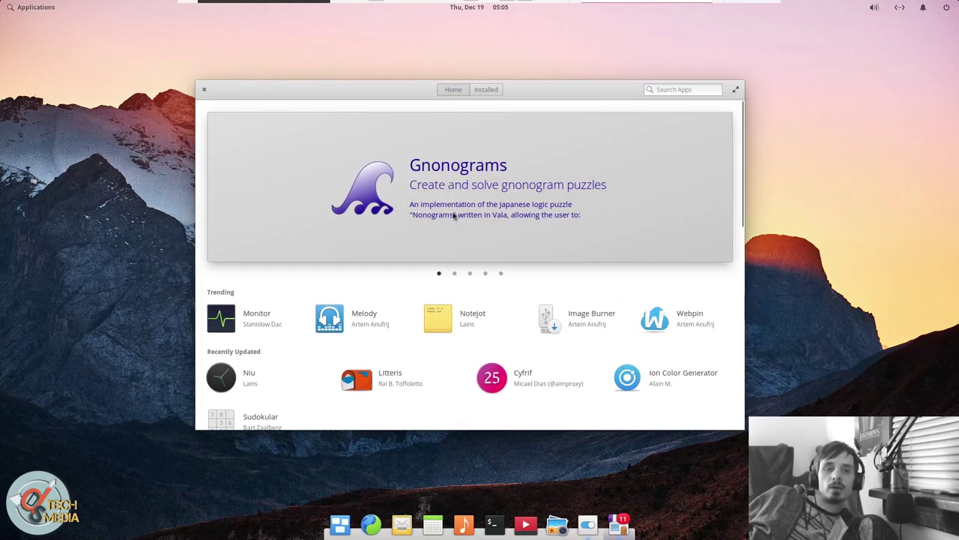
Make the AppCenter window taller and look over the app sections on its home page
left_click_drag(388, 428, 388, 472)
scroll(381, 448, "down", 3)
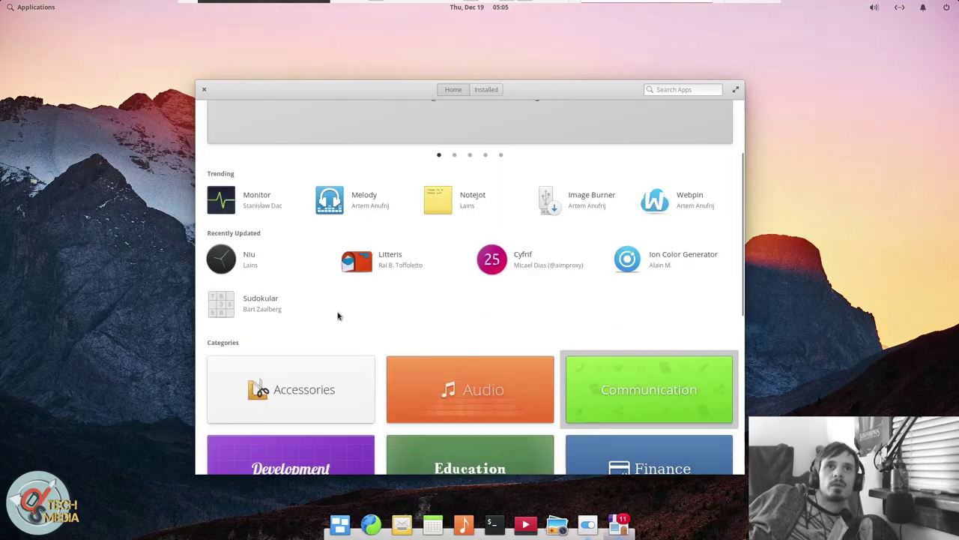
scroll(337, 315, "up", 2)
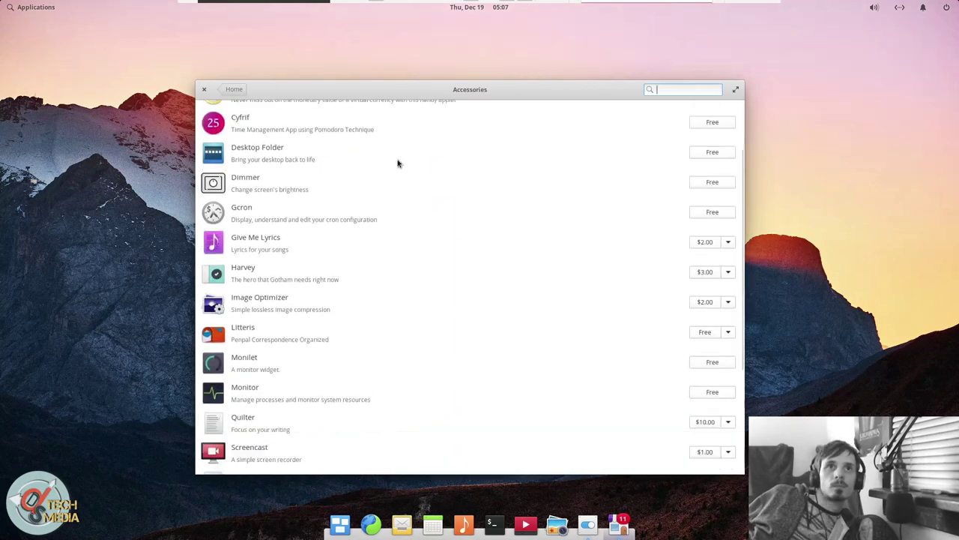
Look through the apps and their prices listed in AppCenter's Accessories category
scroll(396, 162, "down", 3)
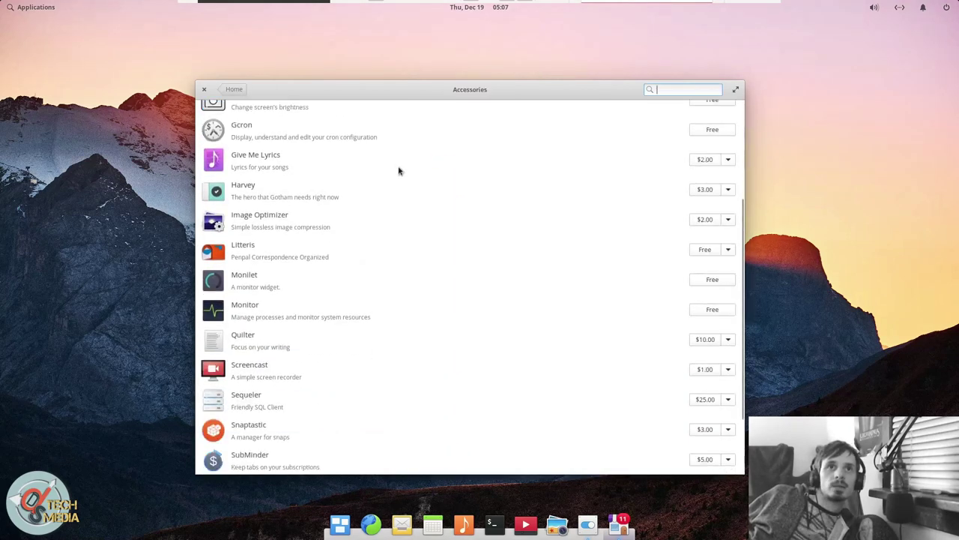
scroll(398, 171, "down", 1)
scroll(399, 175, "up", 10)
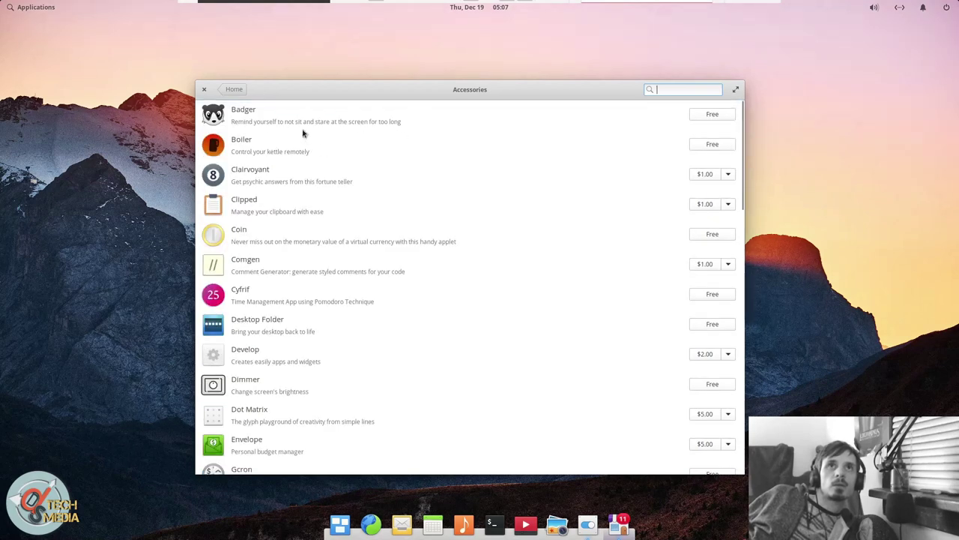
Examine the remaining free and paid apps further down AppCenter's Accessories list
scroll(354, 227, "down", 5)
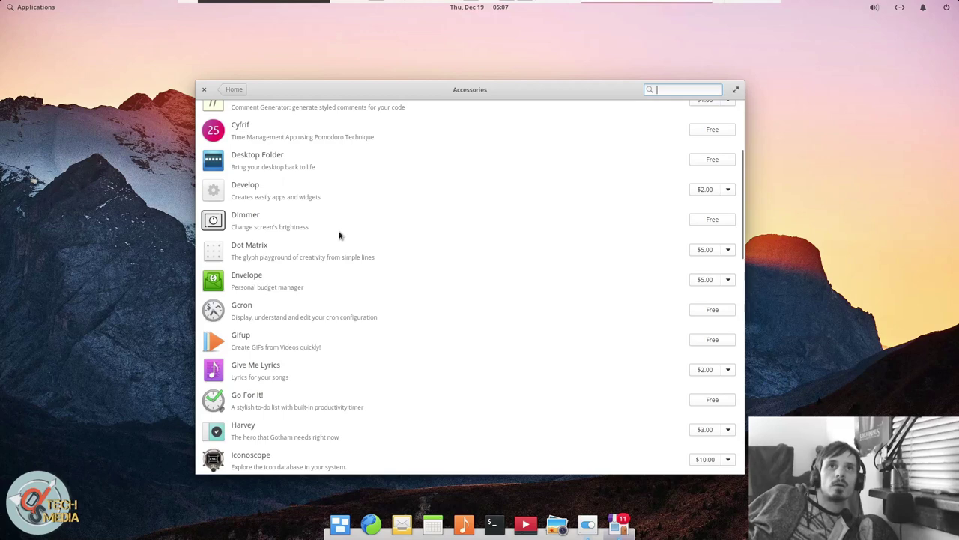
scroll(339, 235, "down", 15)
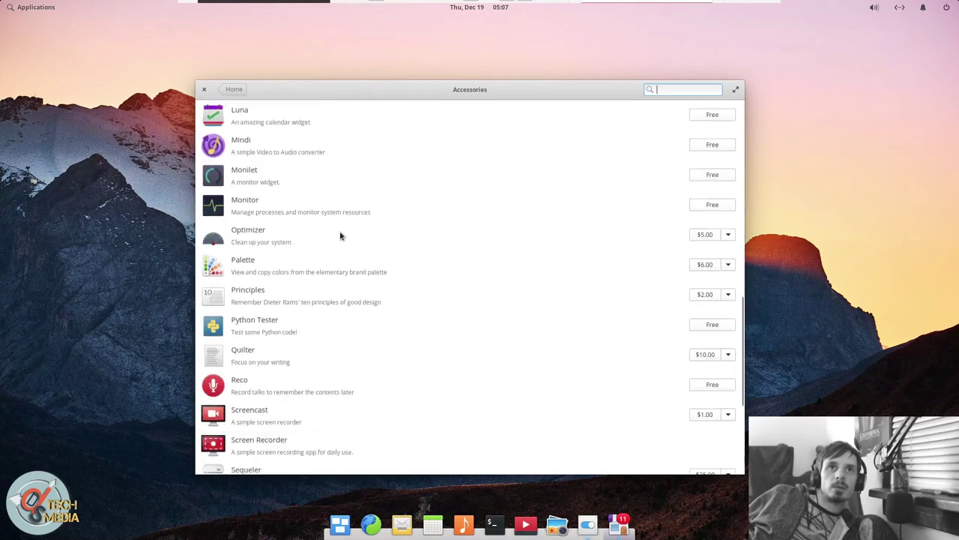
scroll(668, 342, "down", 1)
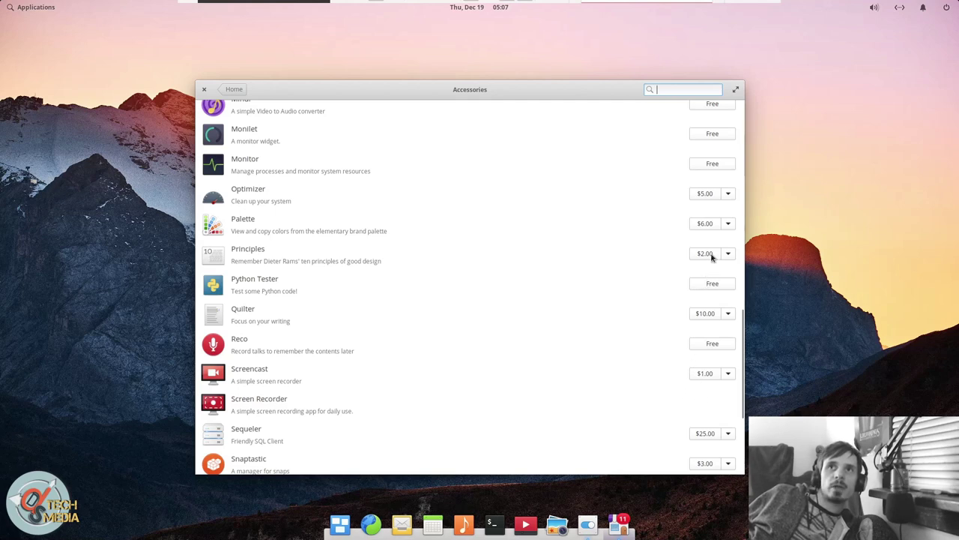
scroll(701, 266, "down", 4)
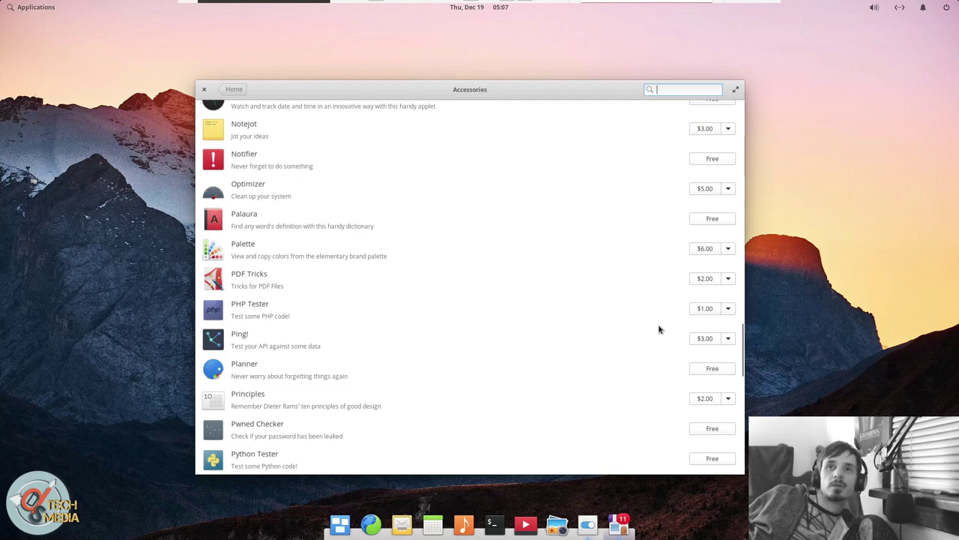
scroll(659, 328, "down", 5)
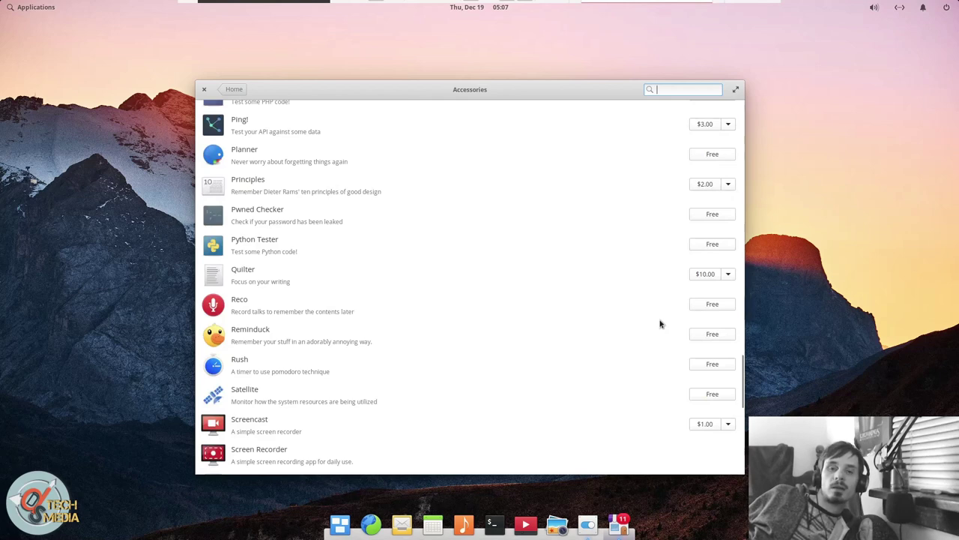
scroll(666, 315, "down", 2)
scroll(666, 314, "down", 2)
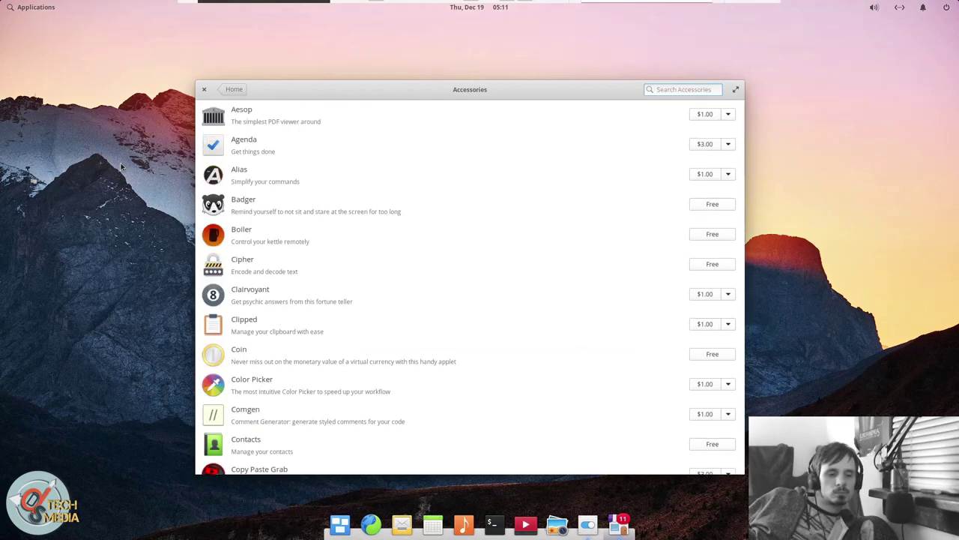
Add the Files app from the applications menu to the dock and open it from there
key("super")
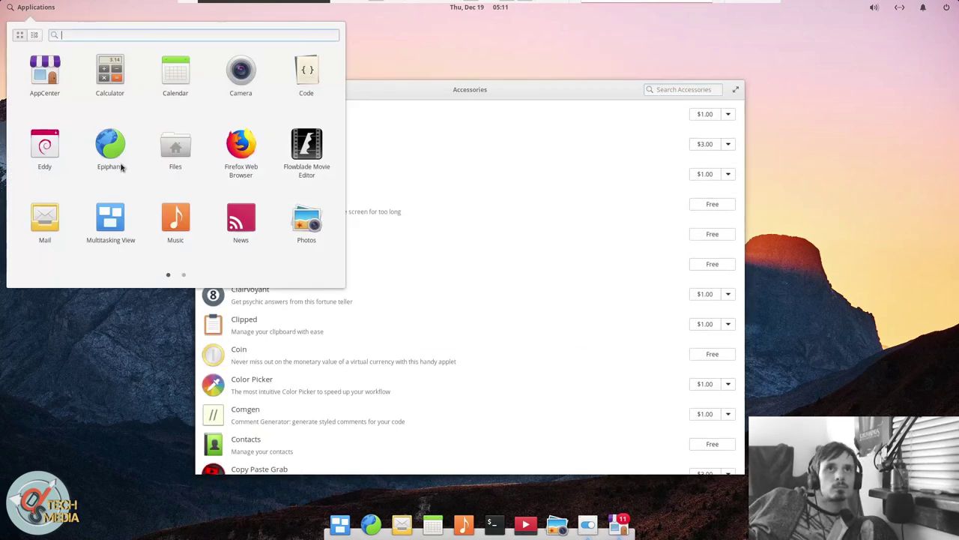
left_click_drag(173, 153, 449, 525)
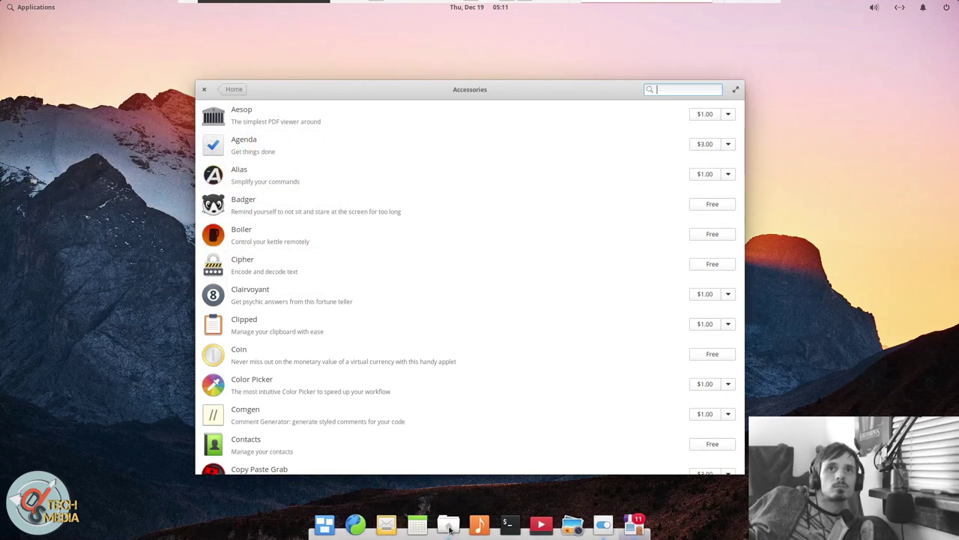
left_click(449, 526)
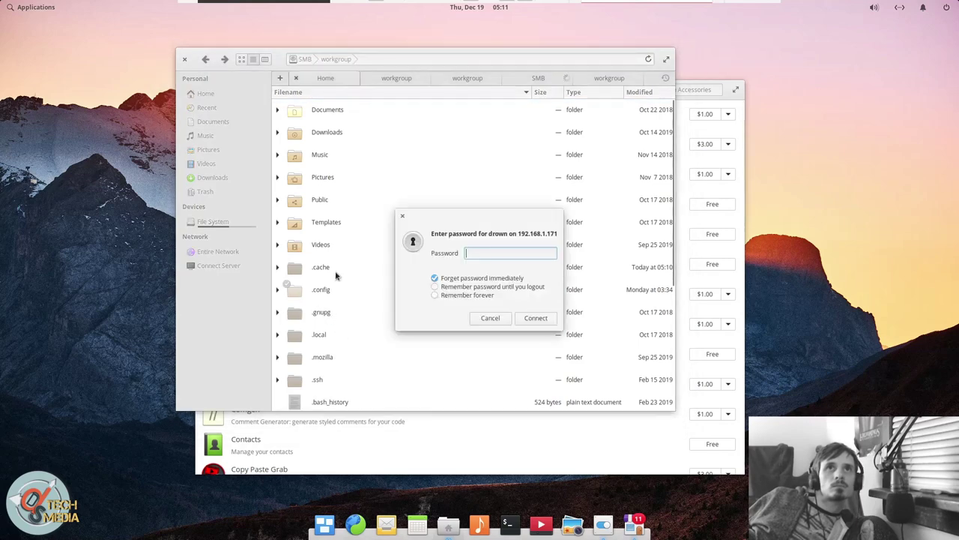
Cancel the network password request and look over the server types available for connecting to a server
left_click(490, 317)
left_click(469, 169)
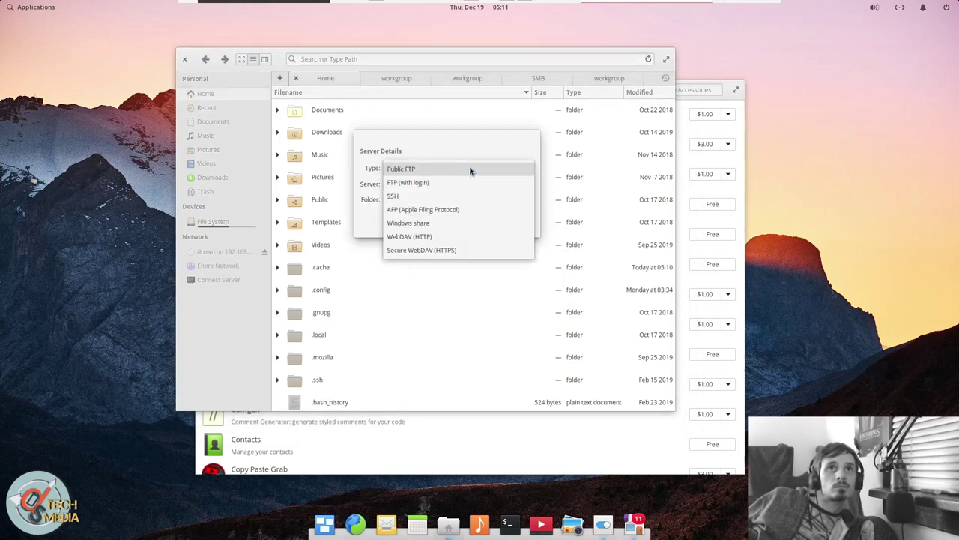
left_click(470, 169)
key("Escape")
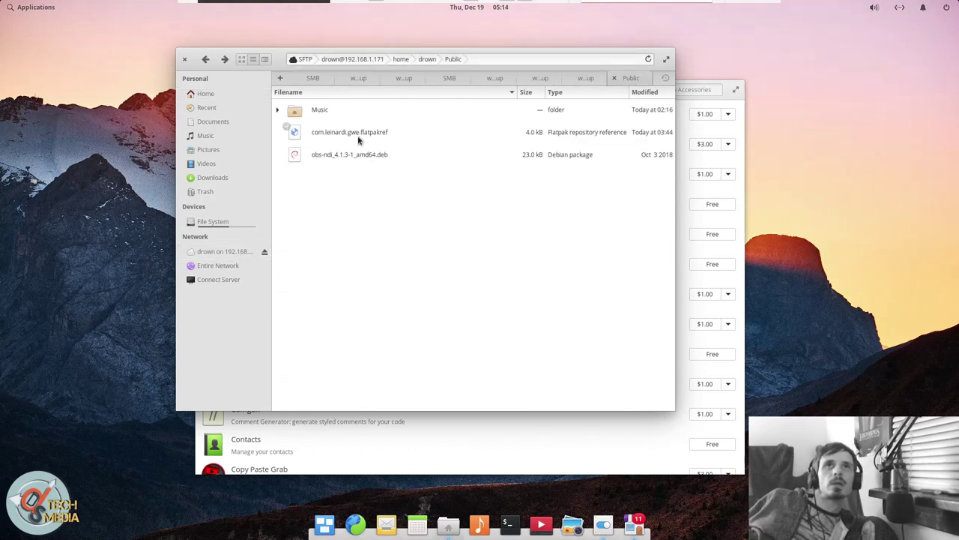
Open com.leinardi.gwe.flatpakref from the remote Public folder with Sideload, keeping it set as the default application
left_click(357, 135)
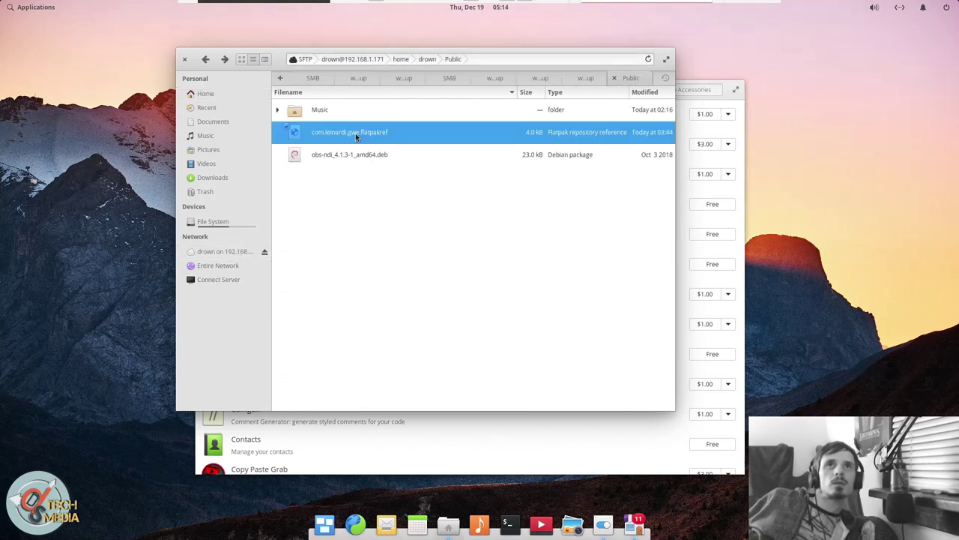
right_click(356, 135)
mouse_move(402, 159)
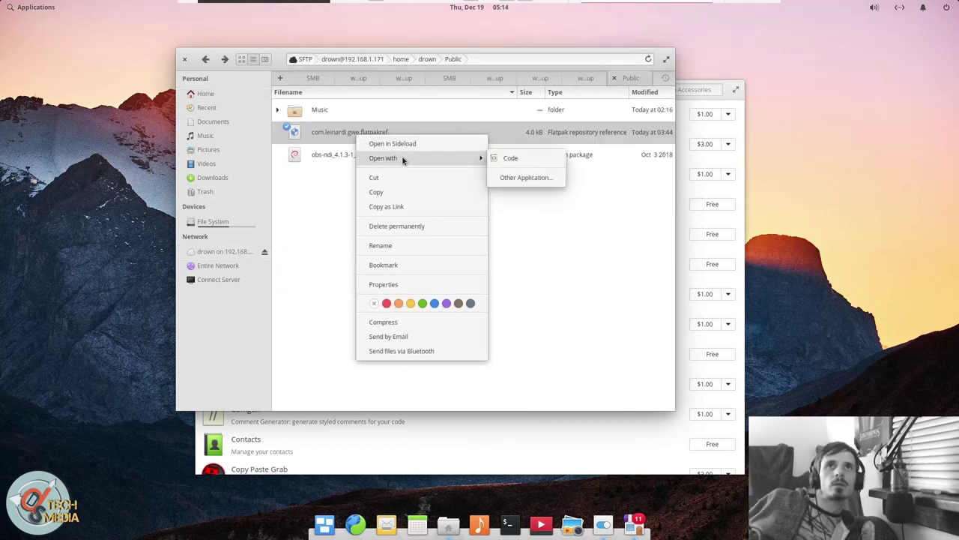
left_click(512, 178)
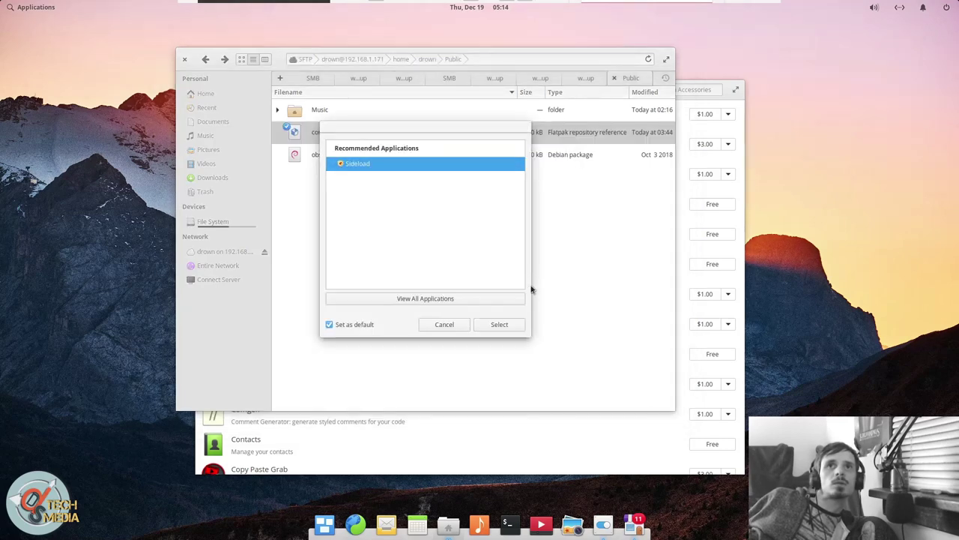
left_click(500, 325)
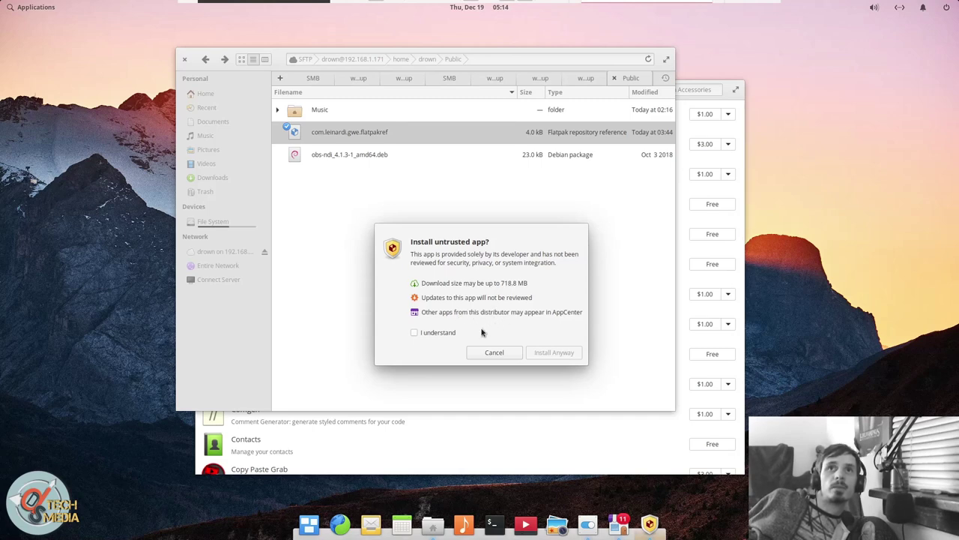
Acknowledge the untrusted app warning, install GreenWithEnvy anyway, and close the windows behind the installer
left_click(428, 334)
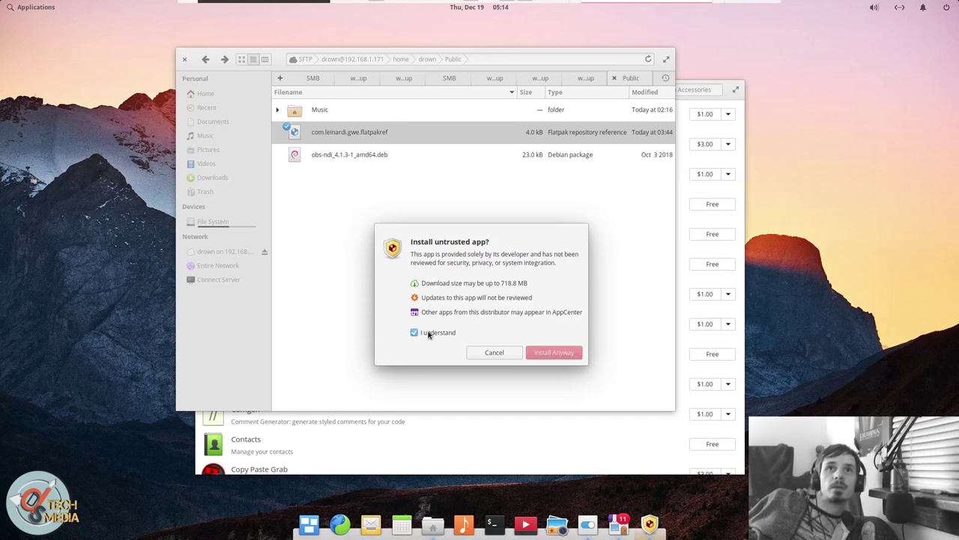
left_click(552, 353)
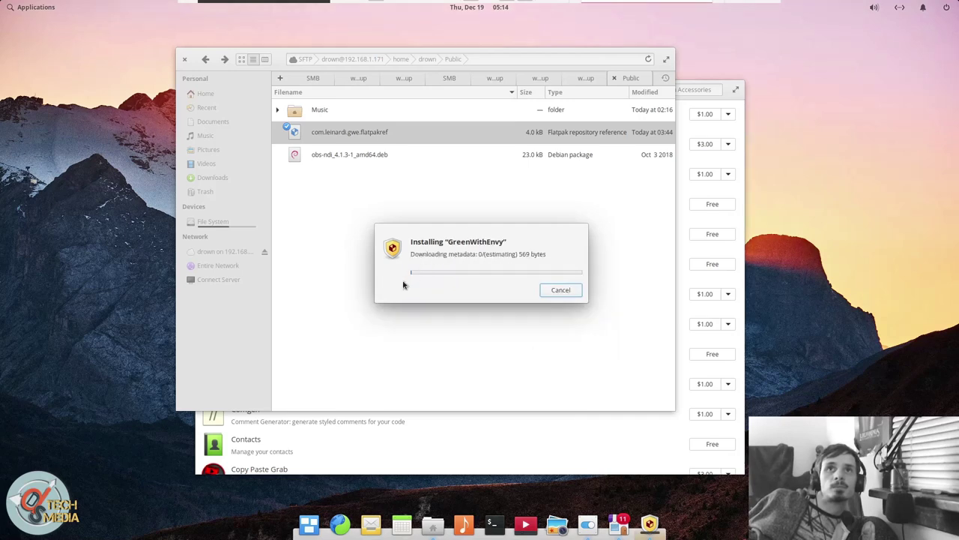
left_click(446, 210)
key("ctrl+q")
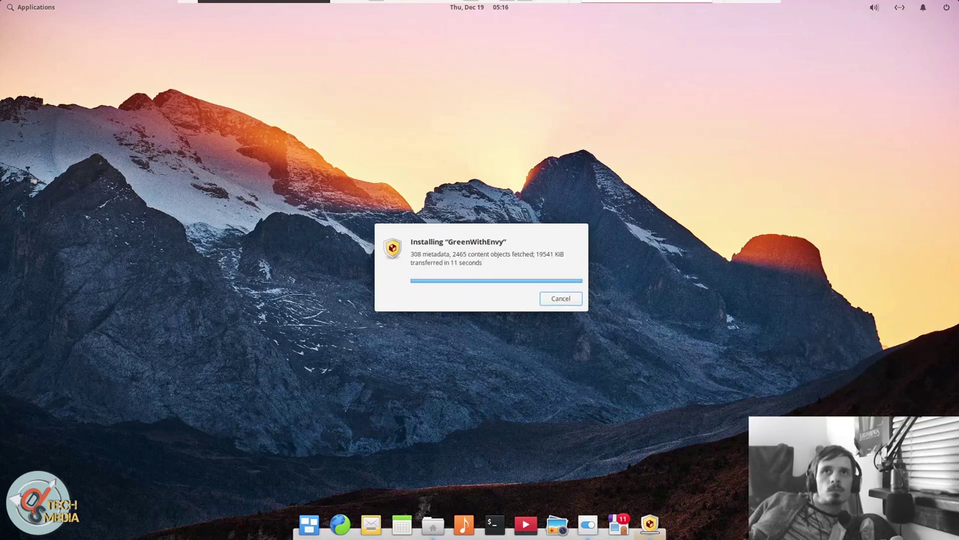
Launch GreenWithEnvy from the installer, look over its main window, and close it
left_click(564, 296)
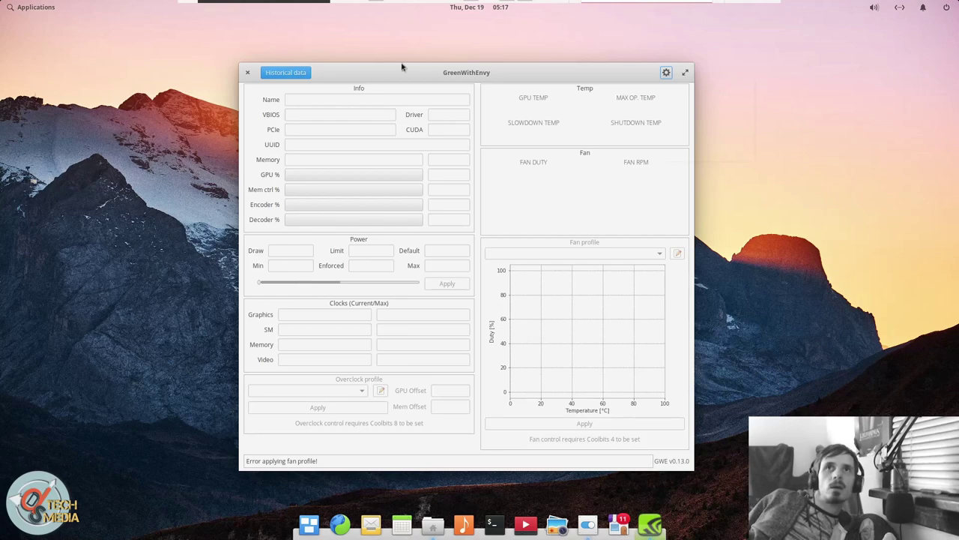
left_click(247, 72)
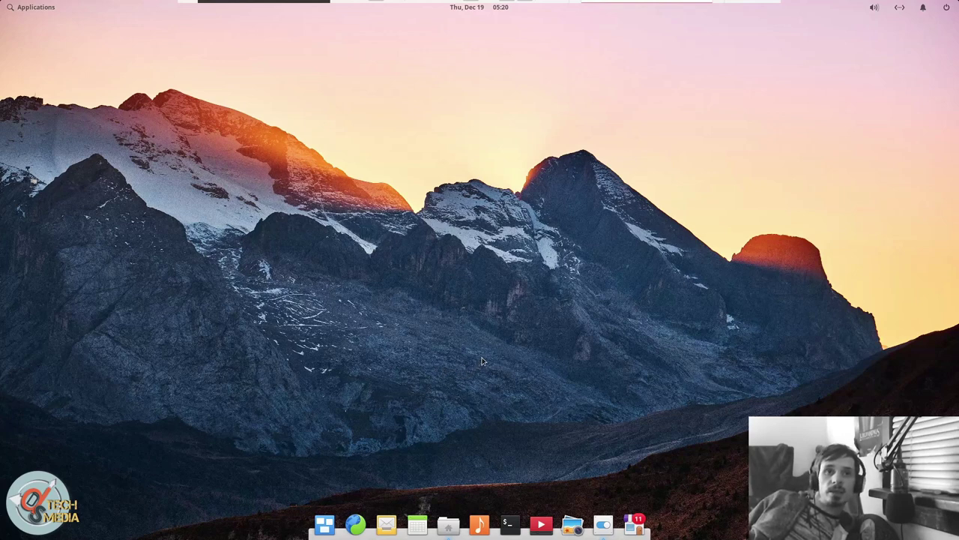
Open the date and time indicator and check the events on December 6, 13, 19 and 20, 2019
left_click(475, 8)
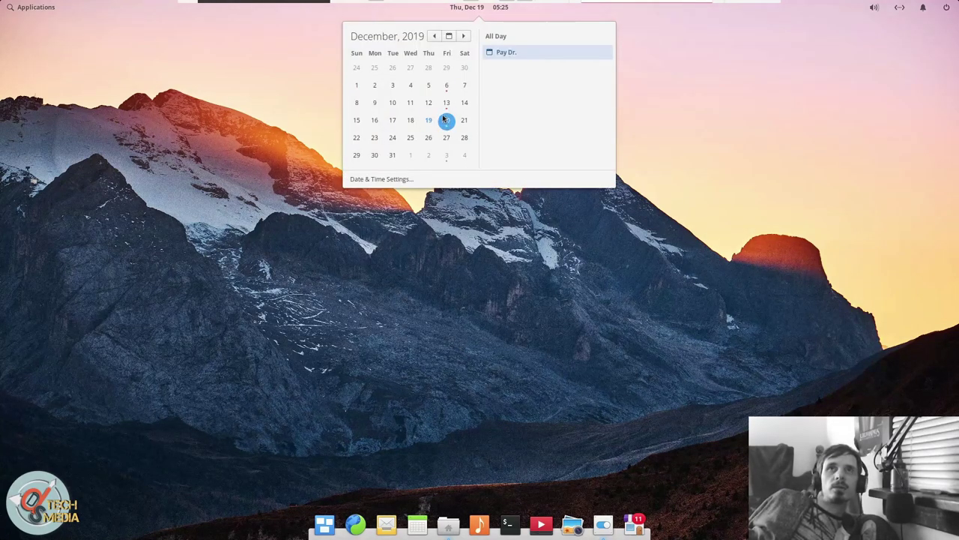
left_click(447, 102)
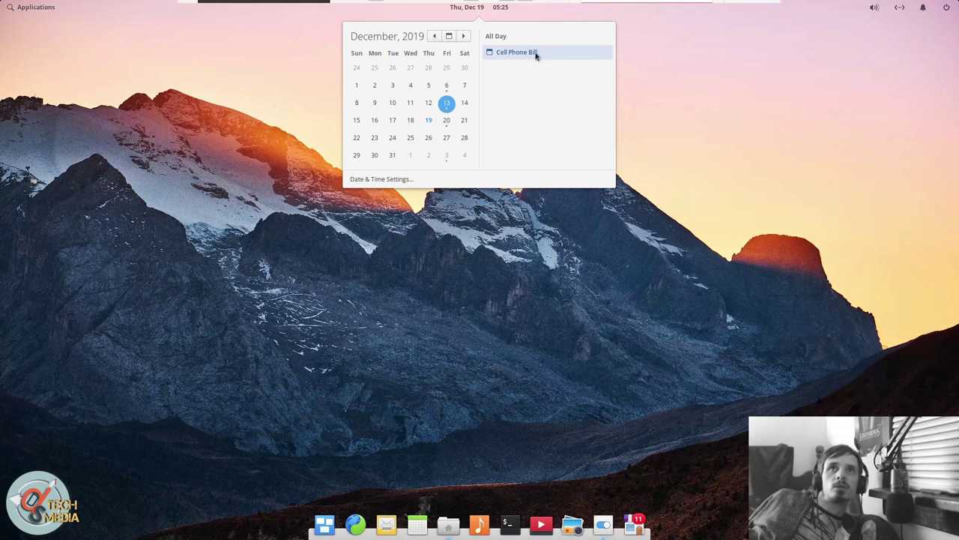
left_click(429, 122)
left_click(447, 126)
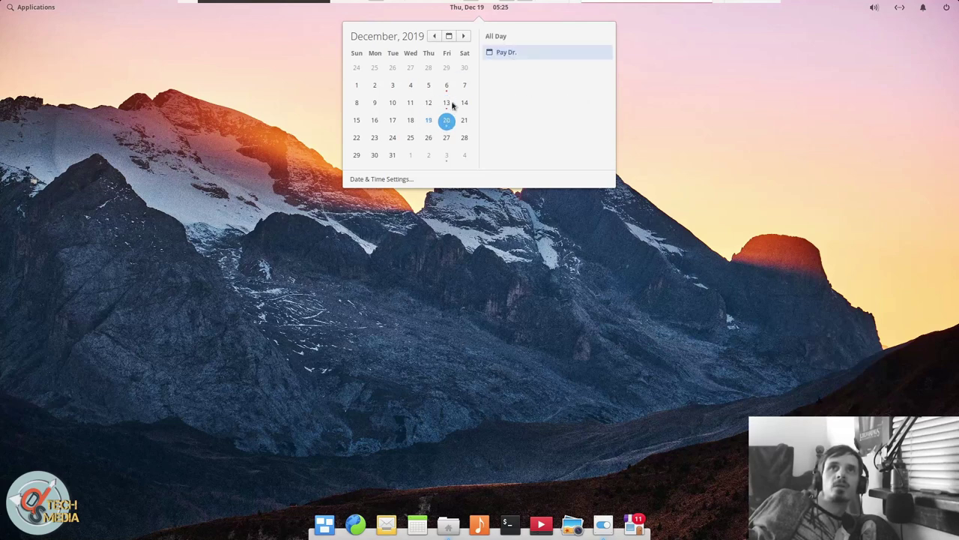
left_click(447, 103)
left_click(447, 86)
left_click(443, 103)
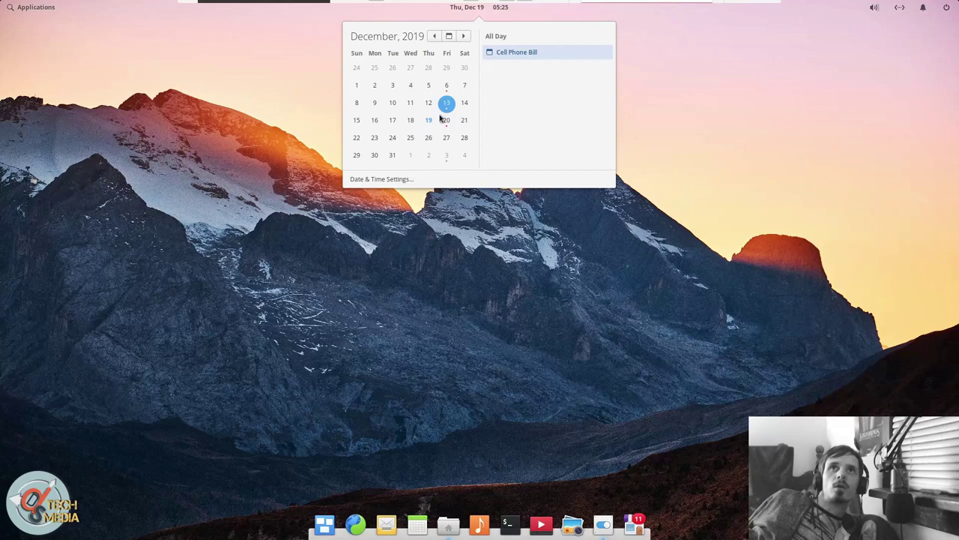
left_click(446, 123)
Open the Calendar app, select December 19, 2019, and look over its export and sharing options
double_click(428, 122)
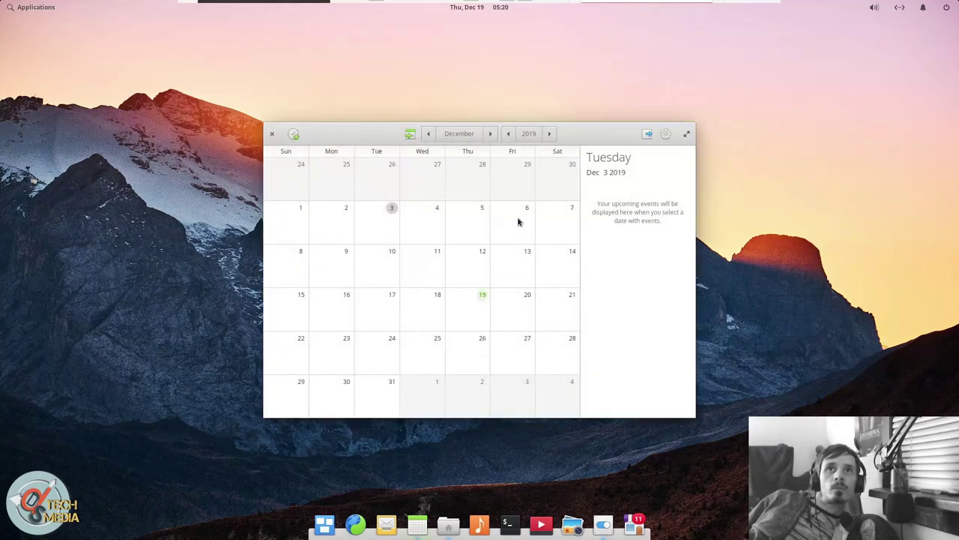
left_click(484, 296)
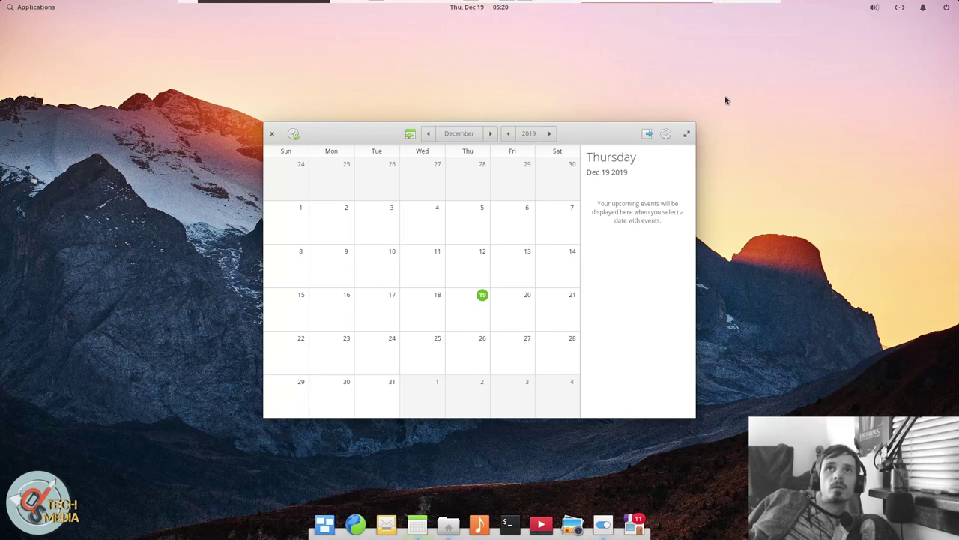
left_click(647, 134)
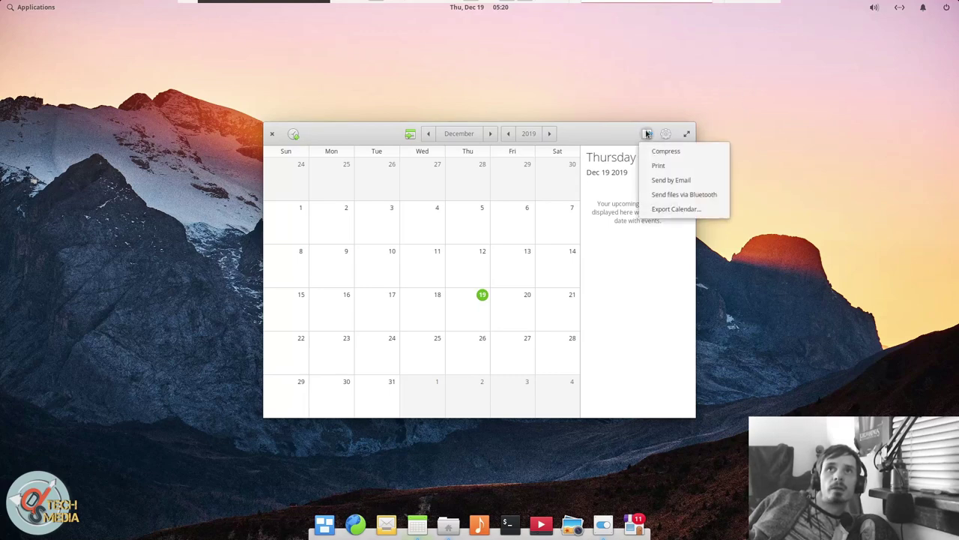
left_click(610, 118)
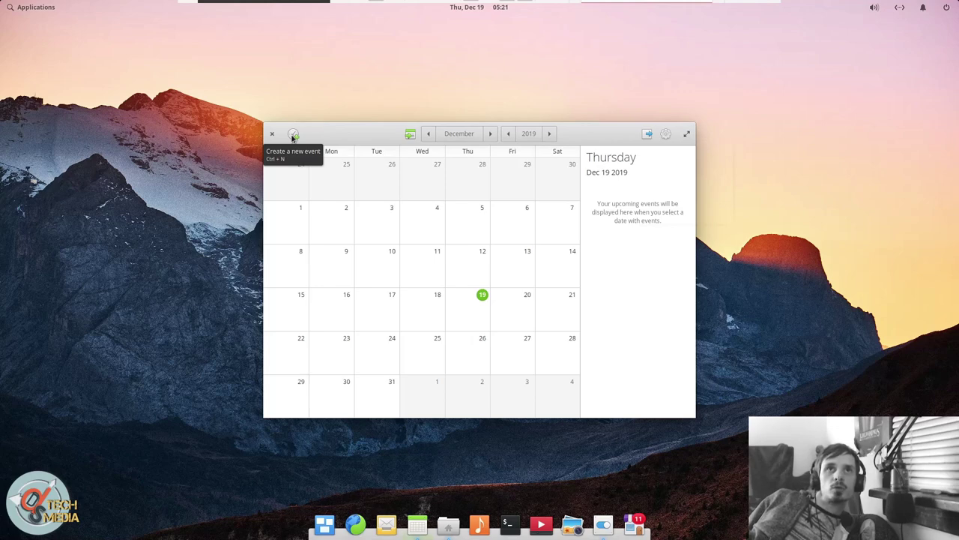
Set up a new calendar of type Google, named Google, with the account's e-mail as its user
left_click(665, 133)
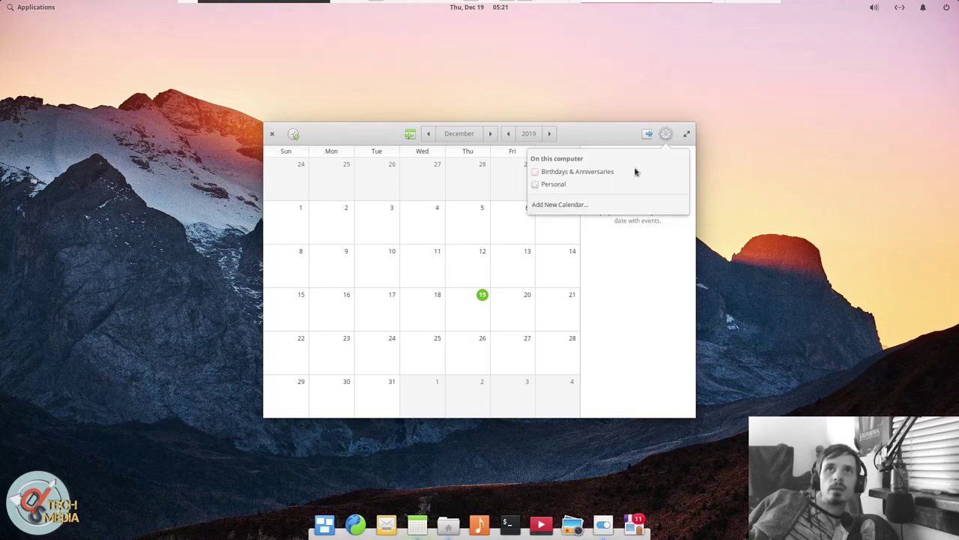
left_click(628, 204)
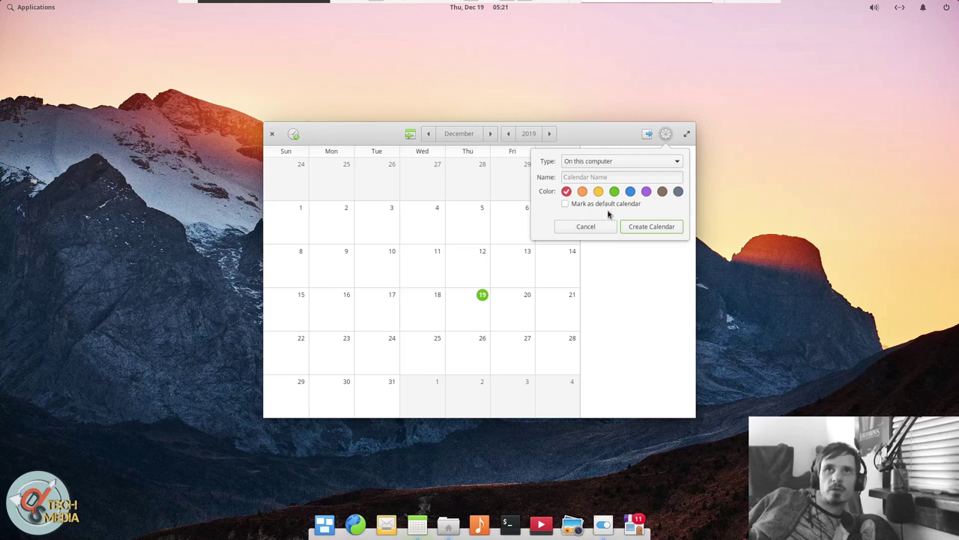
left_click(633, 160)
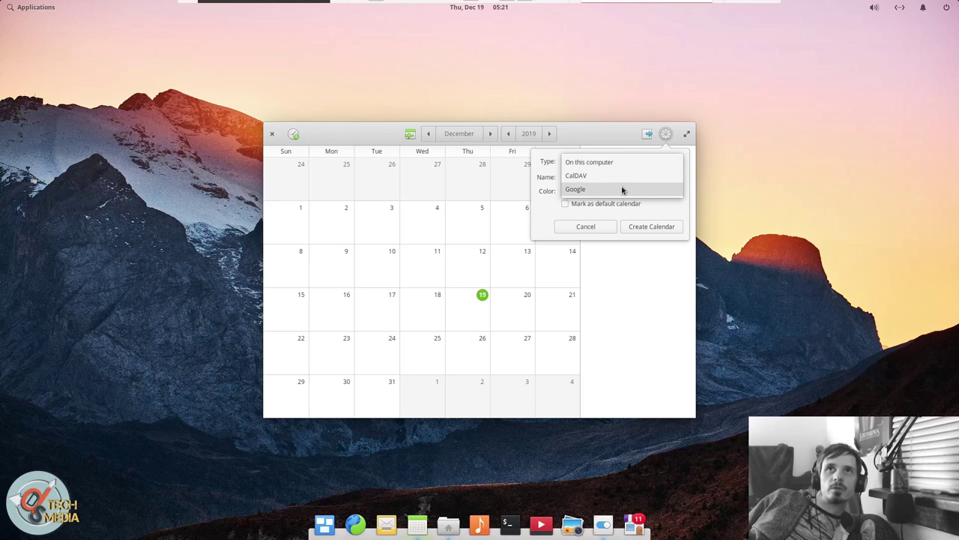
left_click(622, 189)
left_click(613, 178)
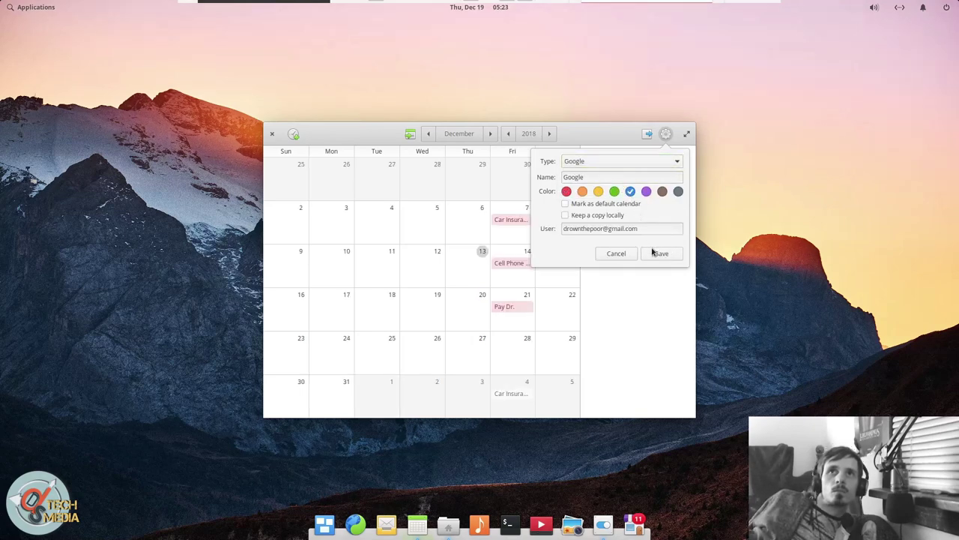
Save the Google calendar with the blue color and close the Calendar app
left_click(653, 252)
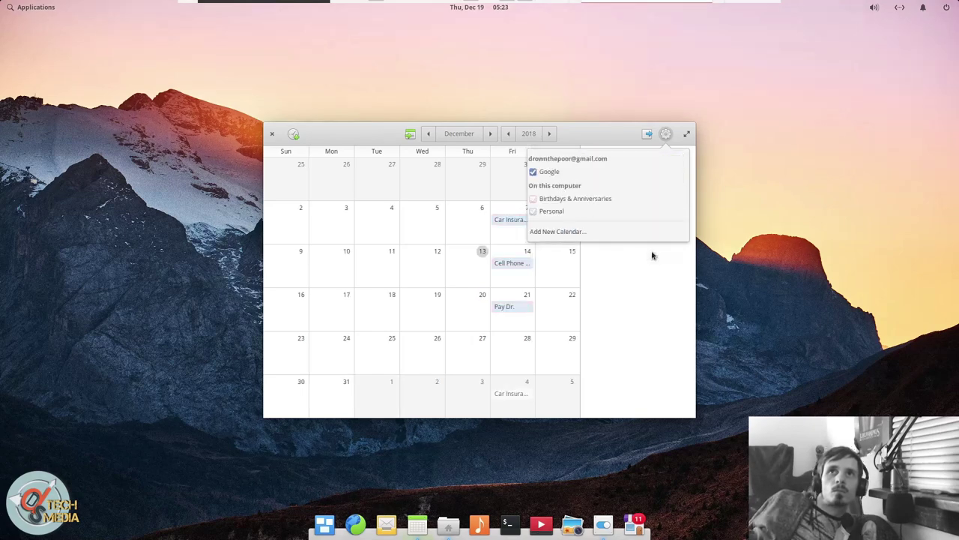
left_click(649, 255)
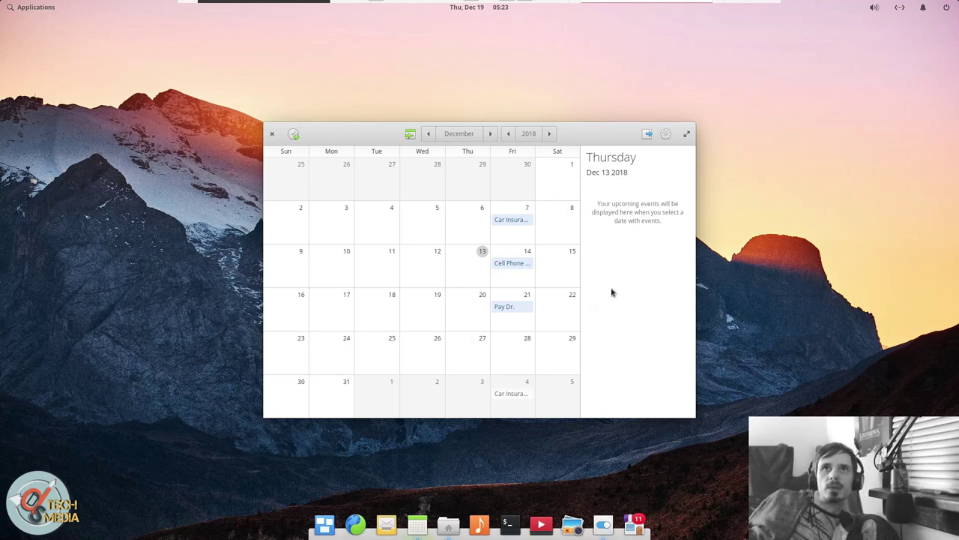
left_click(271, 135)
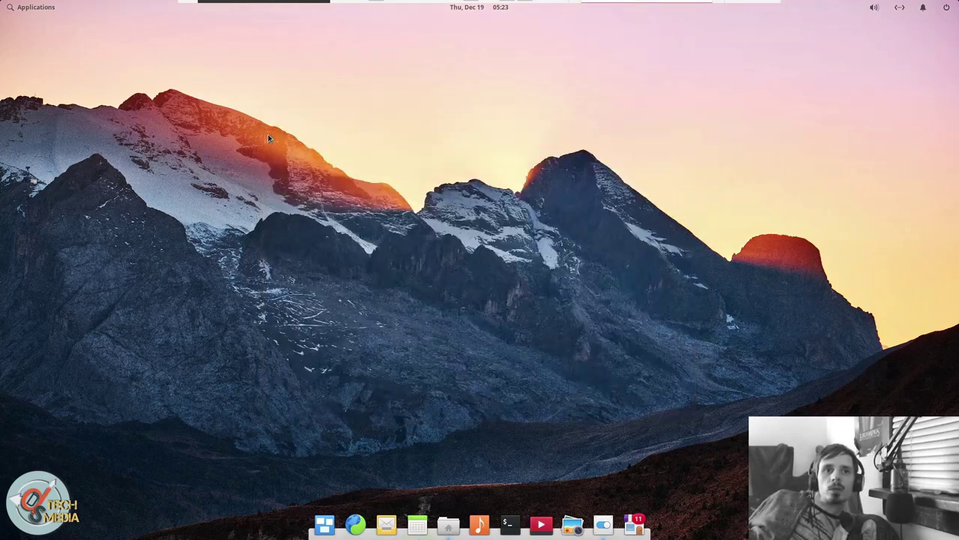
Open Photos, browse the photo library, view the Tech Media logo and gimpsplash.png at full size, and close the app
left_click(571, 525)
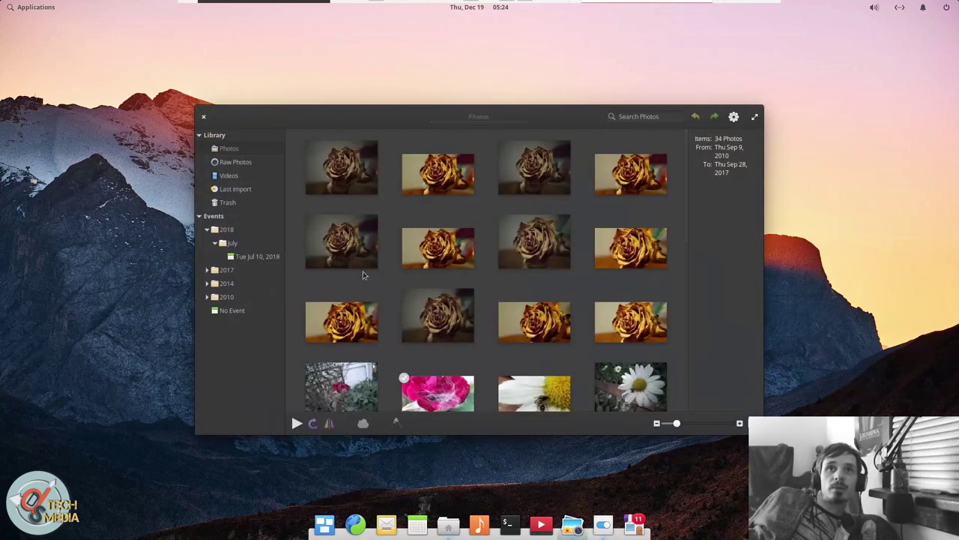
left_click_drag(429, 118, 412, 122)
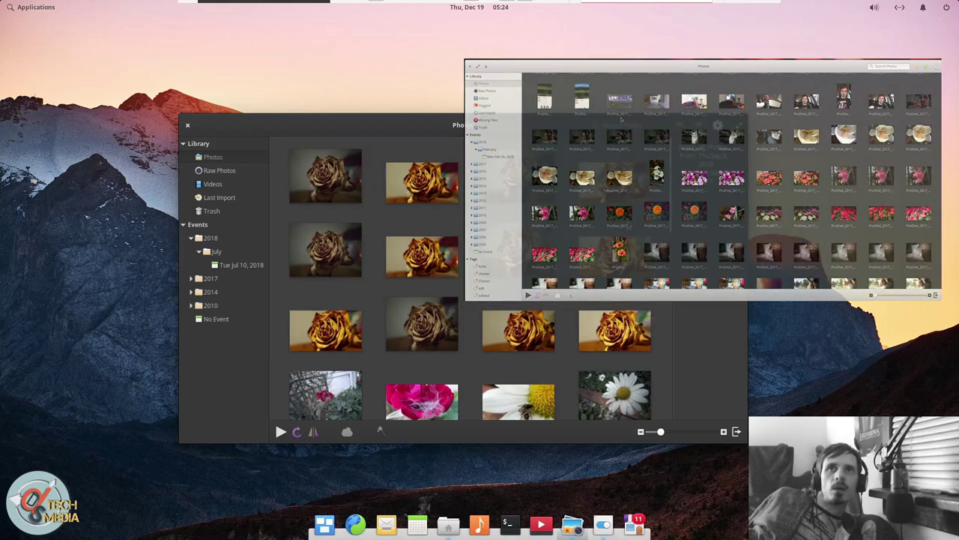
scroll(588, 254, "down", 12)
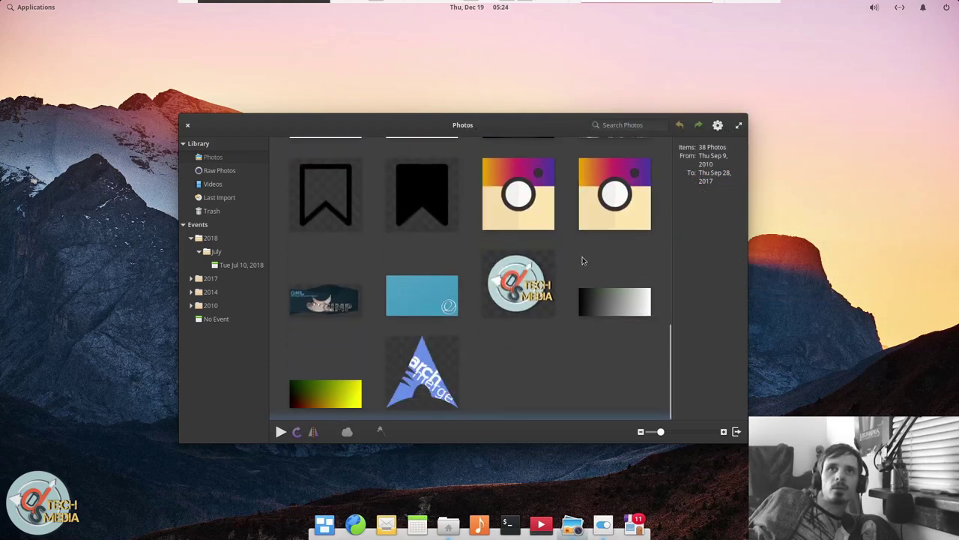
double_click(518, 284)
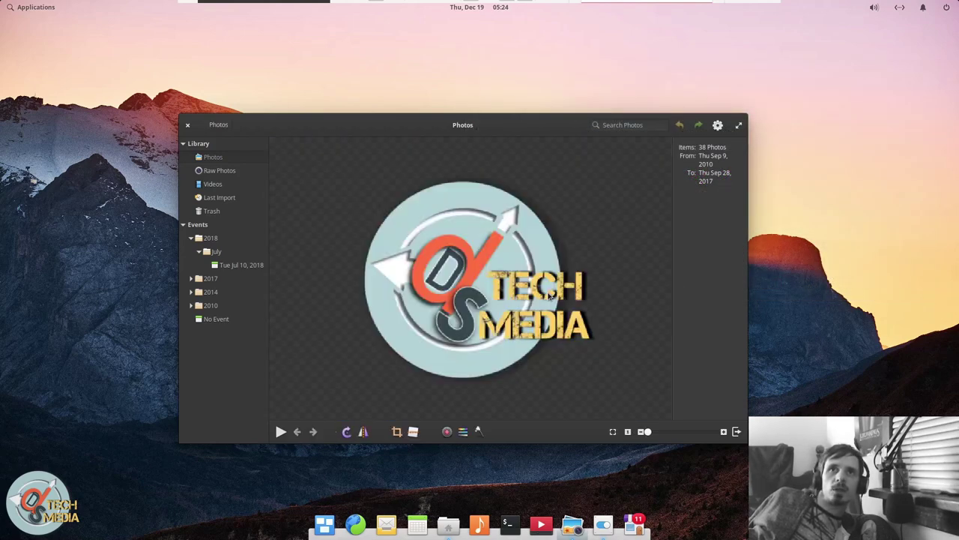
key("Left")
key("Left")
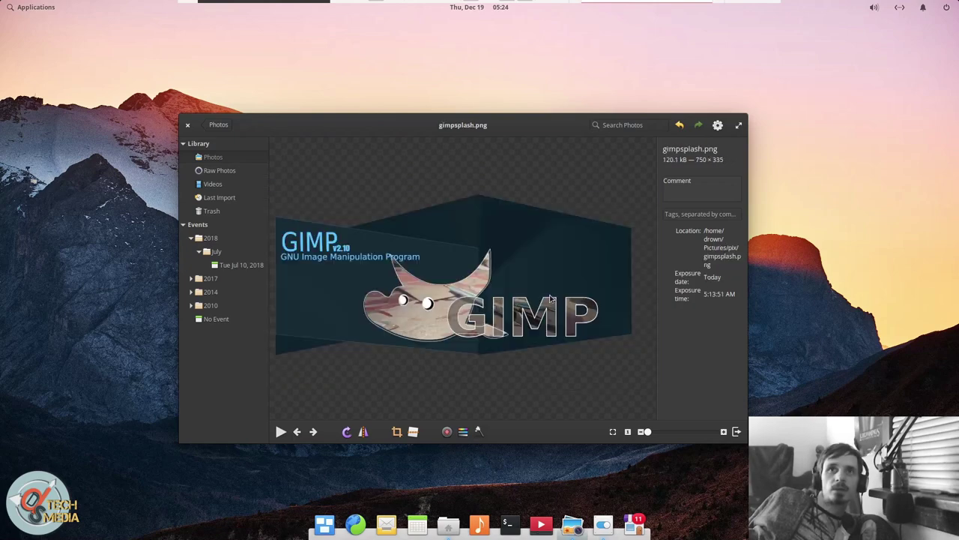
key("Escape")
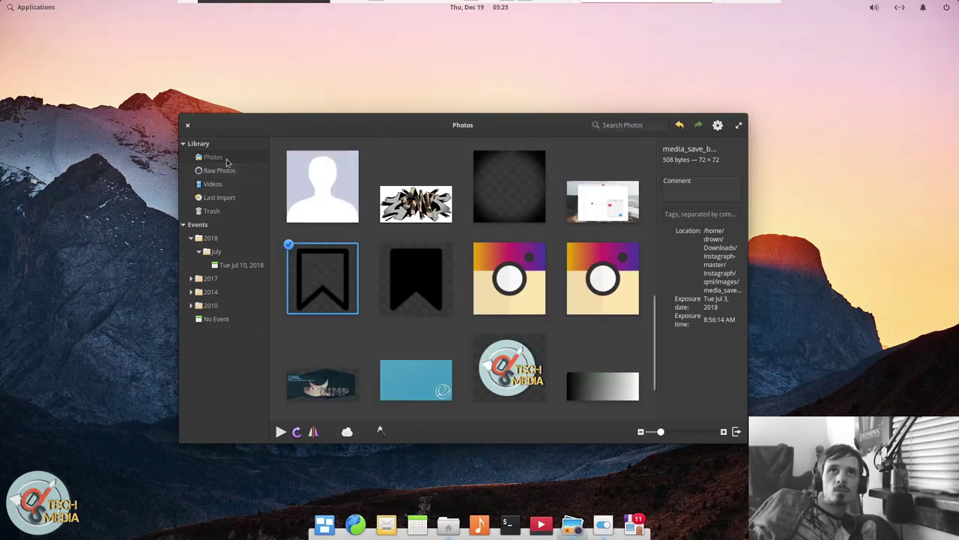
left_click(187, 125)
Switch to Files, create a picture-in-picture view of the pix folder's thumbnail area, and hide the Files window
key("alt+Tab")
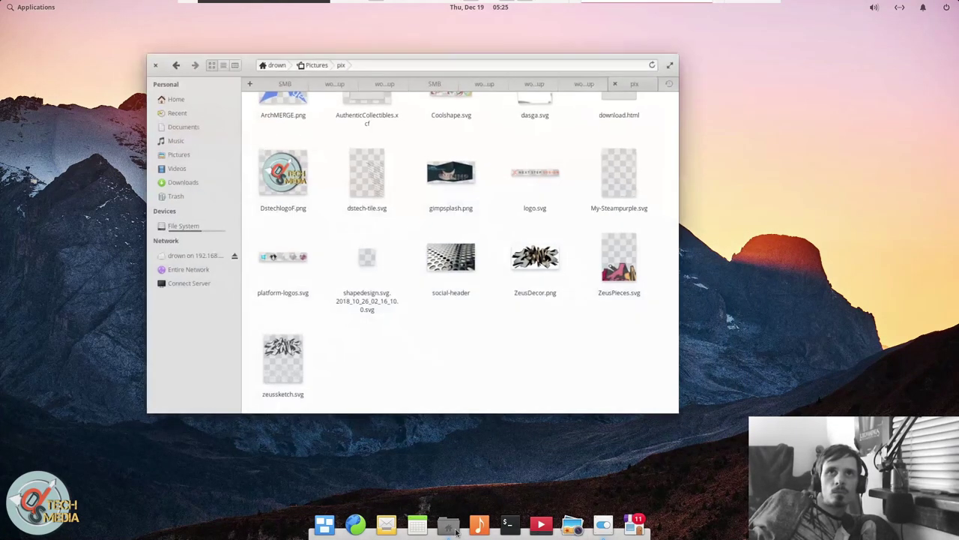
left_click_drag(247, 62, 264, 99)
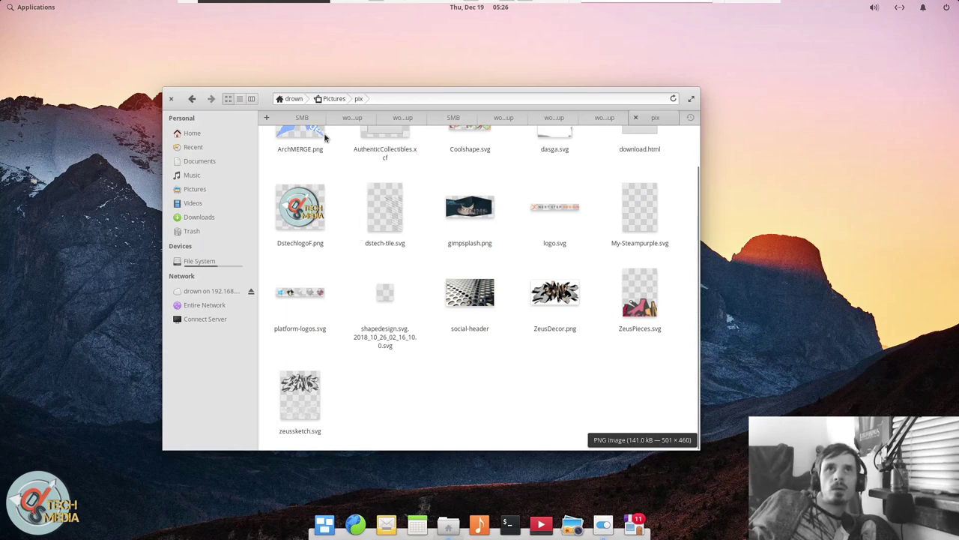
scroll(325, 137, "up", 1)
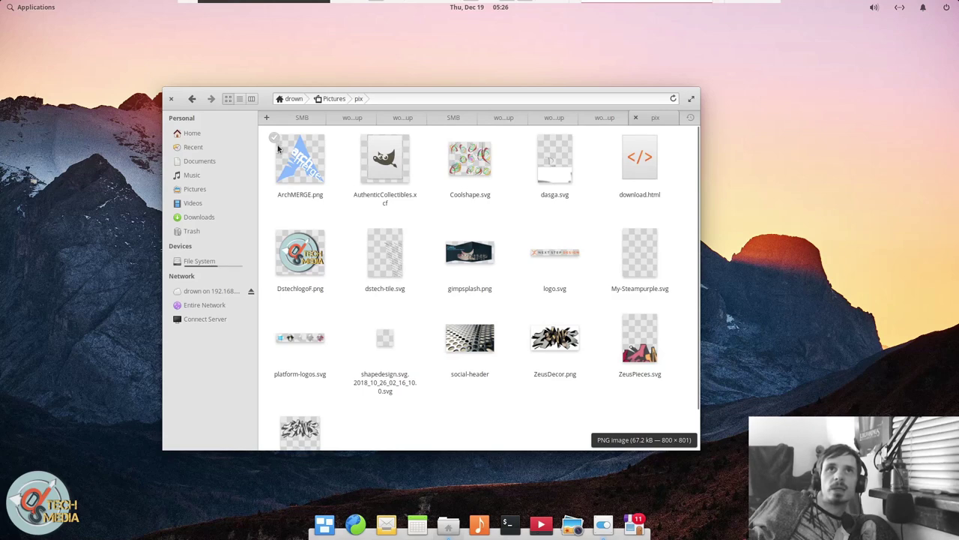
left_click_drag(265, 130, 693, 444)
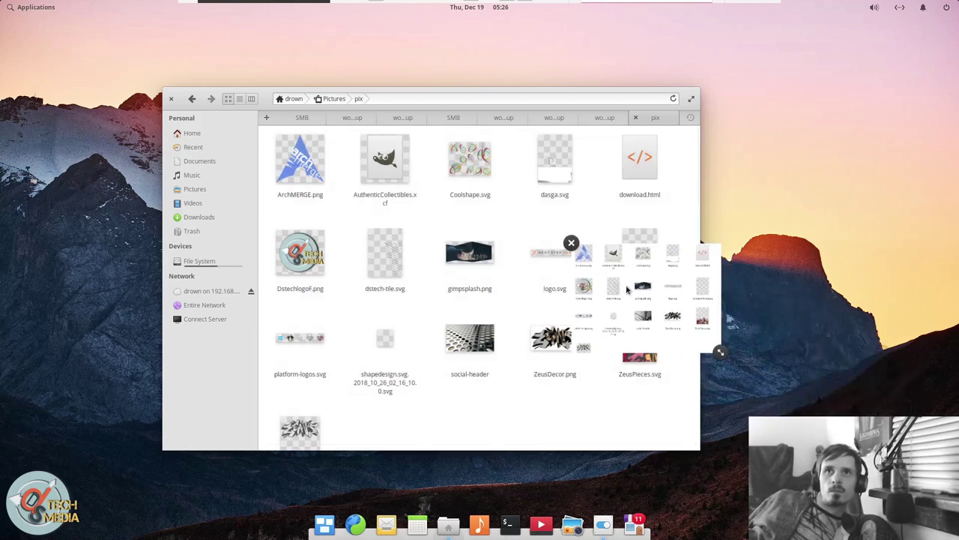
key("super+d")
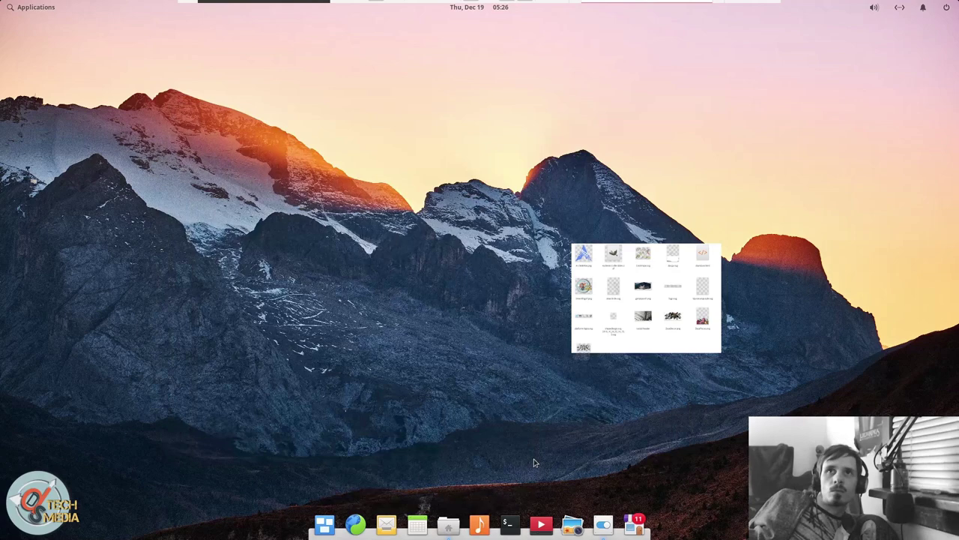
Enlarge the picture-in-picture view of the pix folder and move it to the upper-left area of the desktop
mouse_move(720, 351)
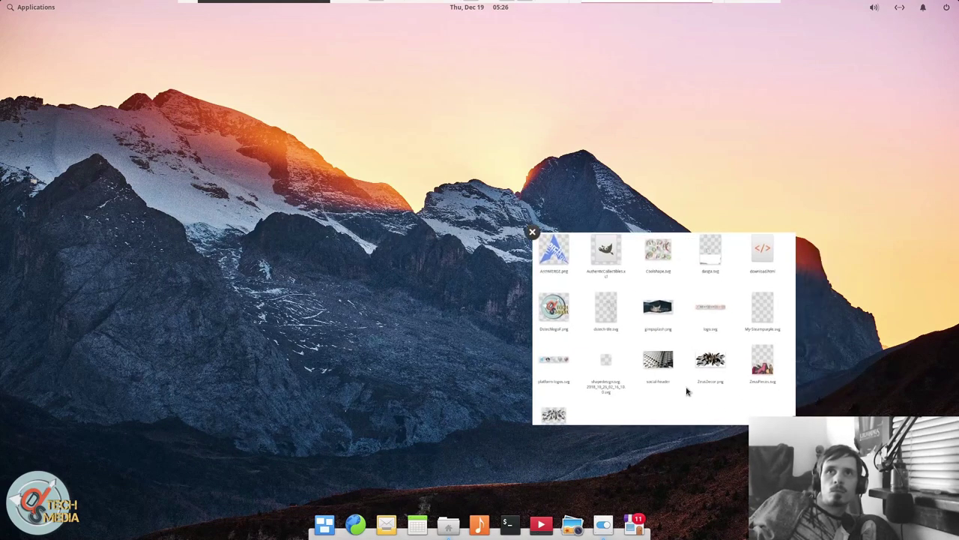
left_click_drag(686, 391, 165, 180)
left_click_drag(278, 225, 515, 443)
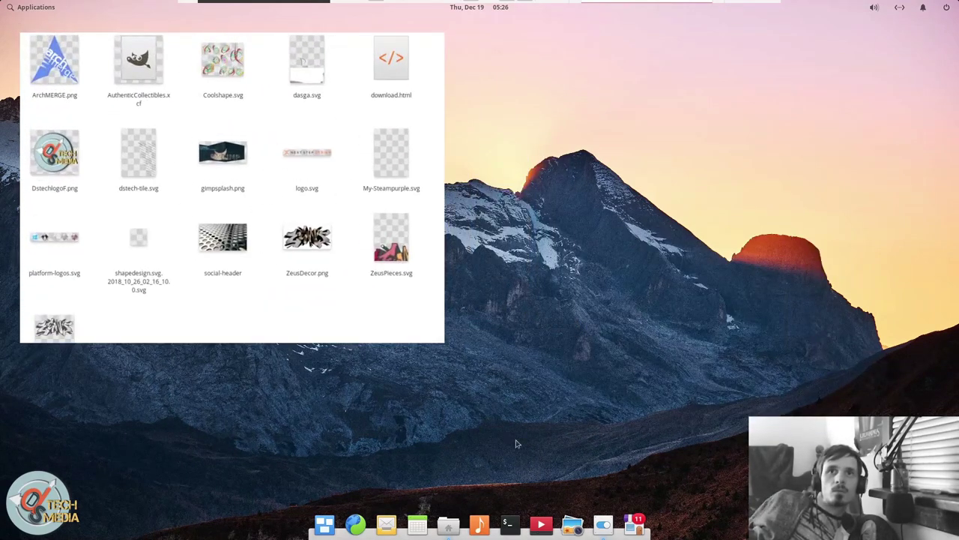
Bring up System Settings beside the picture-in-picture view and close that view
left_click(603, 523)
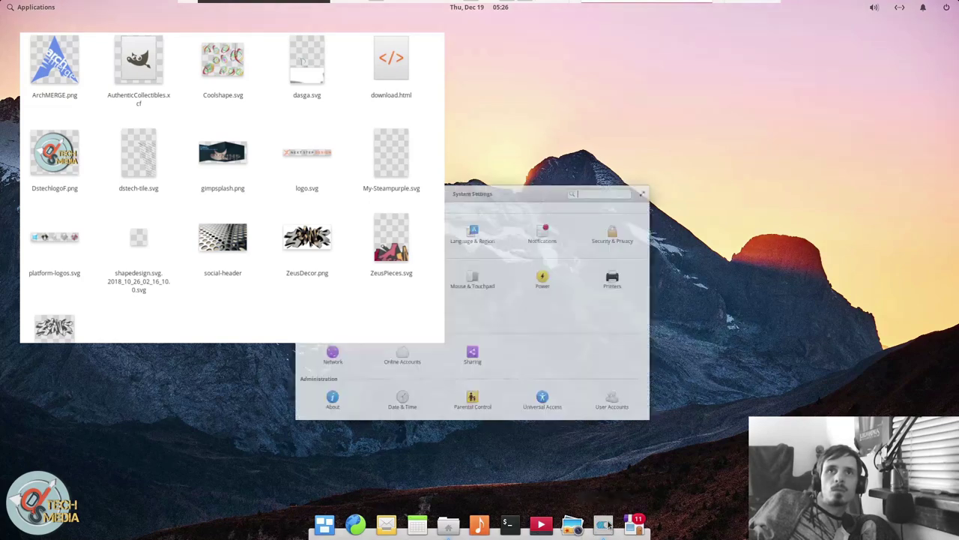
left_click_drag(473, 151, 708, 139)
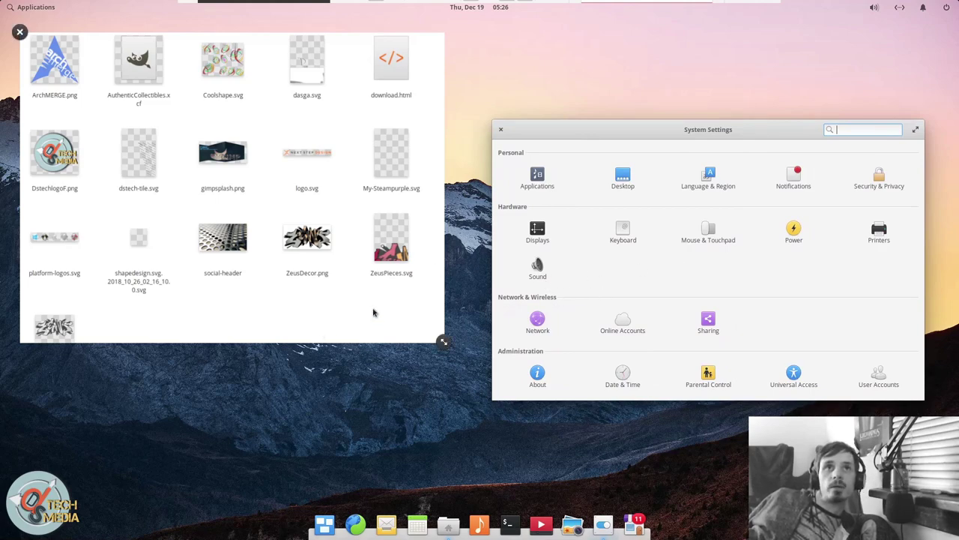
left_click(20, 33)
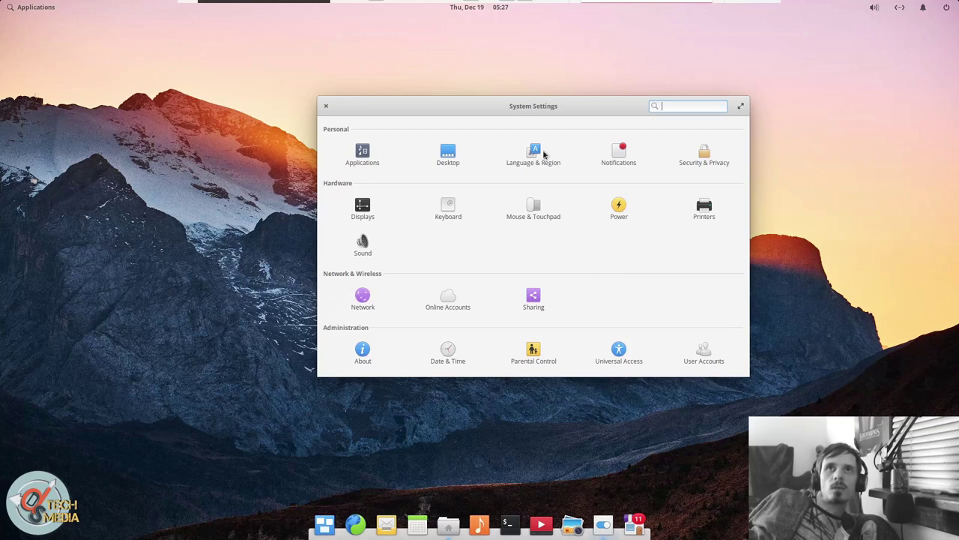
Open the Sound settings and examine the available output and input devices
left_click(363, 244)
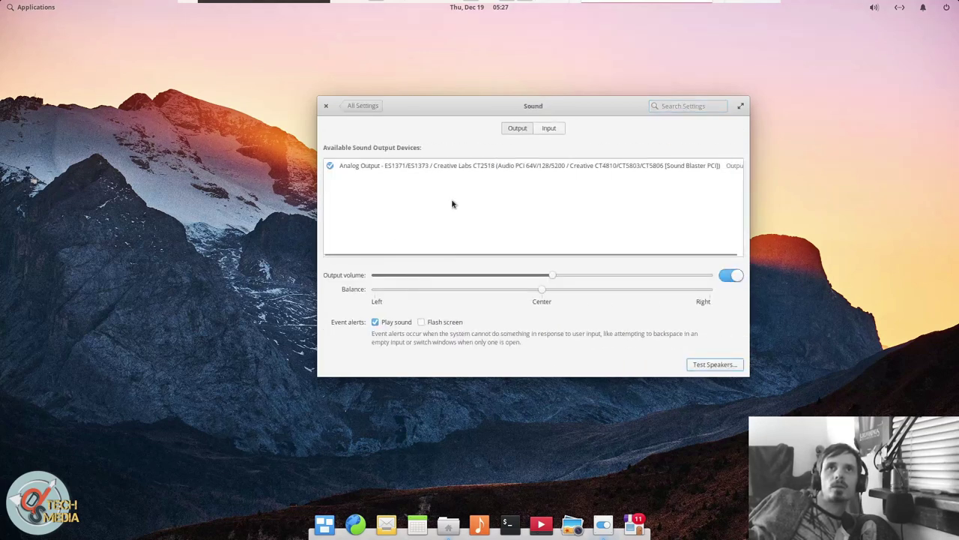
left_click(497, 165)
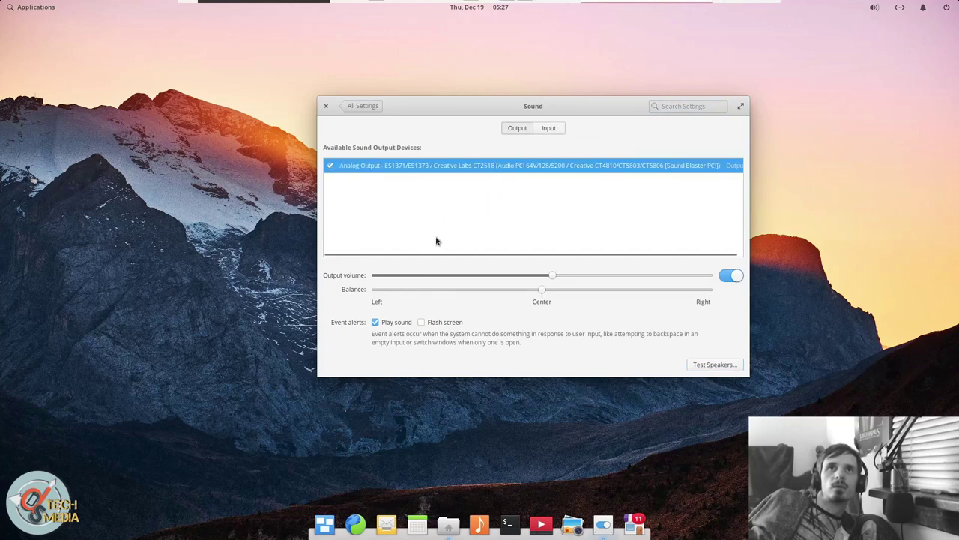
left_click(548, 129)
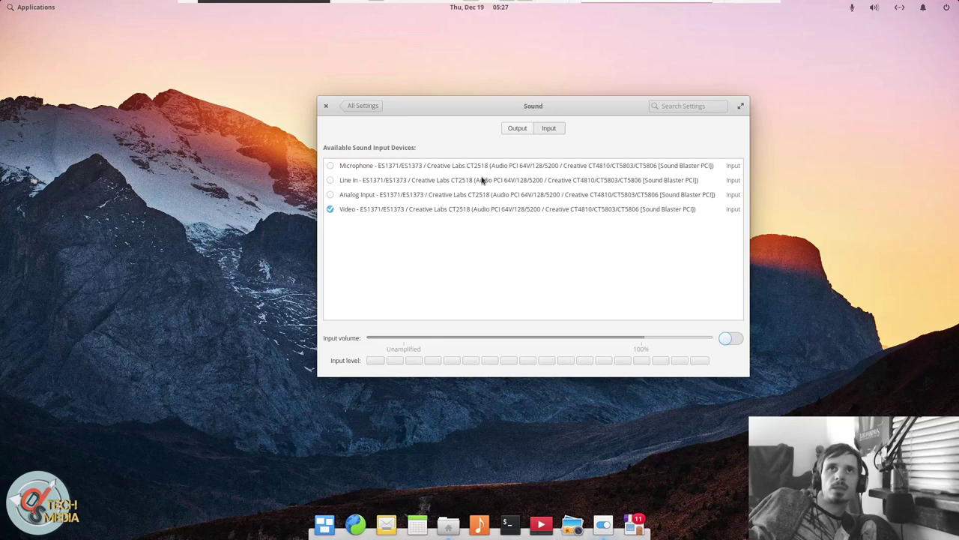
left_click(444, 207)
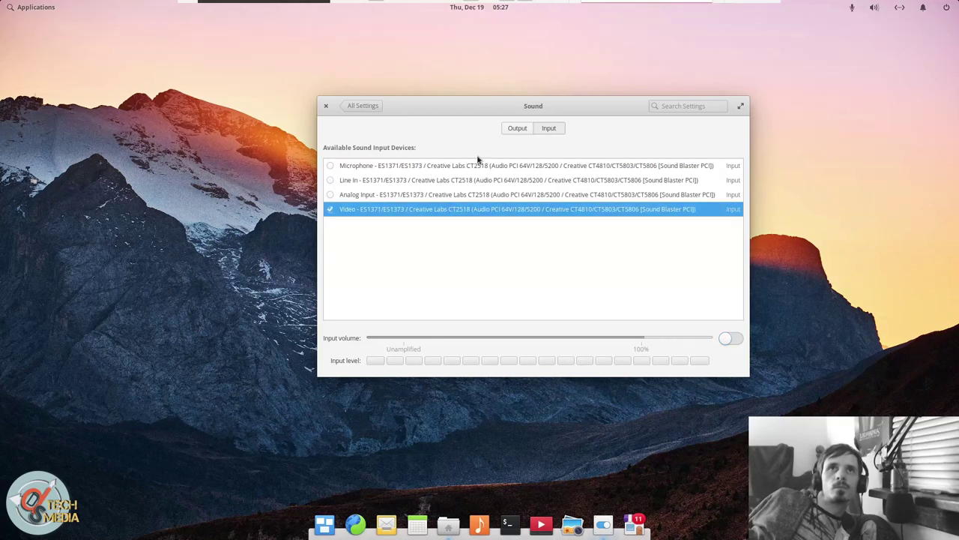
left_click(517, 129)
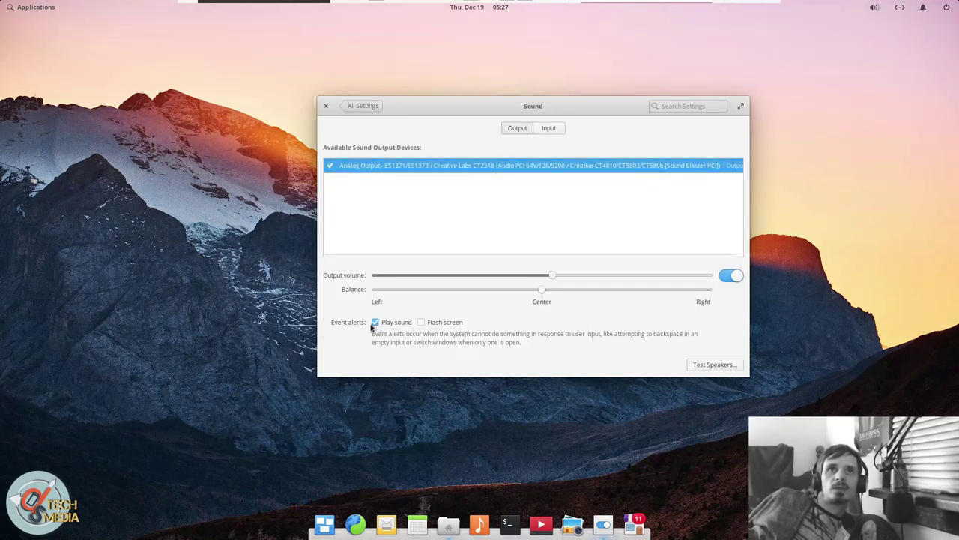
Enable Flash screen for event alerts, raise the output volume slightly, and return to the overview of all settings
left_click(421, 322)
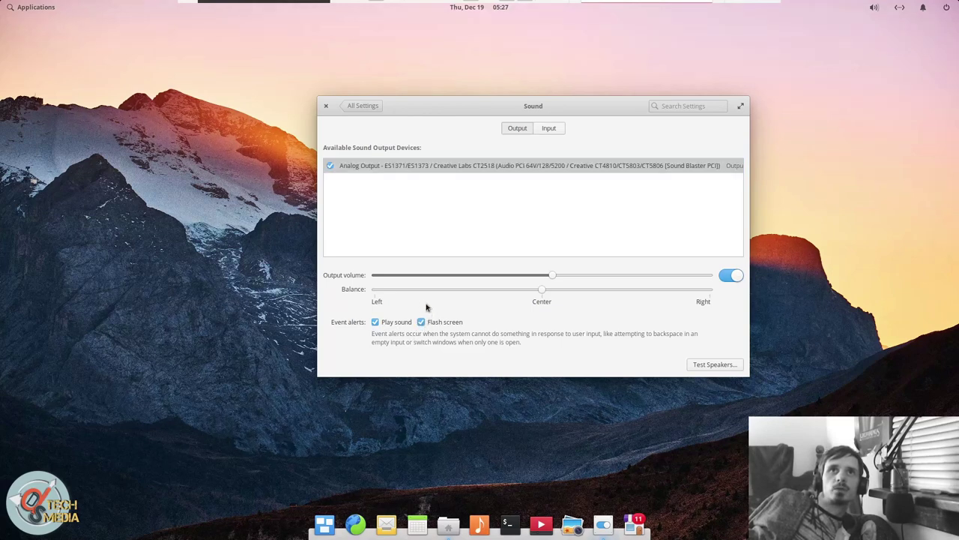
scroll(432, 274, "up", 2)
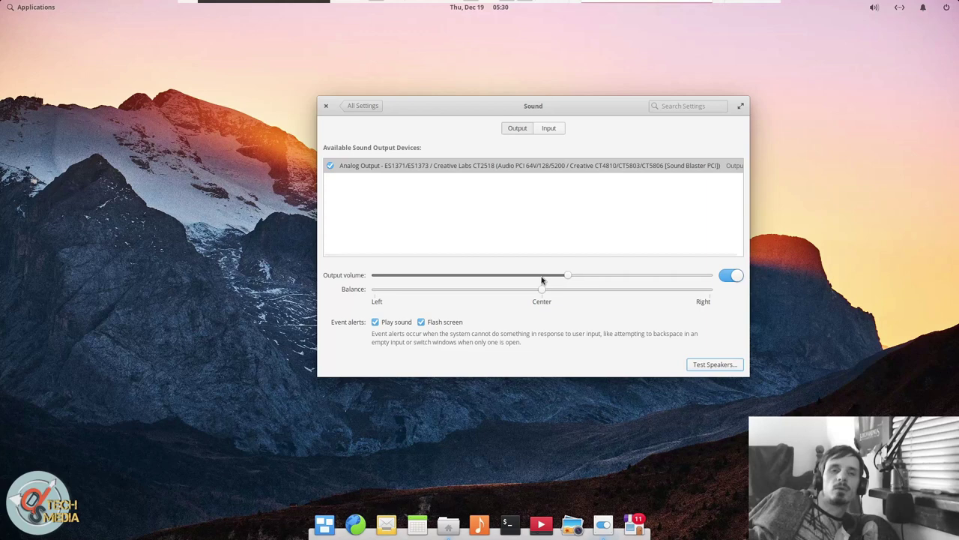
left_click(364, 106)
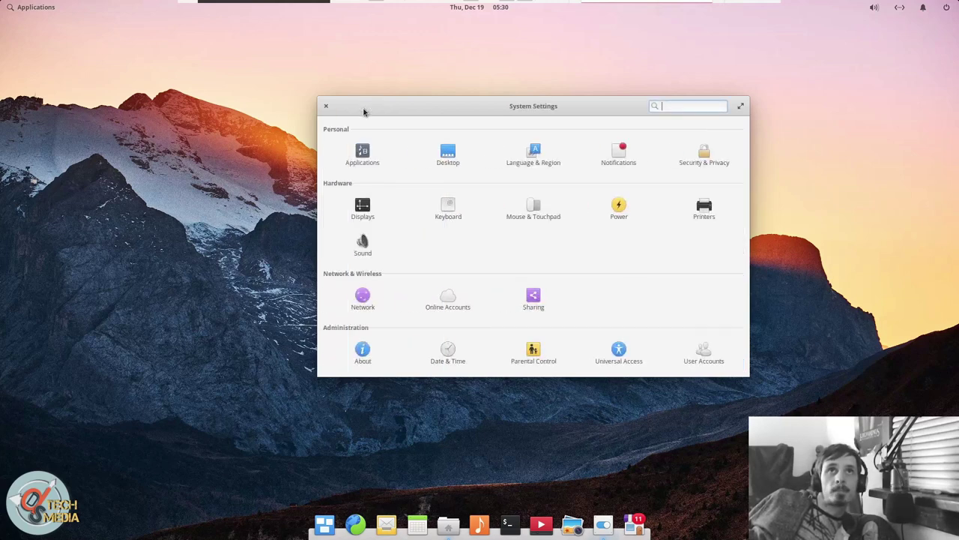
In the Mouse & Touchpad clicking settings, switch Long-press secondary click on and off again, and enable Middle click paste
left_click(531, 213)
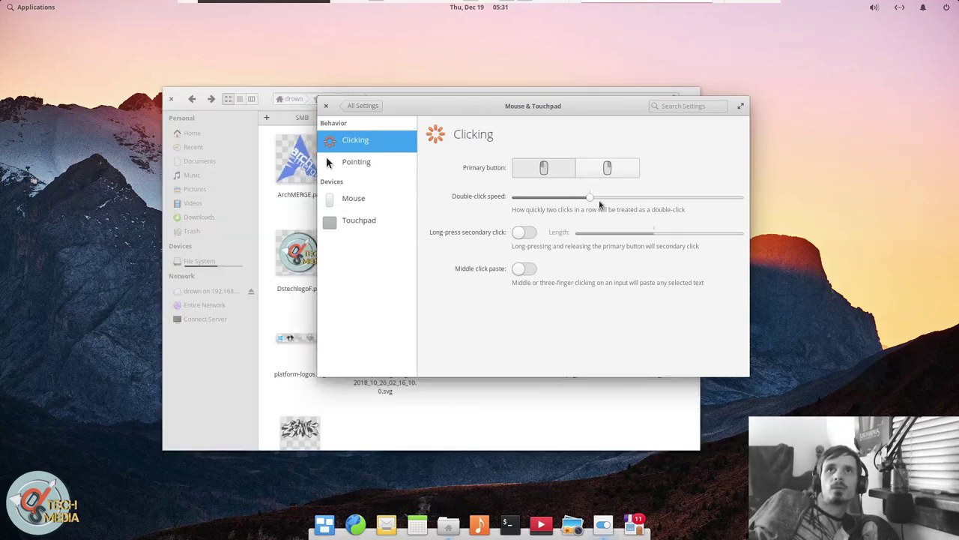
left_click(516, 236)
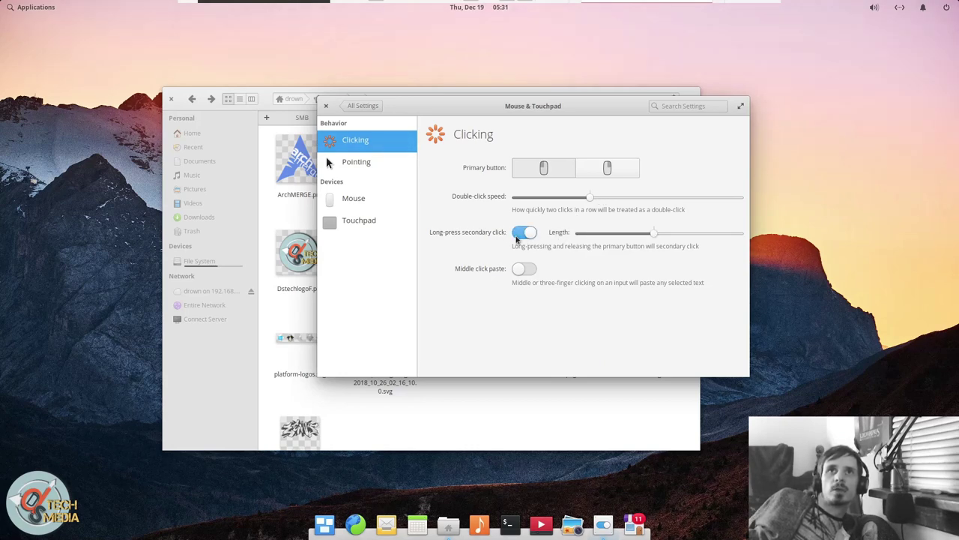
left_click(517, 237)
left_click(523, 271)
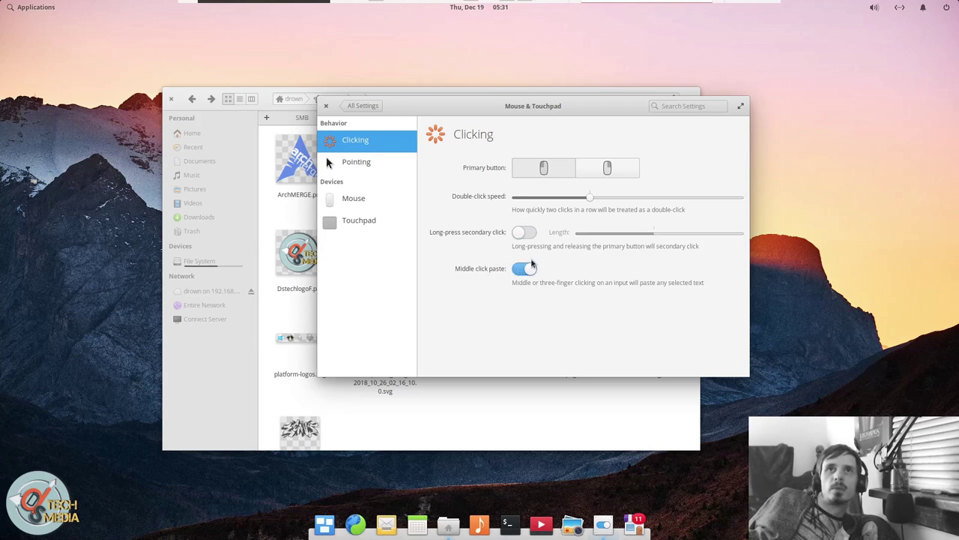
In the Pointing settings, enable Control pointer using keypad and try it out with the keypad
left_click(329, 162)
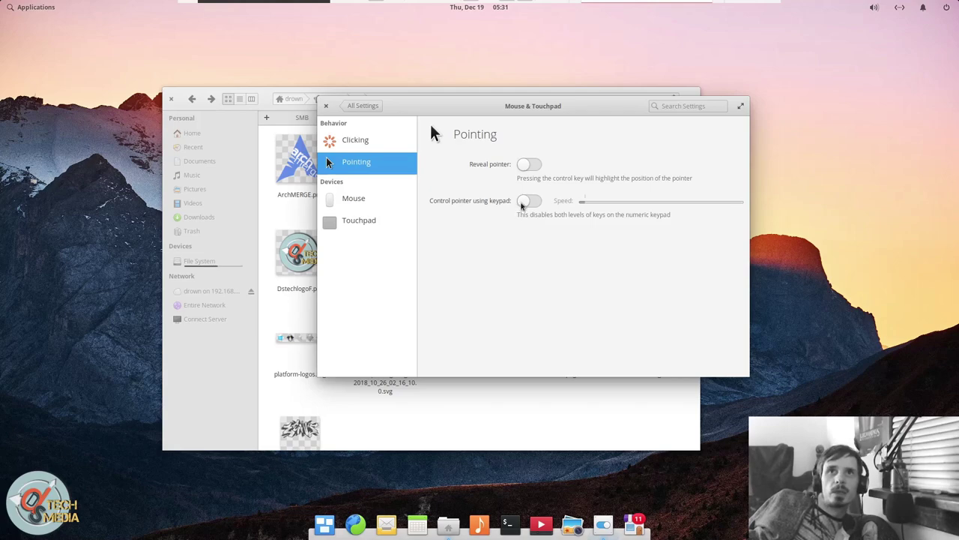
left_click(522, 204)
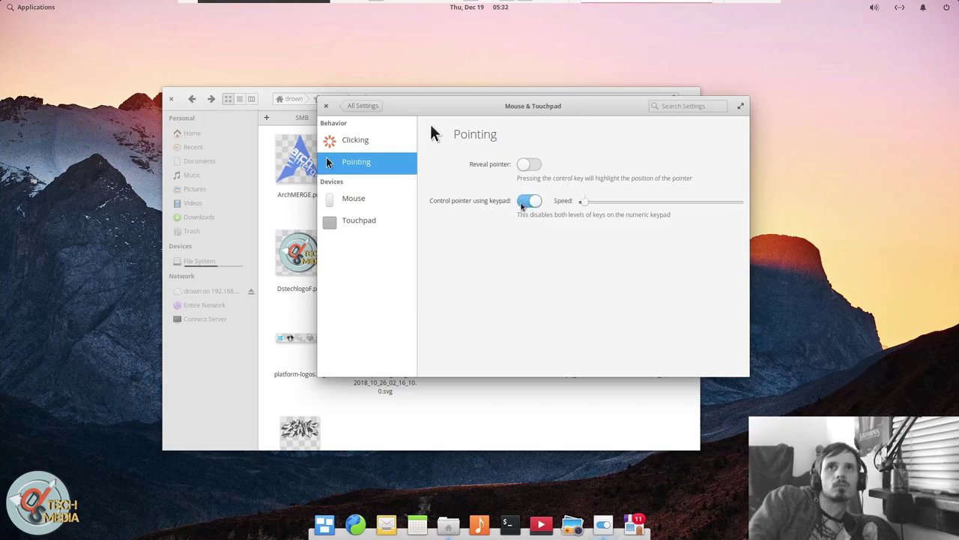
key("Tab")
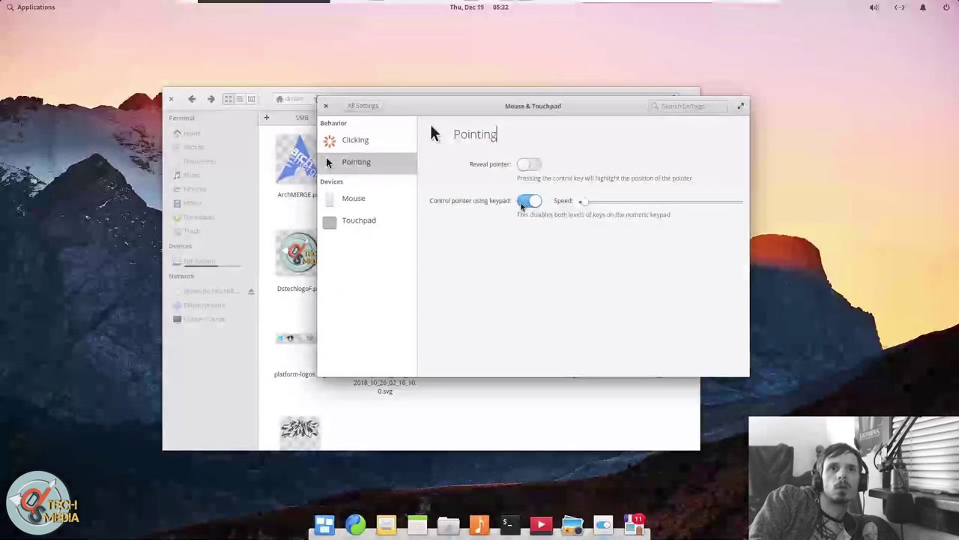
key("Home")
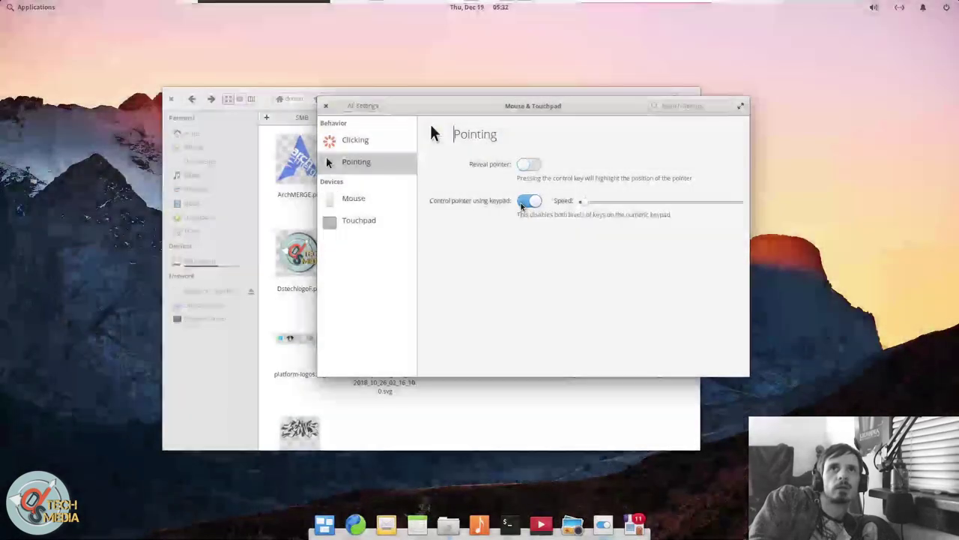
key("shift+End")
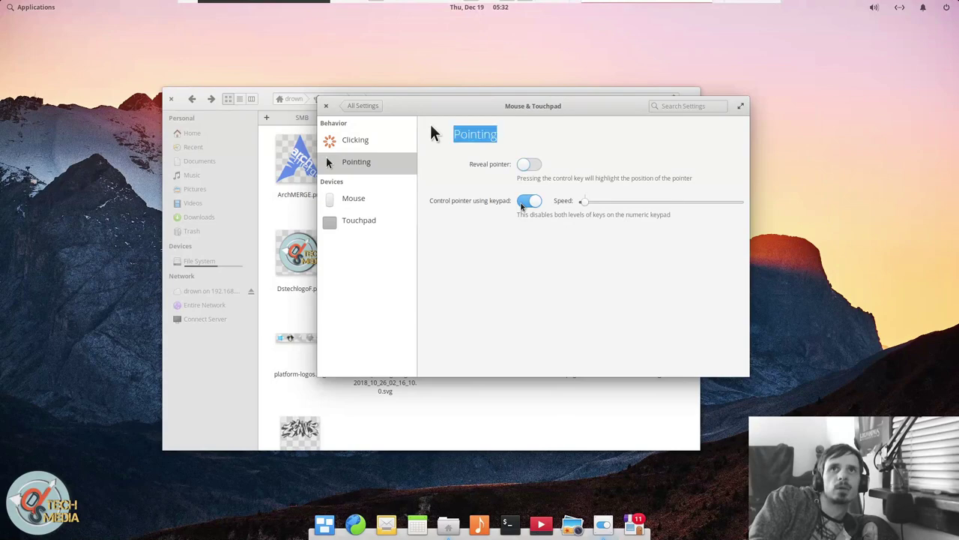
key("Home")
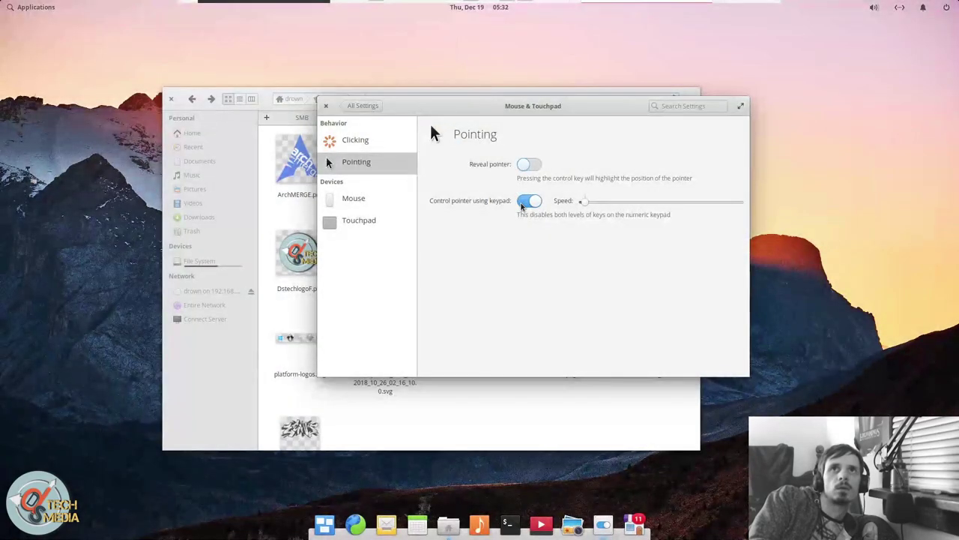
Look over the Touchpad device settings and the Mouse device settings
key("Down")
key("Down")
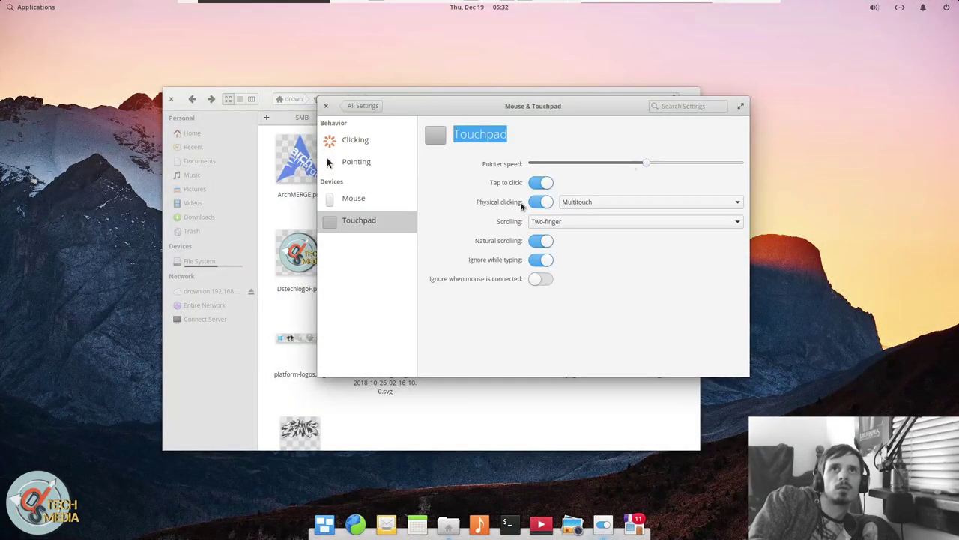
left_click(413, 200)
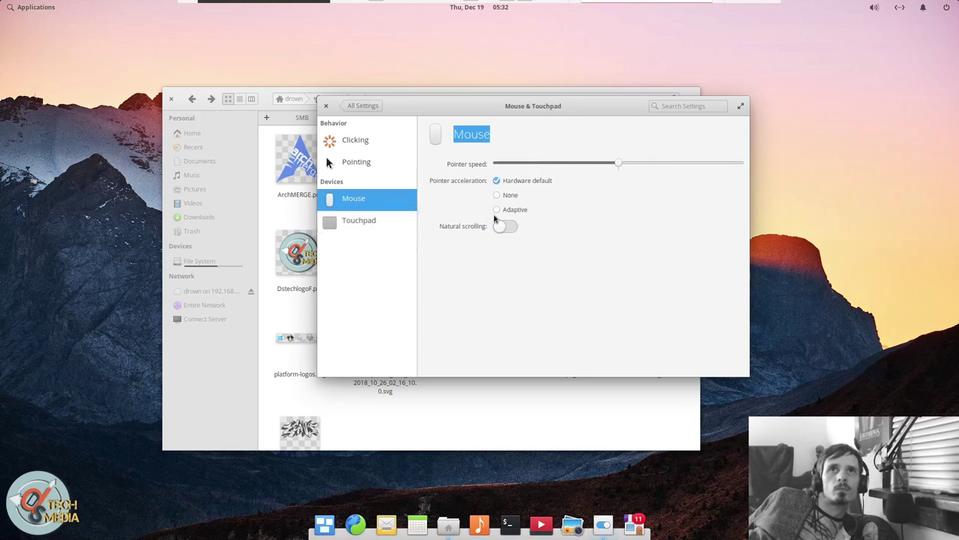
Disable Reveal pointer in the Pointing settings, check the Mouse and Touchpad device settings, and return to the overview of all settings
key("Up")
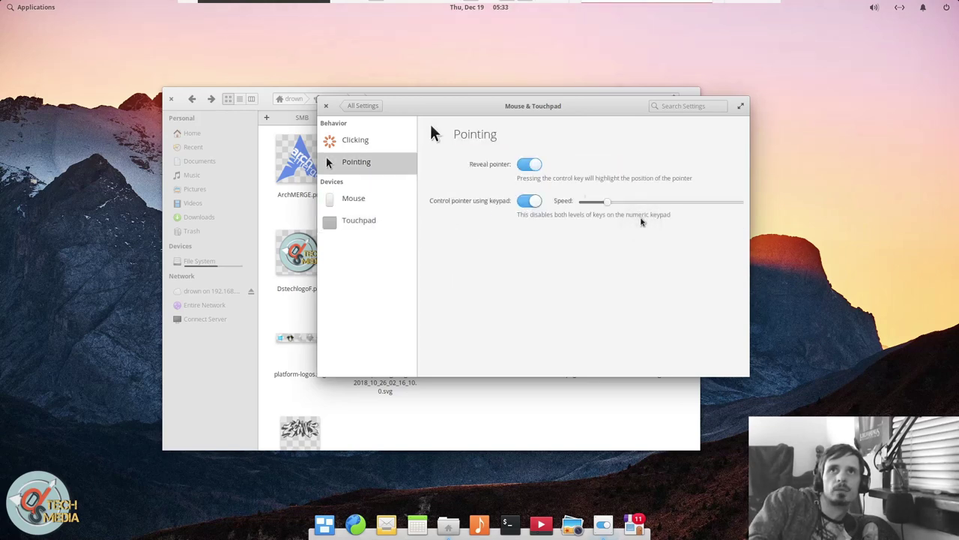
key("space")
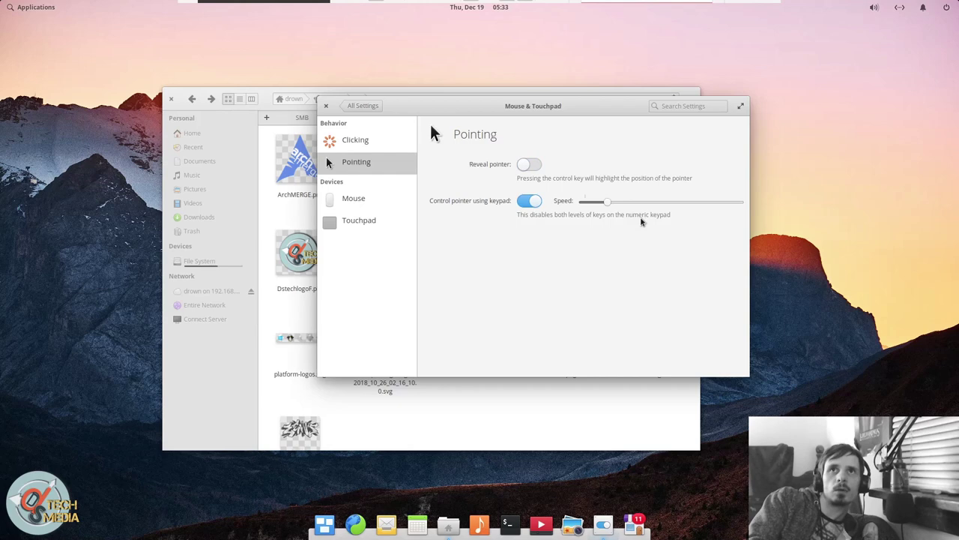
key("Down")
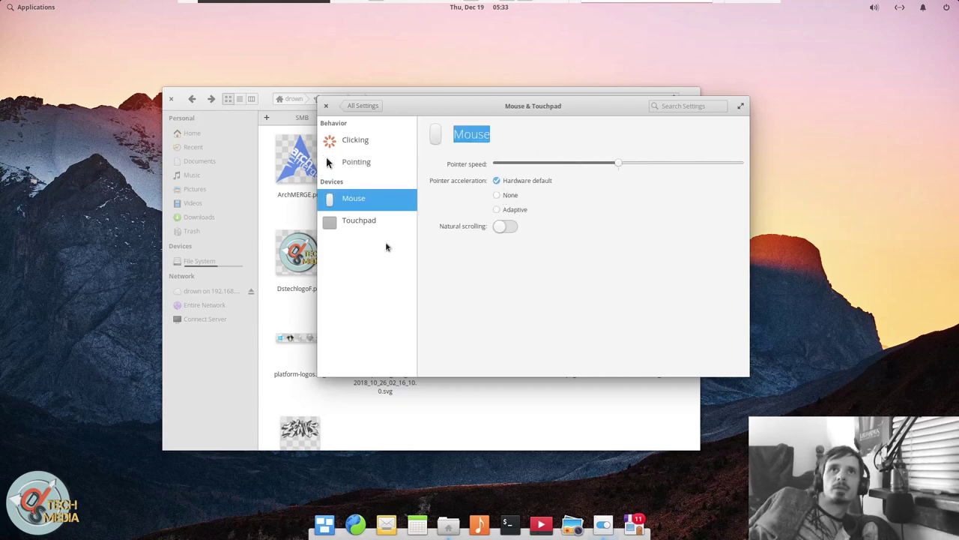
left_click(387, 220)
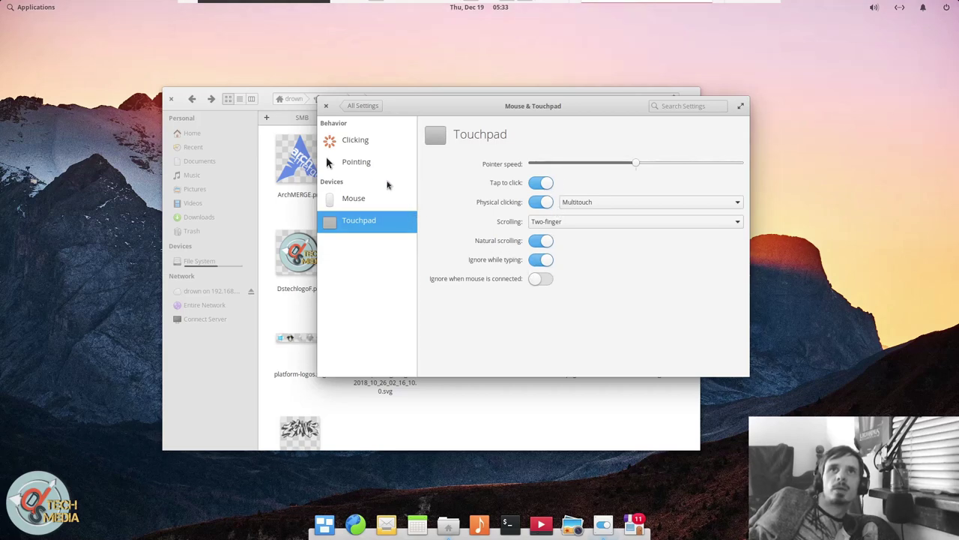
left_click(366, 107)
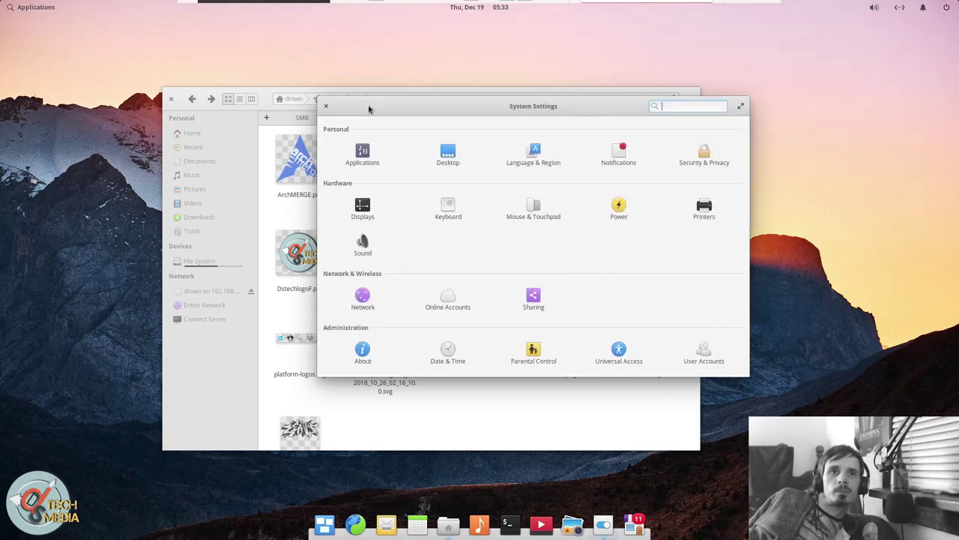
In the Desktop settings' appearance options, try the Larger text size and set the text size back to Default
left_click(452, 137)
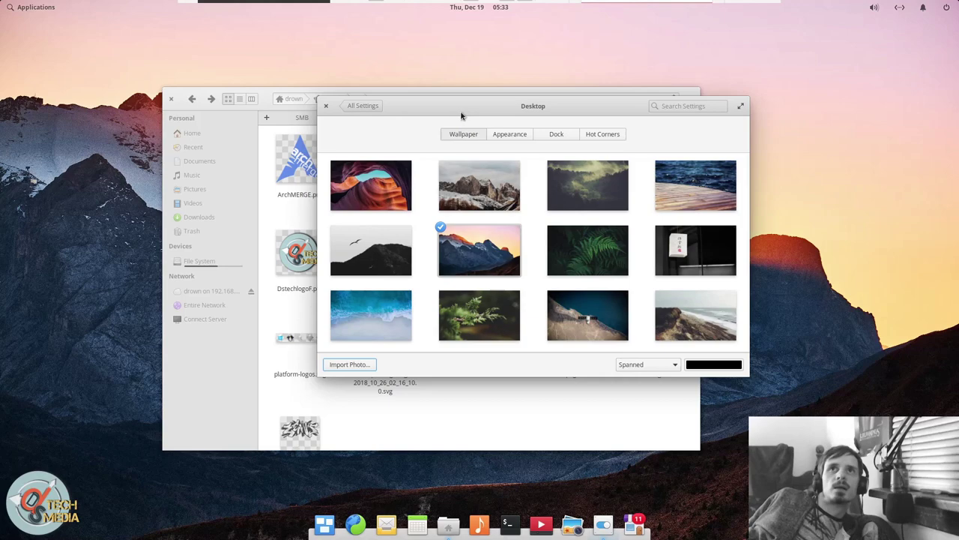
left_click(509, 133)
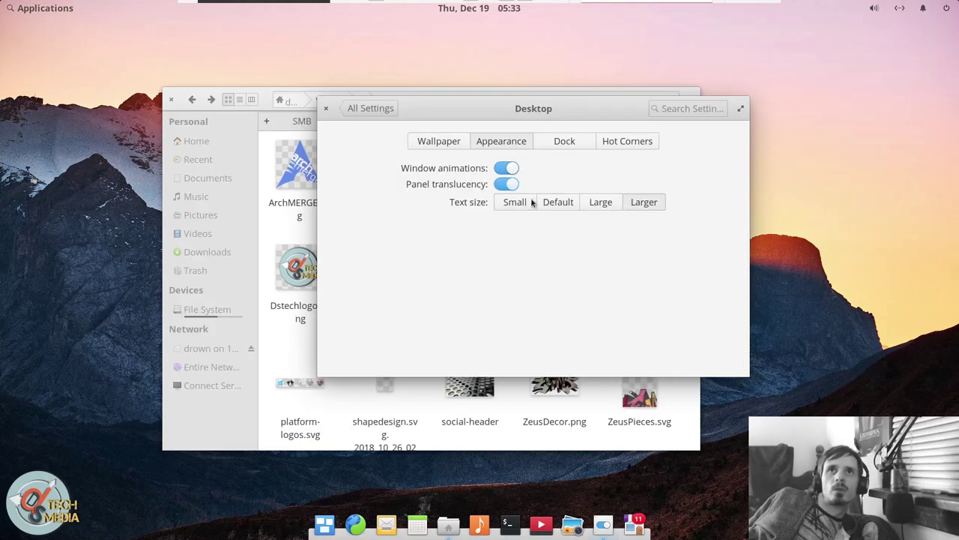
left_click(539, 202)
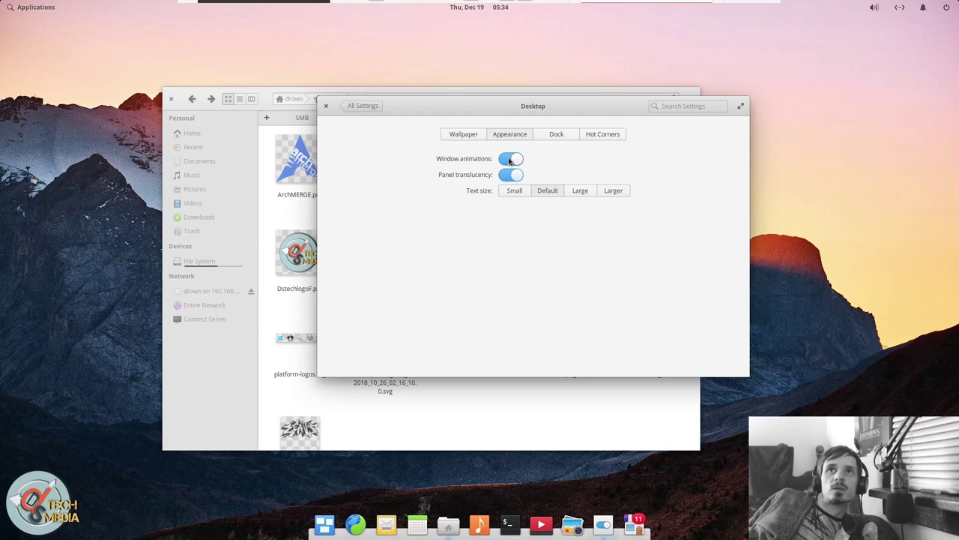
In the Dock settings, try the Large and Small icon sizes and set the icon size back to Normal
left_click(546, 139)
left_click(591, 158)
left_click(558, 159)
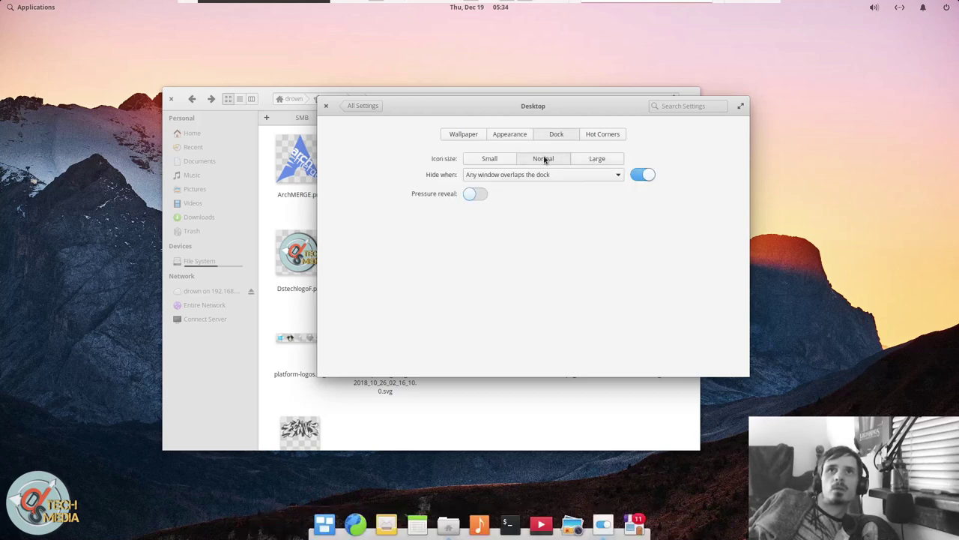
left_click(495, 157)
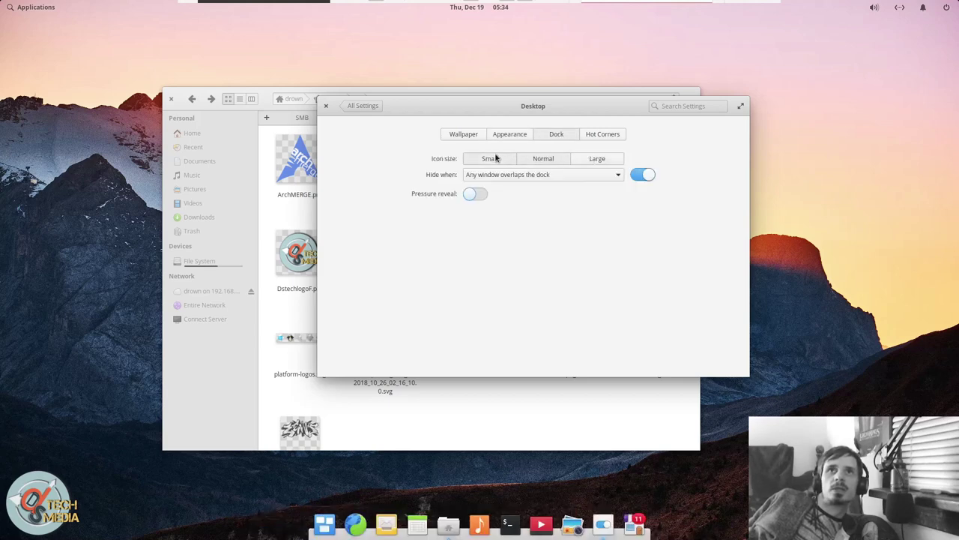
left_click(553, 159)
Look over the dock's Hide when options, keeping Any window overlaps the dock, and view the Hot Corners settings
left_click(532, 180)
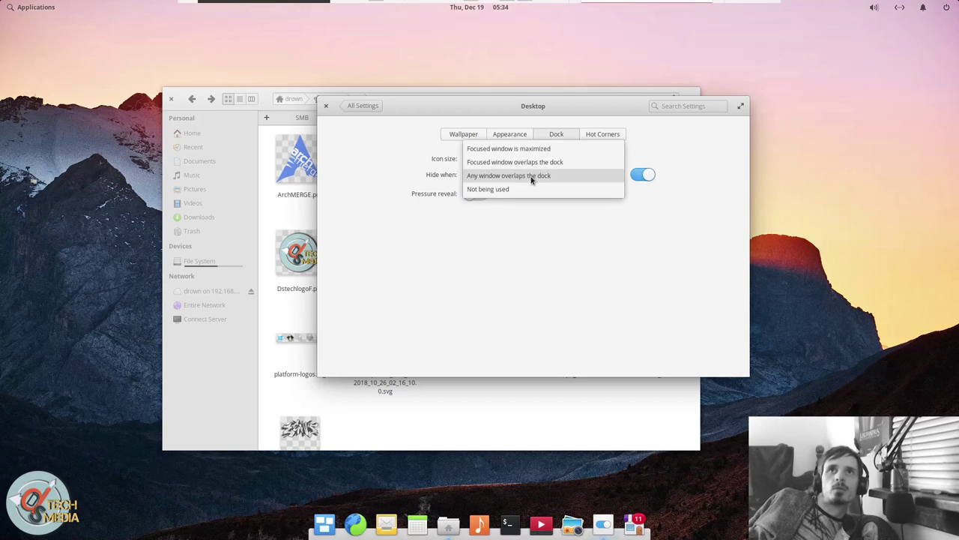
left_click(532, 177)
left_click(532, 178)
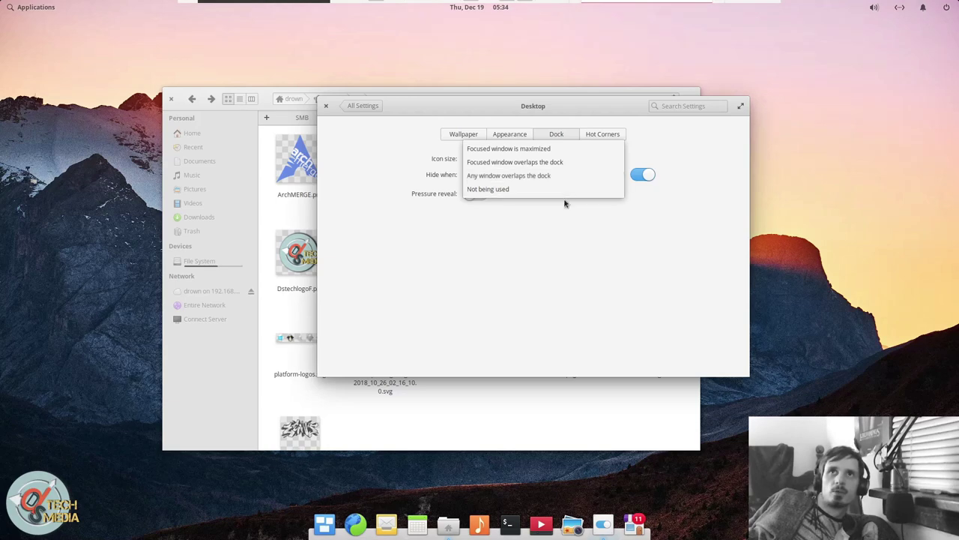
left_click(564, 216)
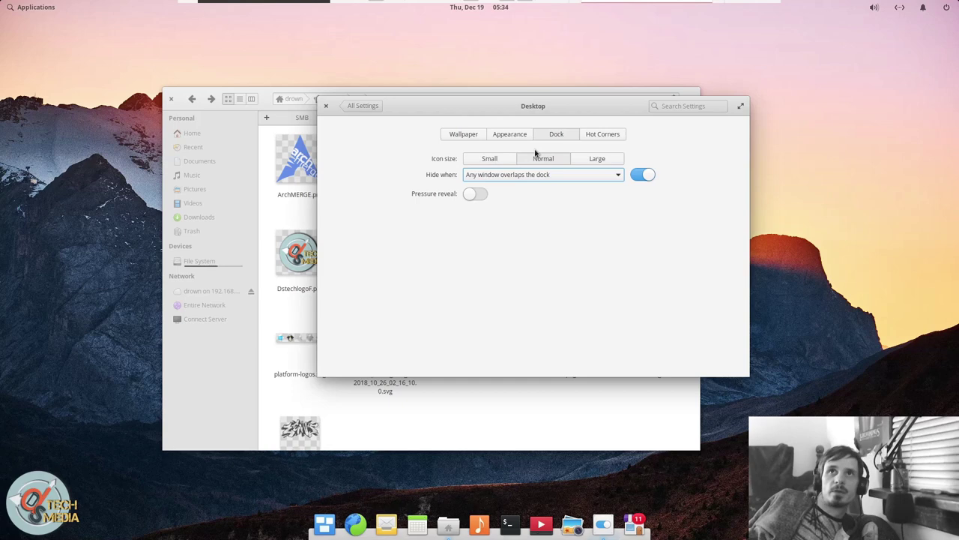
left_click(601, 139)
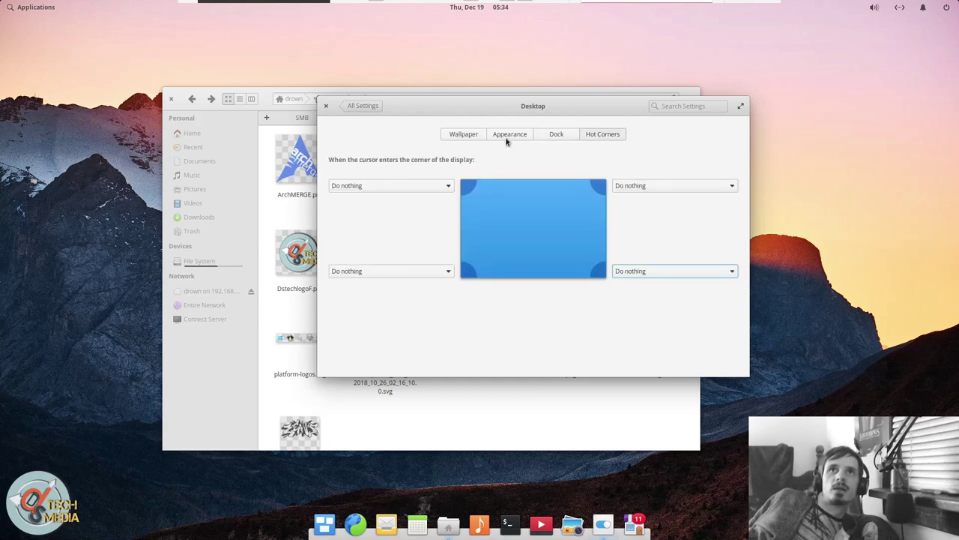
Browse the wallpapers and try the sunset pier picture and the blue grid picture with the elementary logo
left_click(469, 135)
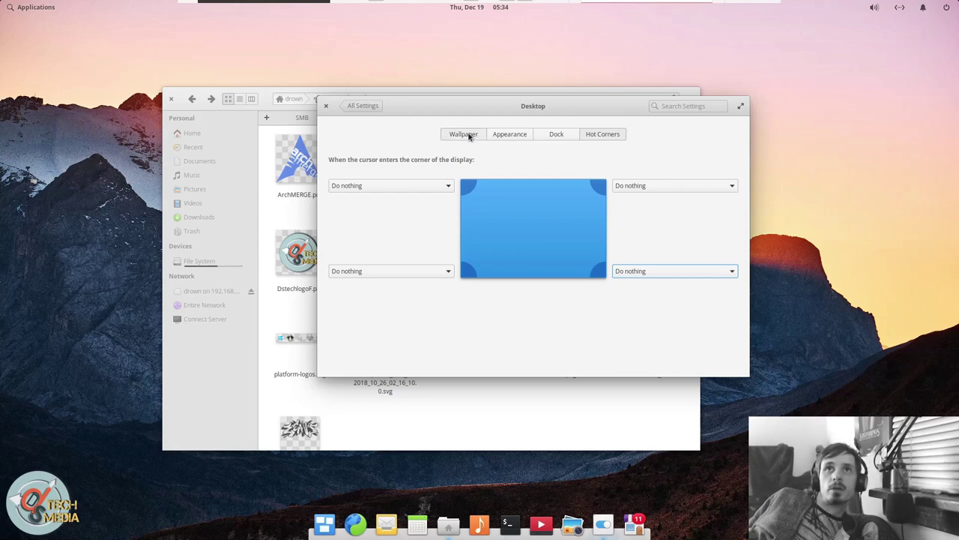
scroll(419, 243, "down", 3)
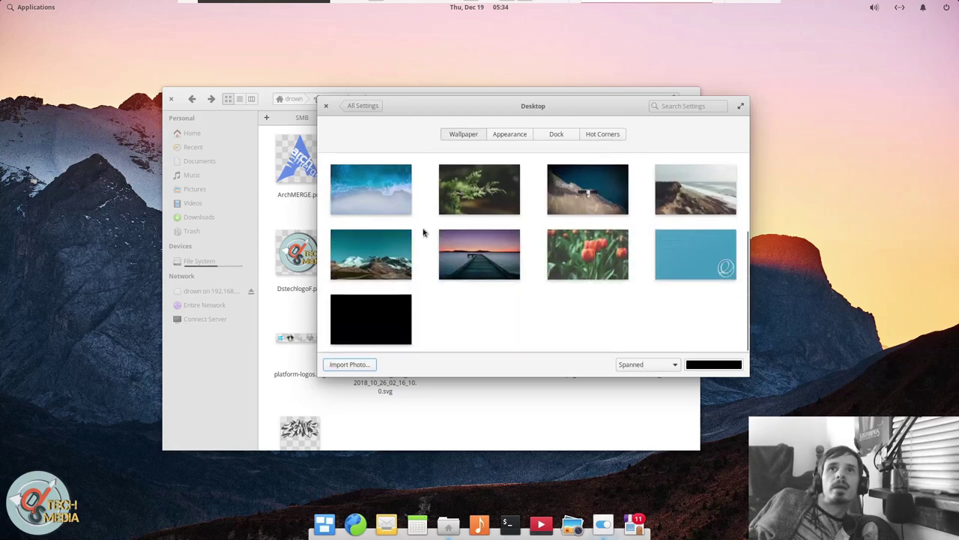
scroll(424, 239, "up", 3)
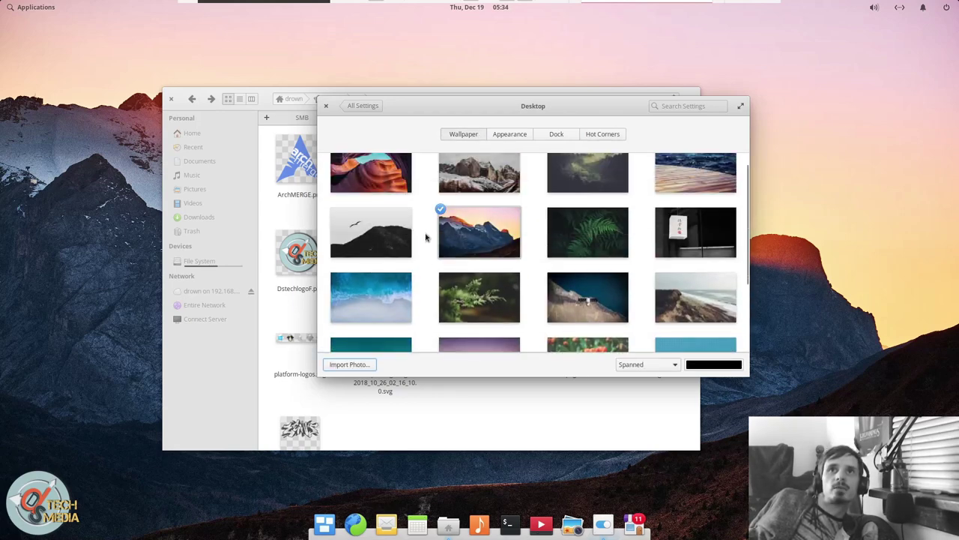
scroll(461, 224, "down", 3)
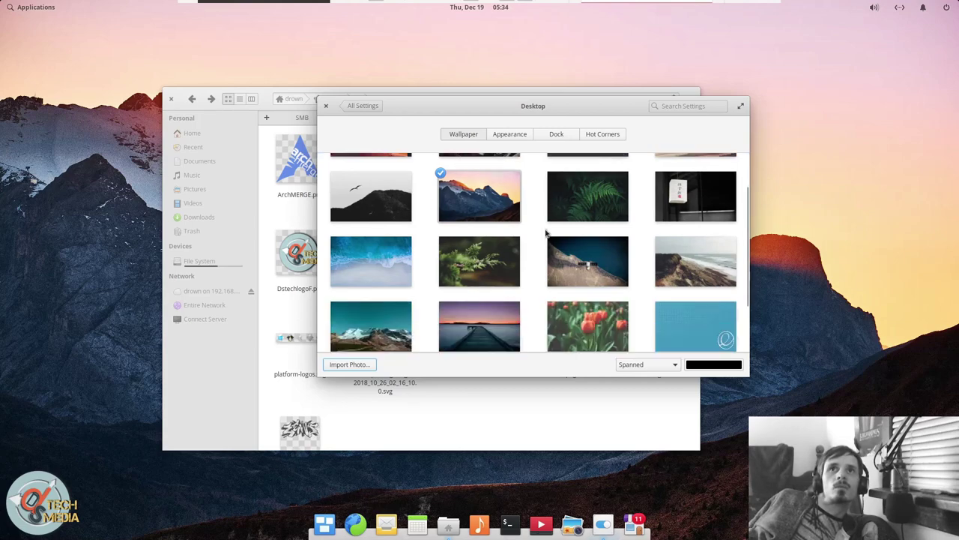
left_click(461, 259)
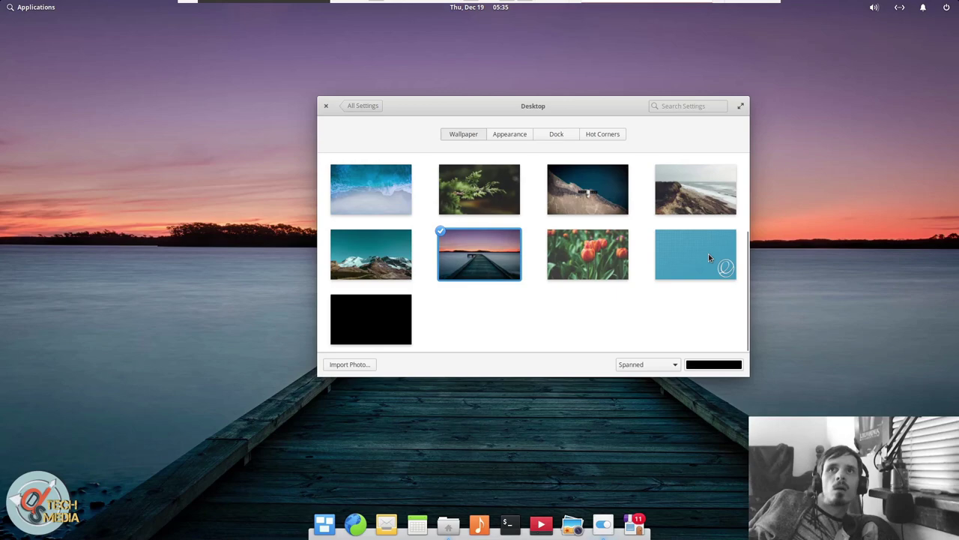
left_click(708, 253)
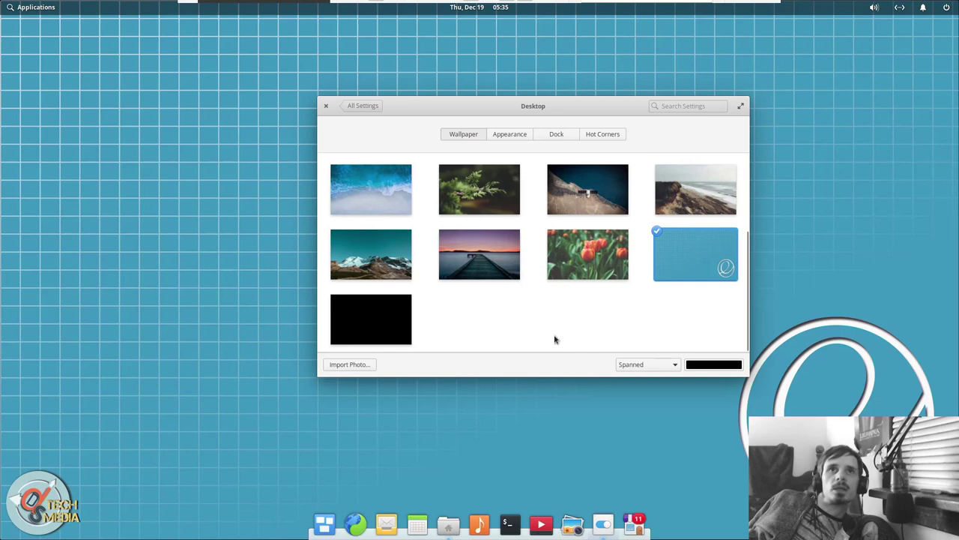
Try the misty forest wallpaper and apply the black-and-white mountain wallpaper with the flying bird
scroll(571, 330, "up", 1)
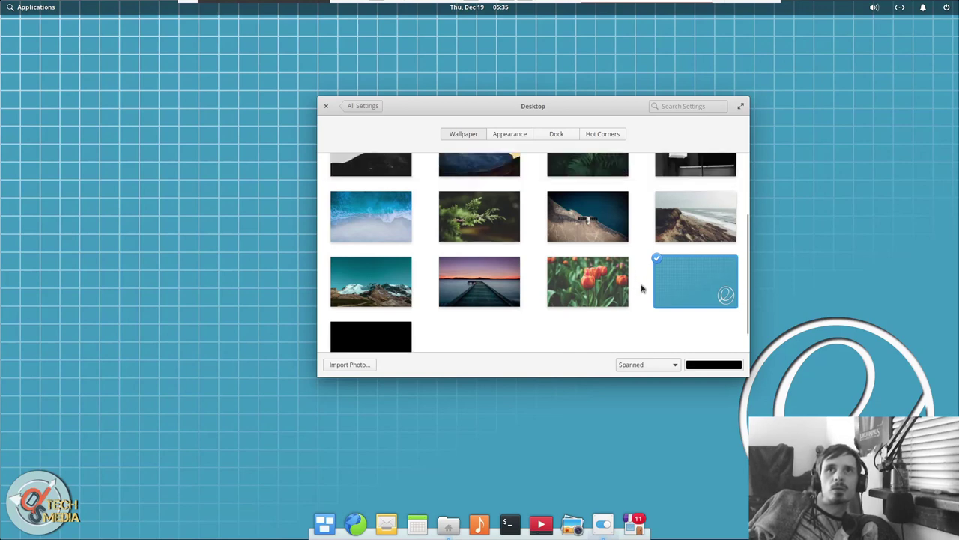
scroll(553, 257, "up", 4)
left_click(604, 201)
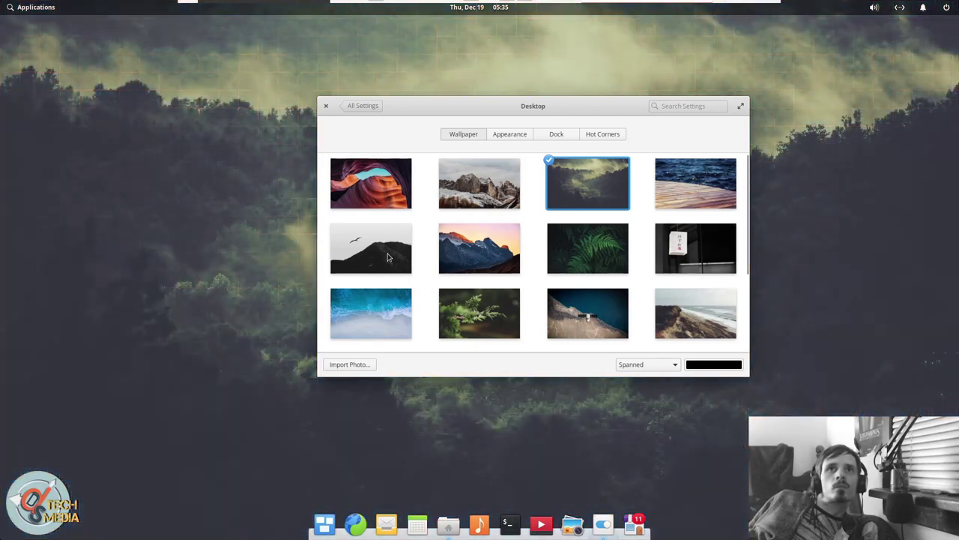
left_click(380, 254)
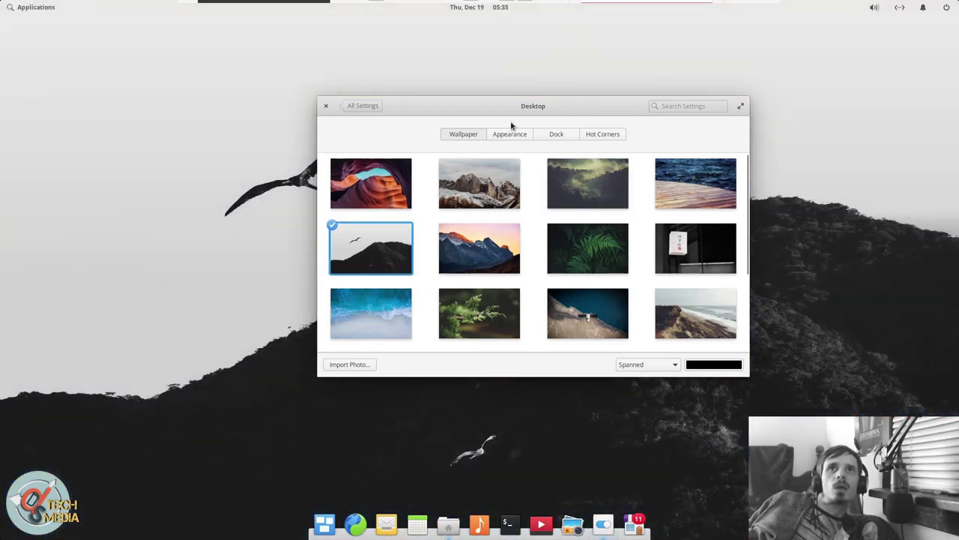
Open the dock's preferences, try the Matte theme, and set the theme back to Gtk+
left_click(604, 524)
left_click(604, 524)
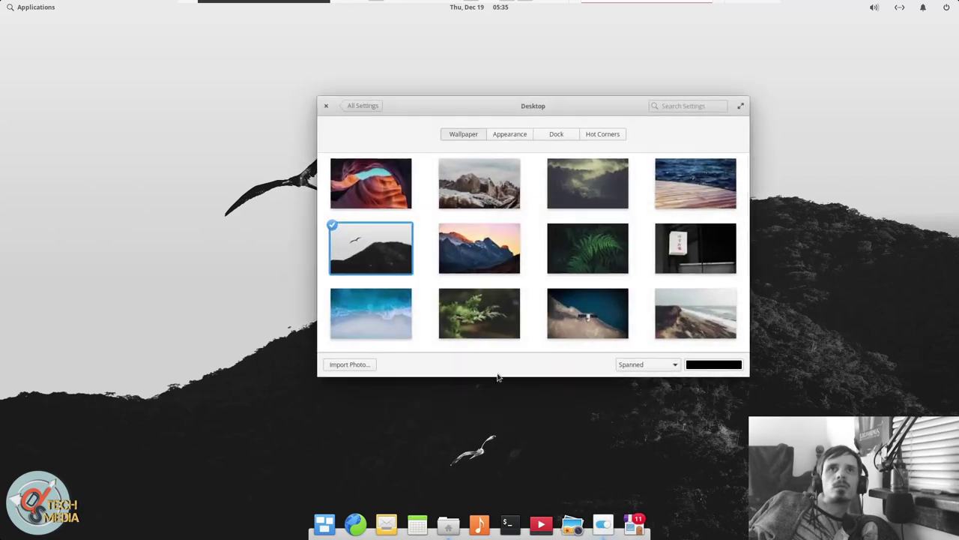
right_click(512, 527)
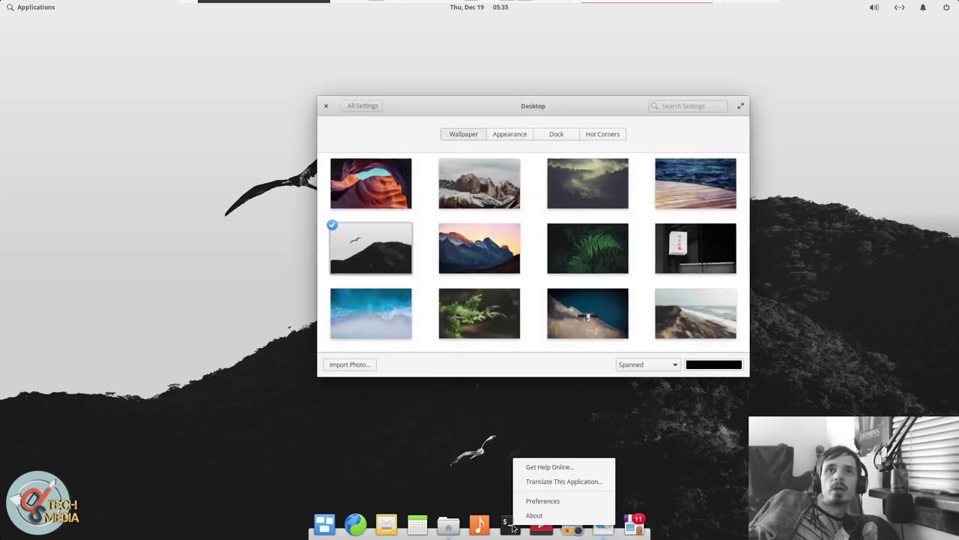
left_click(564, 503)
left_click(411, 236)
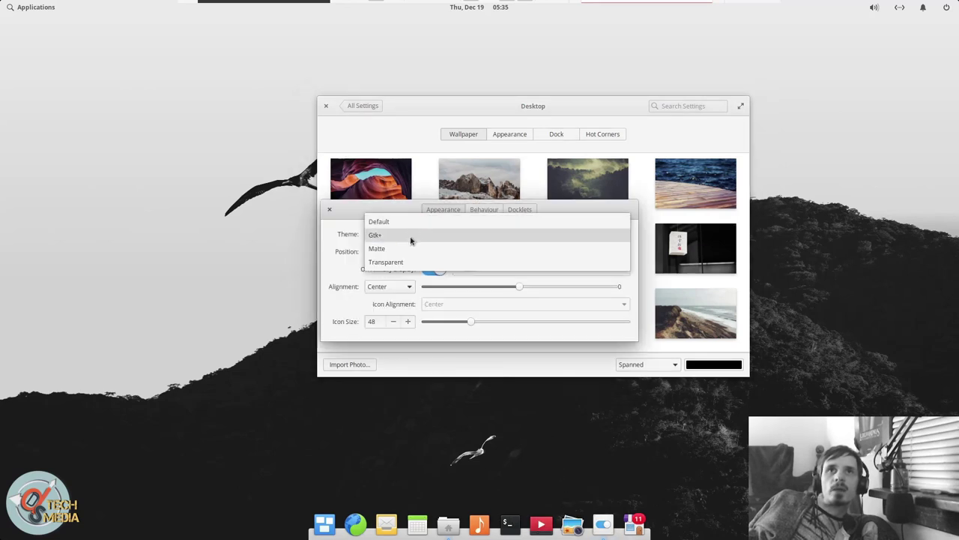
left_click(404, 250)
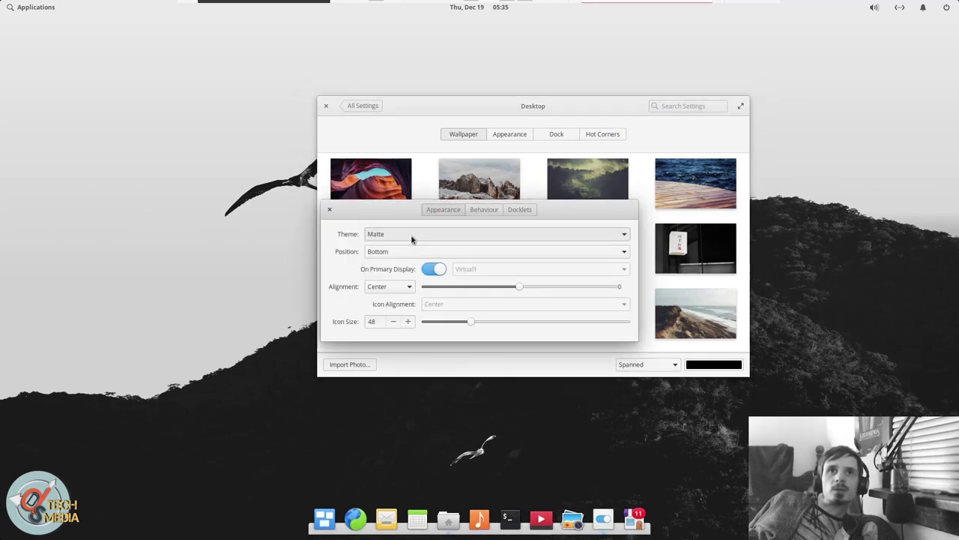
scroll(410, 234, "up", 2)
scroll(410, 235, "down", 1)
left_click(411, 234)
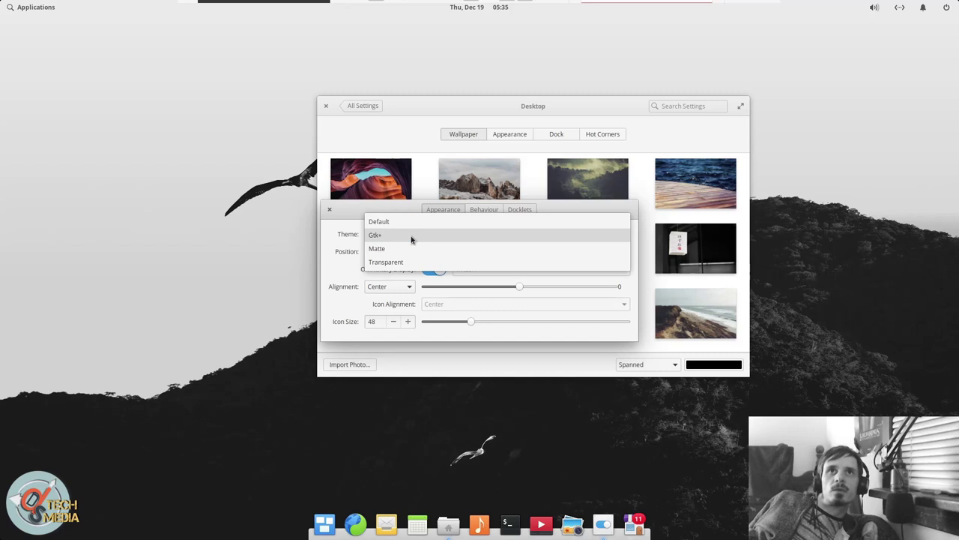
left_click(411, 233)
Check the dock's position options, try the End and Fill alignments, and set the alignment back to Center
left_click(401, 254)
left_click(401, 255)
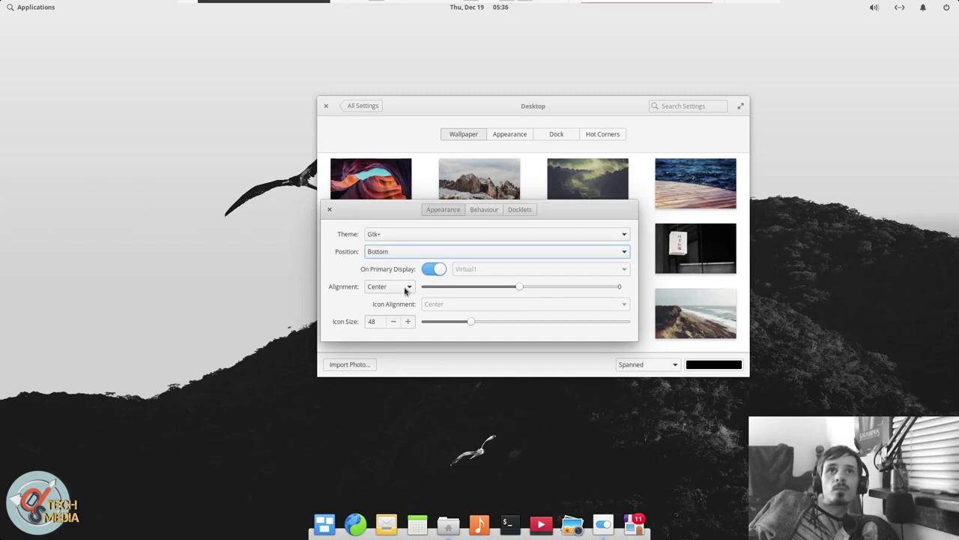
left_click(405, 288)
left_click(404, 291)
scroll(404, 290, "up", 1)
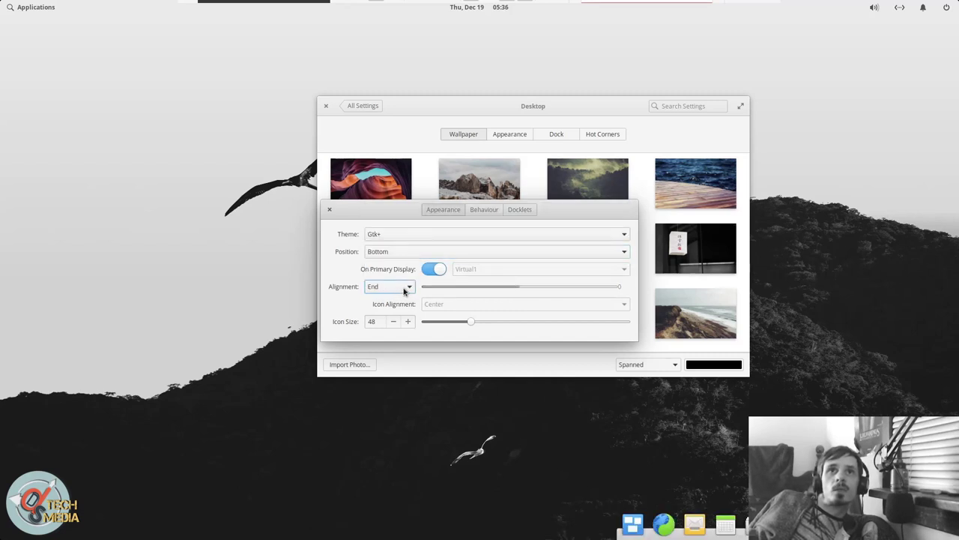
scroll(406, 291, "up", 2)
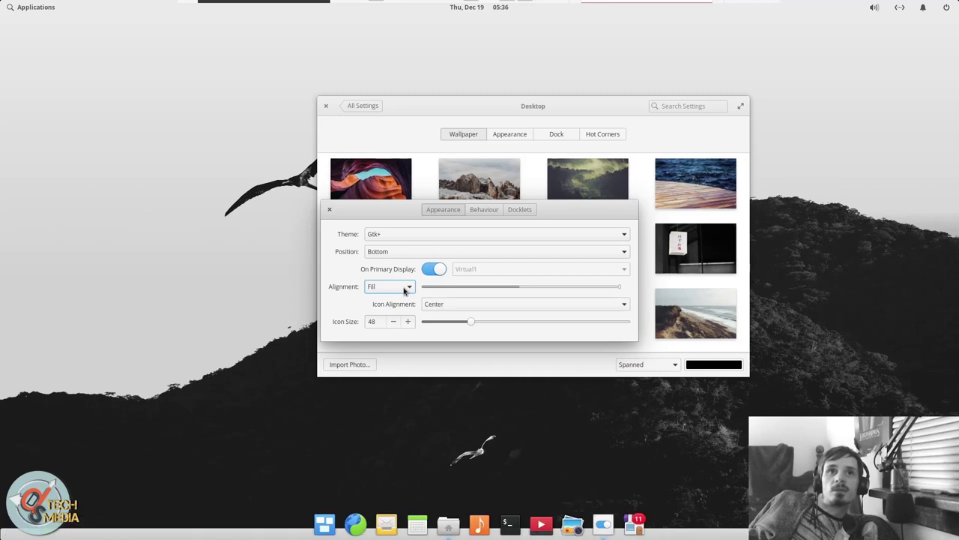
scroll(405, 289, "down", 2)
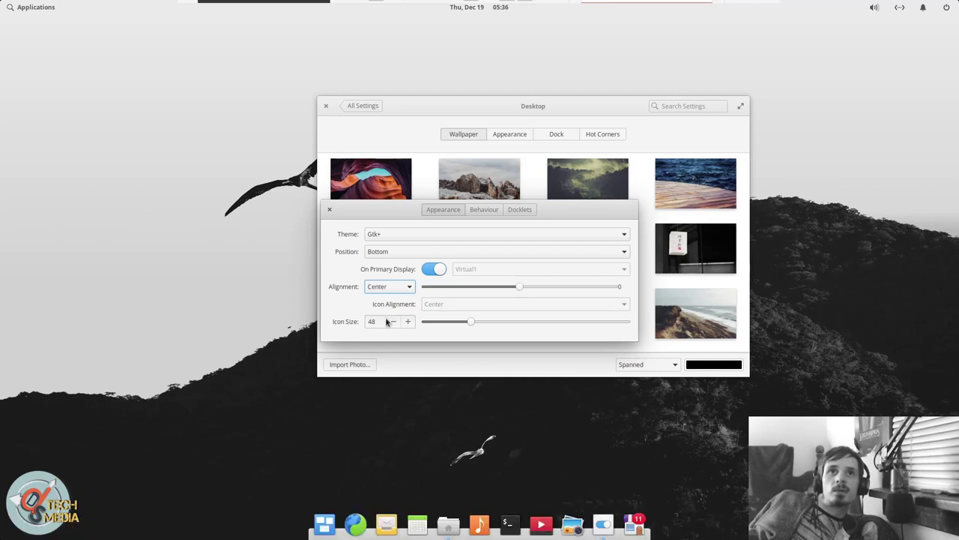
Try different dock icon sizes, set the icon size back to 48, and open the list of available docklets
scroll(391, 326, "down", 10)
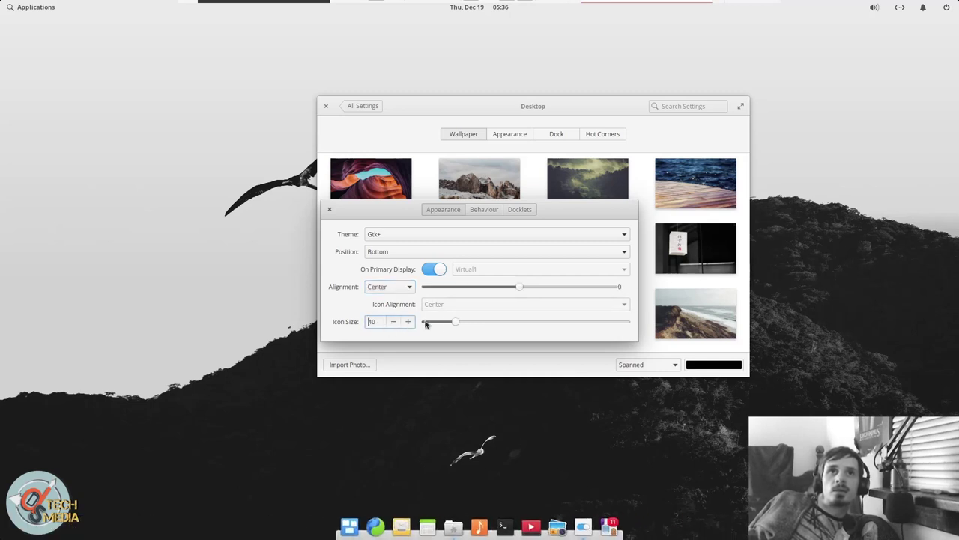
left_click_drag(424, 322, 548, 323)
scroll(380, 321, "down", 15)
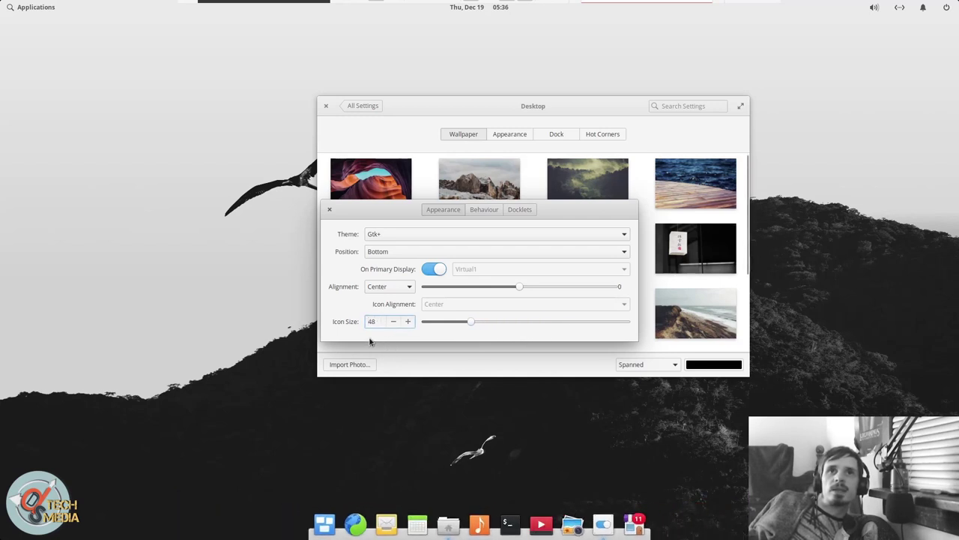
left_click(520, 209)
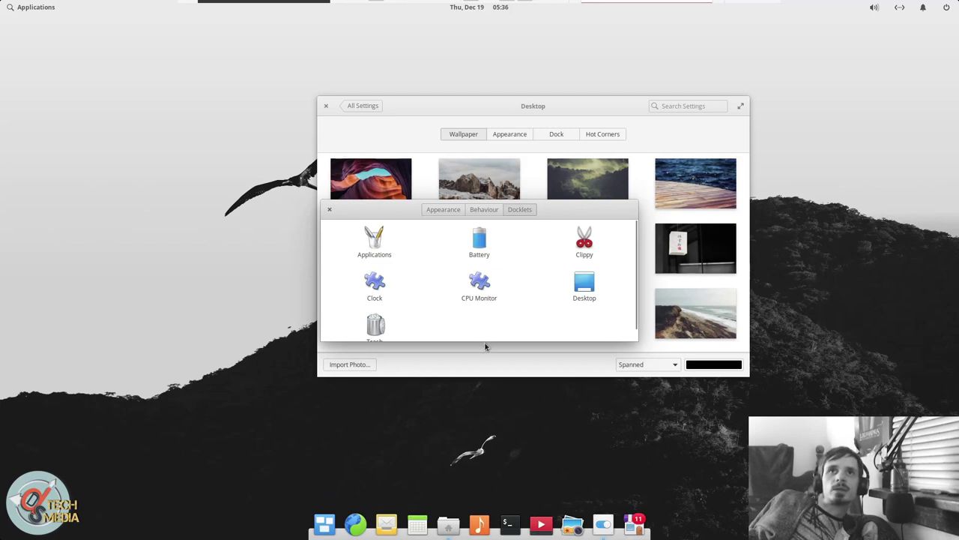
Add the Desktop docklet to the start of the dock, use it to show the desktop, and restore the windows through Multitasking View
left_click_drag(591, 285, 315, 529)
left_click(314, 529)
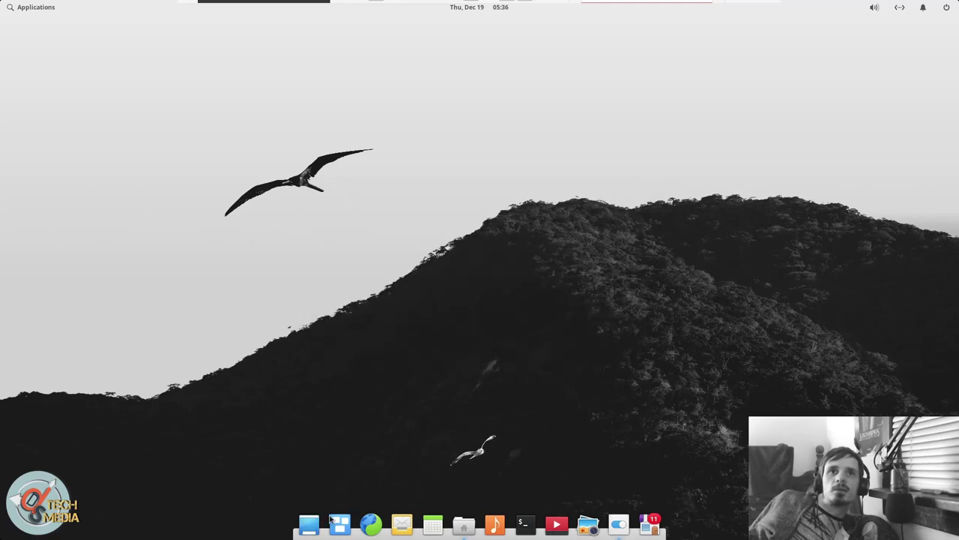
key("super+Down")
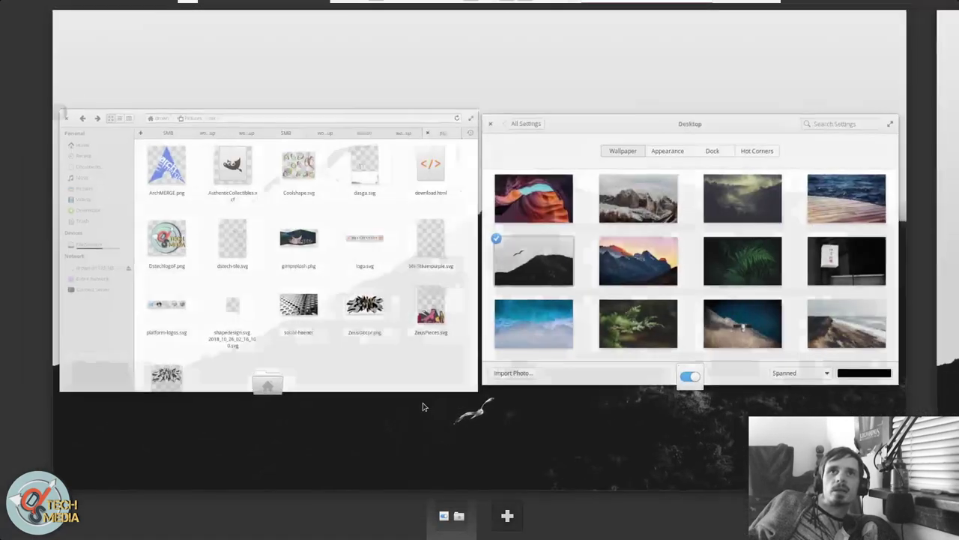
left_click(483, 329)
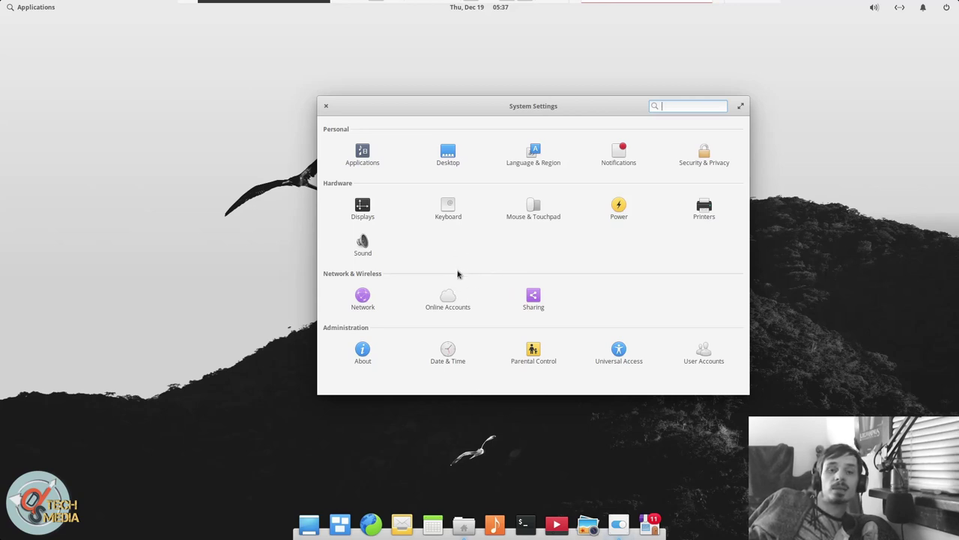
Look through the Wired and VPN pages of the Network settings and return to the settings overview
left_click(367, 304)
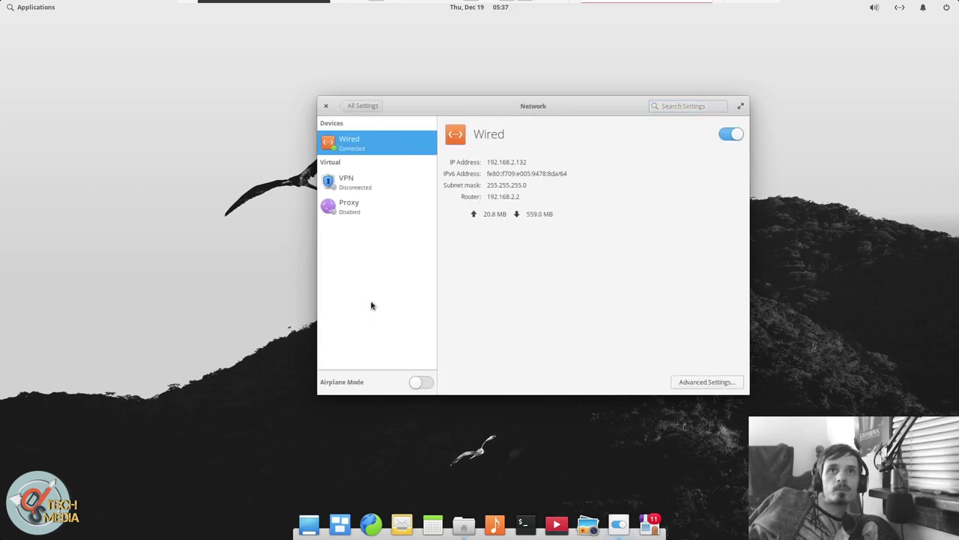
left_click(424, 174)
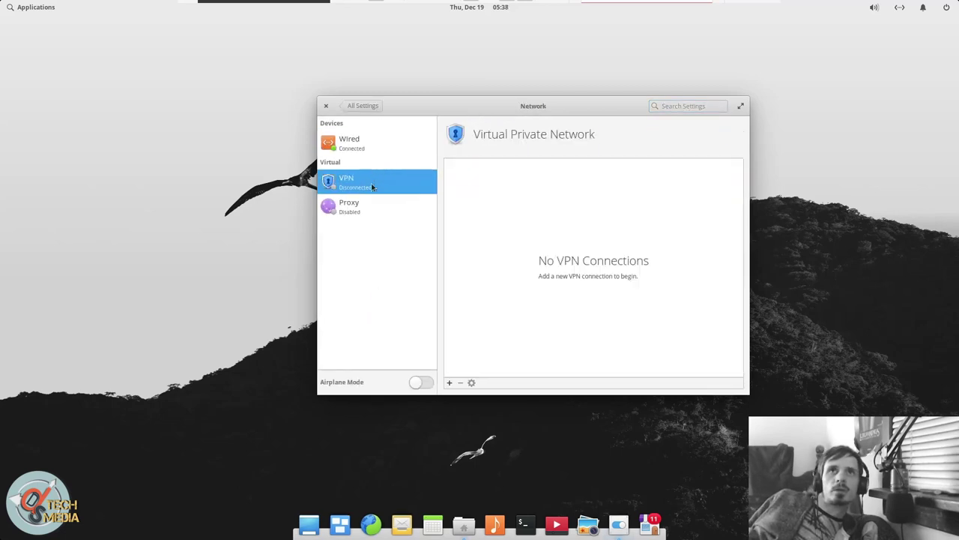
left_click(388, 151)
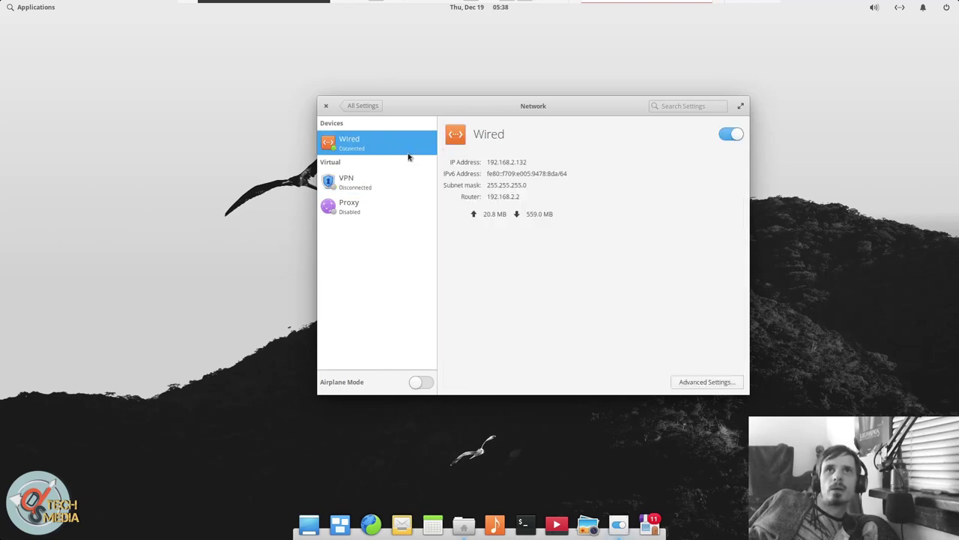
left_click(368, 107)
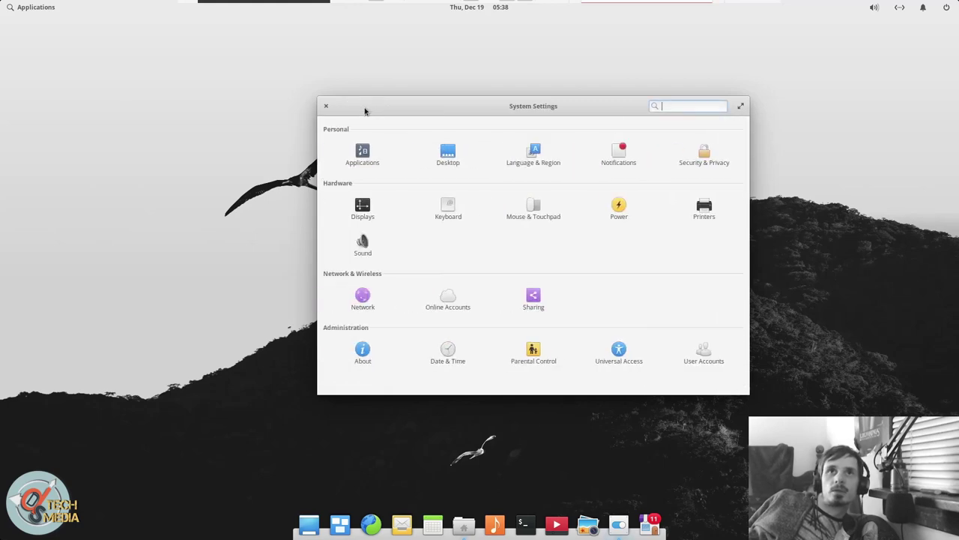
Switch to the Files window and back to System Settings, and view the Language & Region settings
key("alt+Tab")
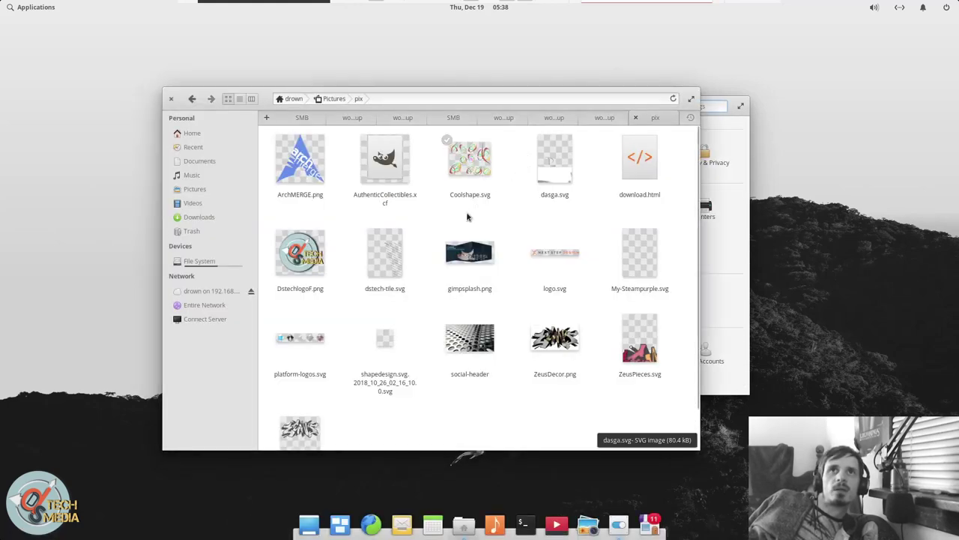
key("alt+Tab")
left_click(533, 155)
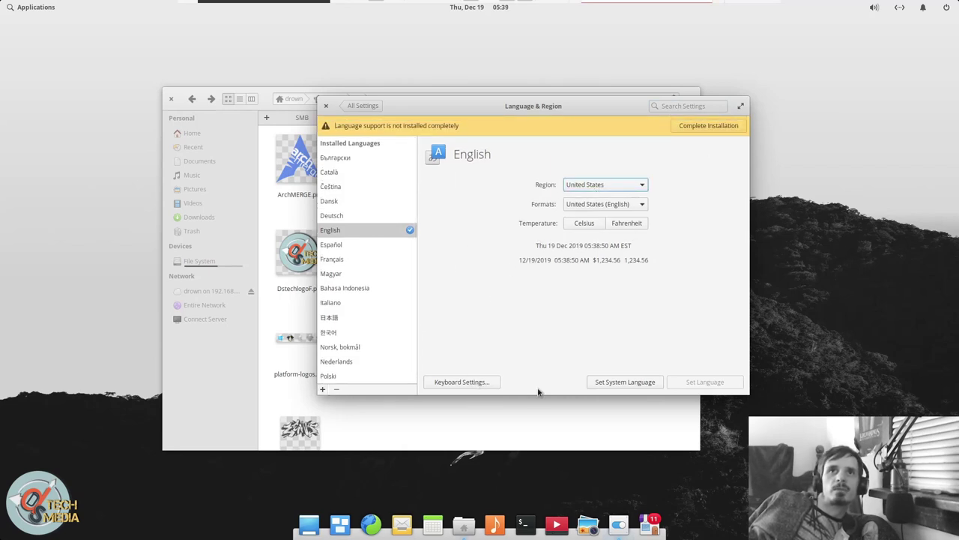
left_click(366, 106)
In the Power settings, try Prompt to shutdown for the power button and set it back to Suspend
left_click(616, 209)
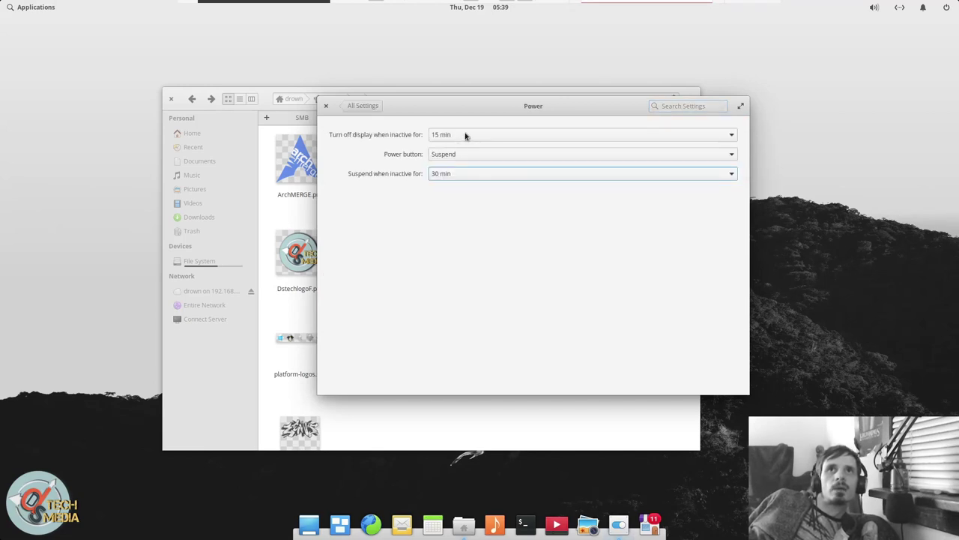
left_click(456, 154)
left_click(457, 157)
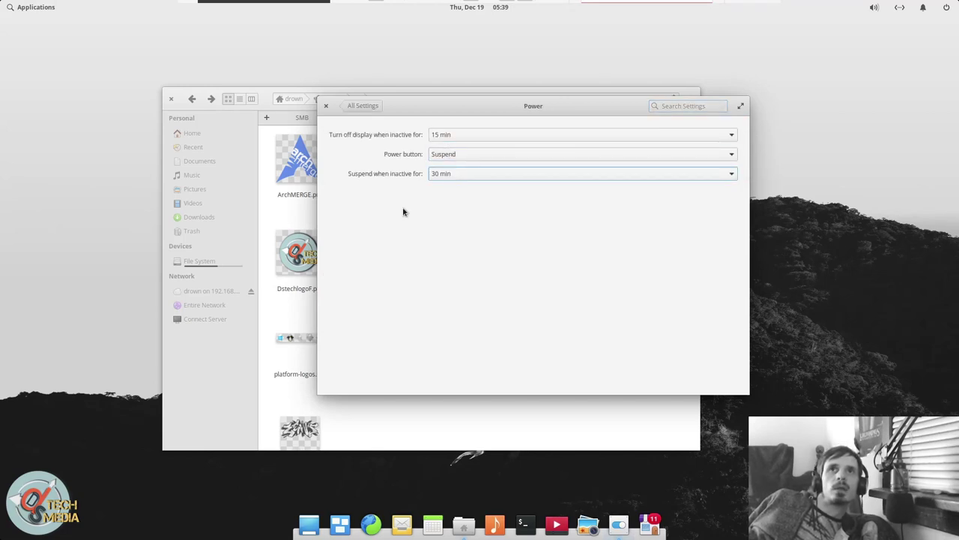
left_click_drag(462, 118, 454, 153)
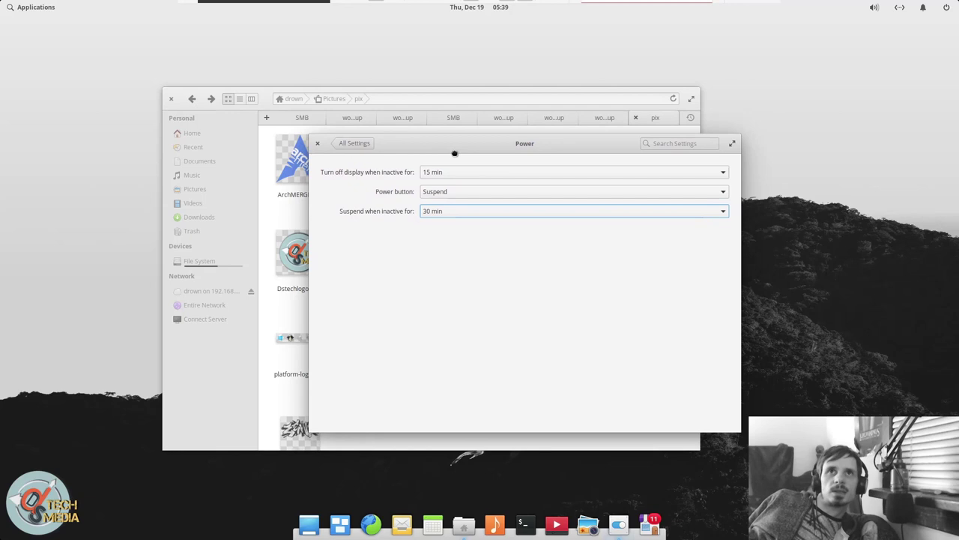
left_click(445, 193)
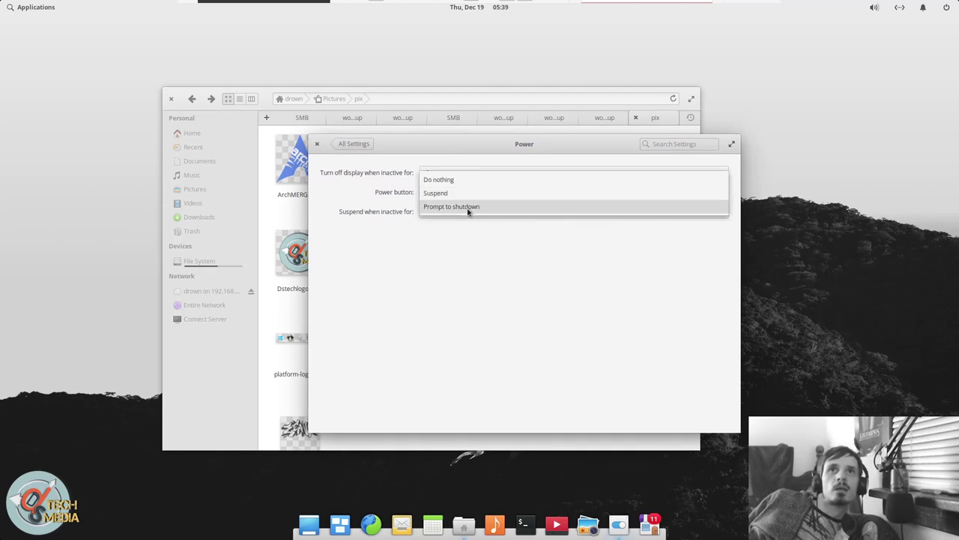
left_click(468, 207)
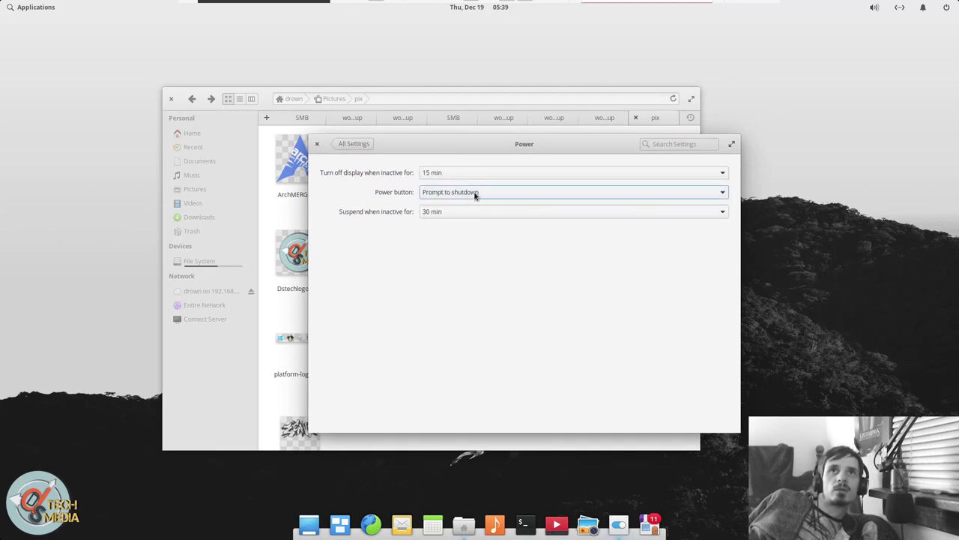
scroll(474, 193, "up", 1)
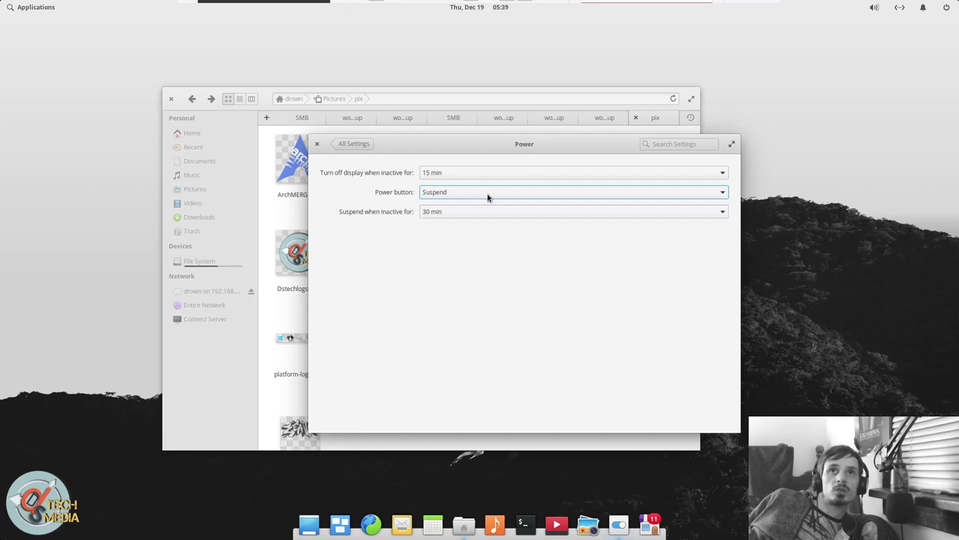
left_click(348, 143)
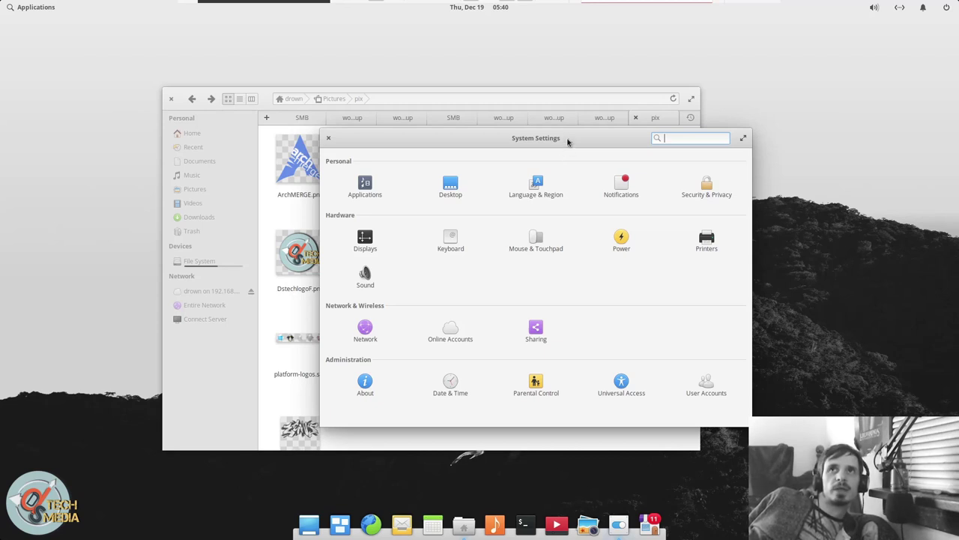
Search the applications launcher for "display" and open the Displays settings from the results
left_click_drag(563, 143, 558, 138)
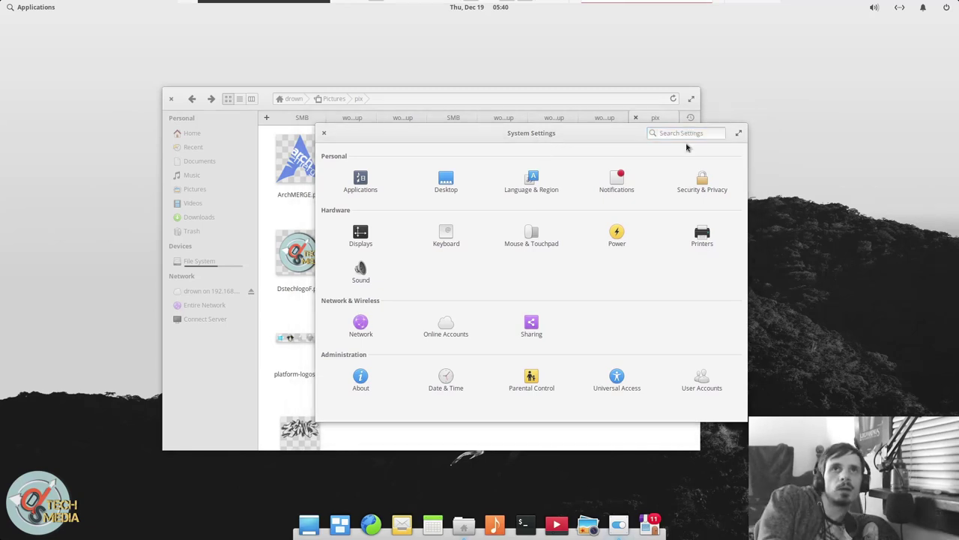
key("super")
type("display")
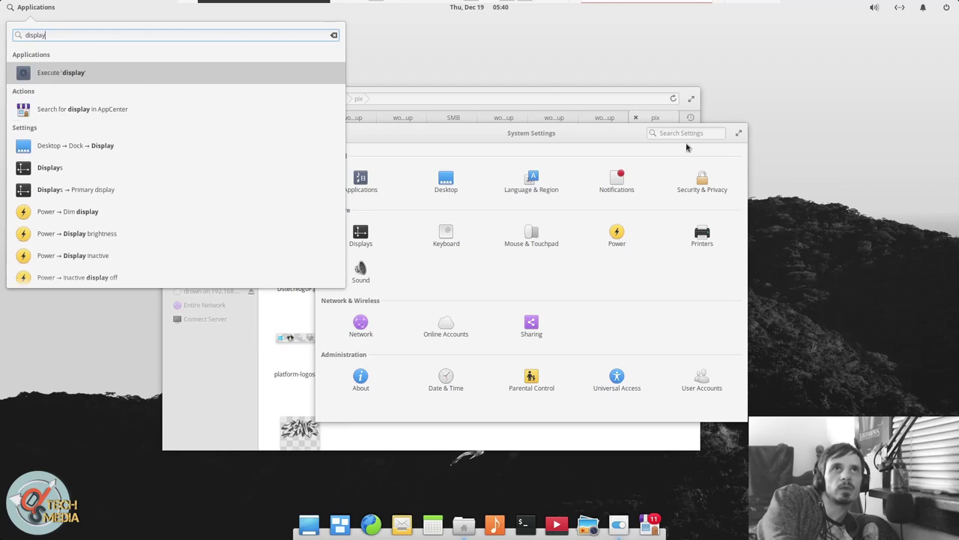
key("Down")
key("Down")
key("Down")
key("Down")
key("Down")
key("Down")
key("Down")
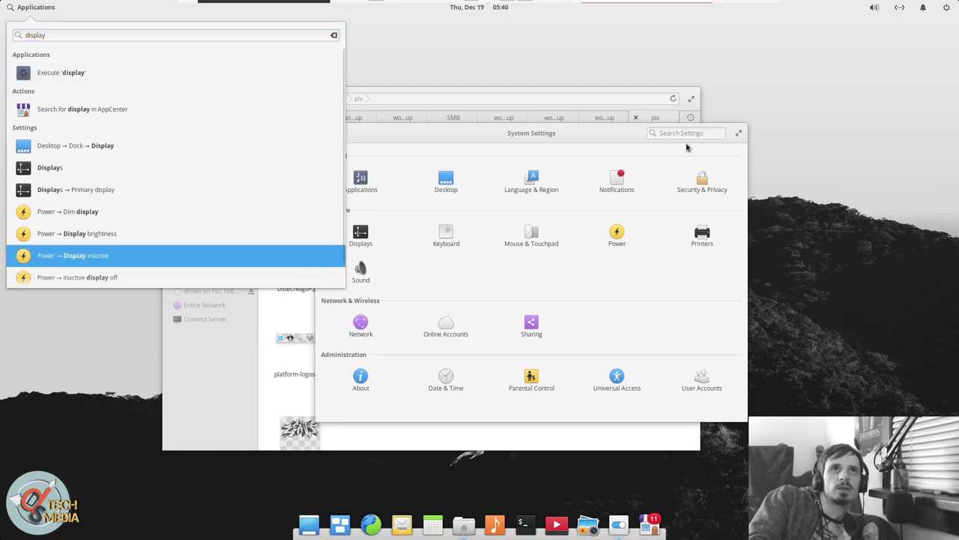
key("Up")
key("Up")
key("Up")
key("Up")
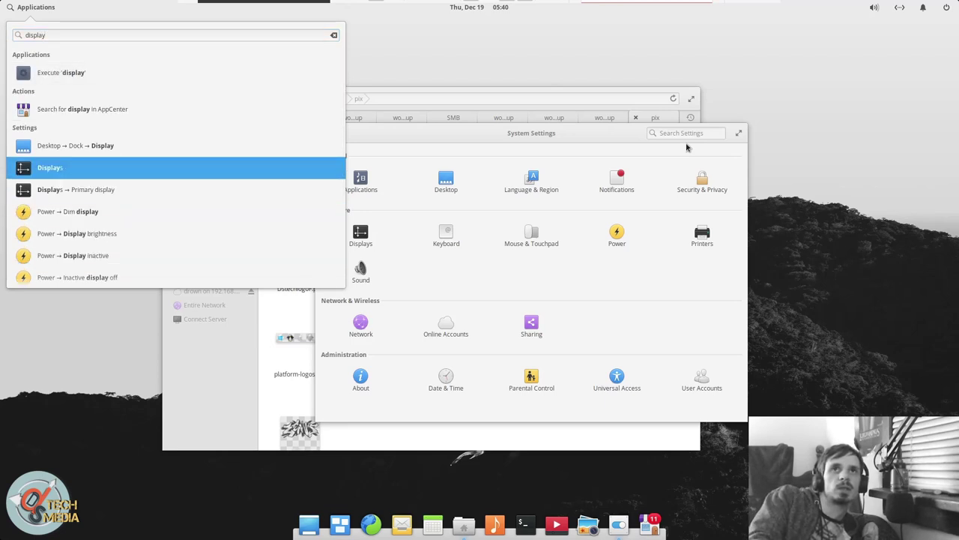
key("Return")
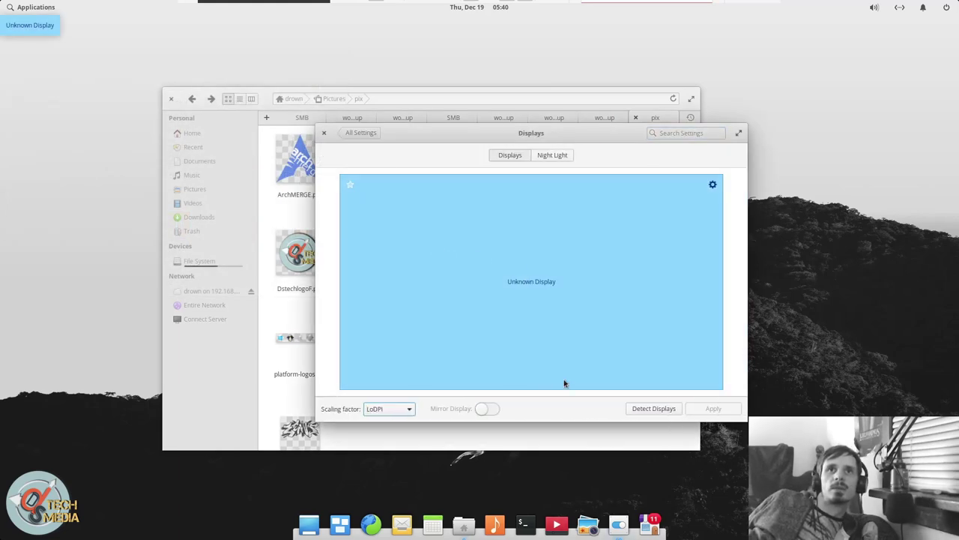
Try a larger display scaling factor and restore the previous configuration
left_click(390, 408)
left_click(394, 424)
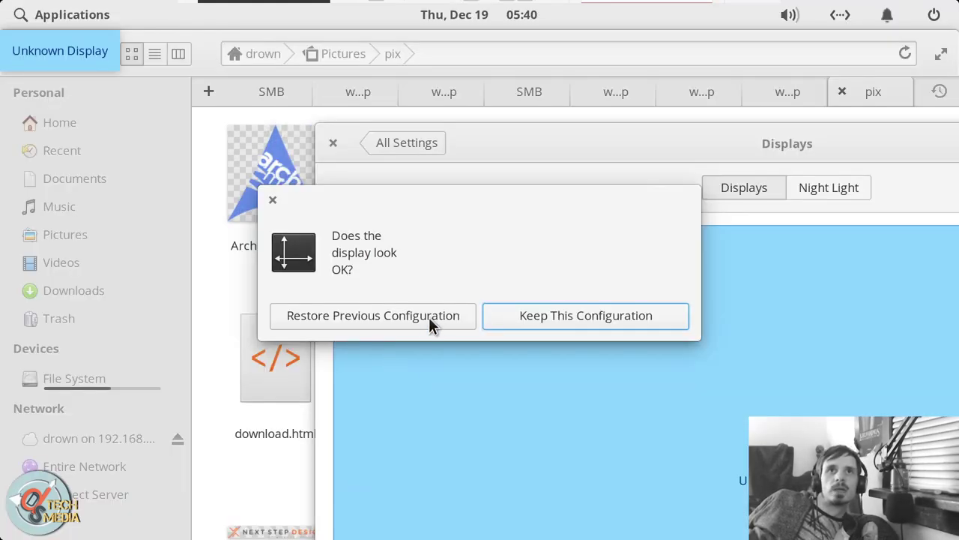
left_click(425, 318)
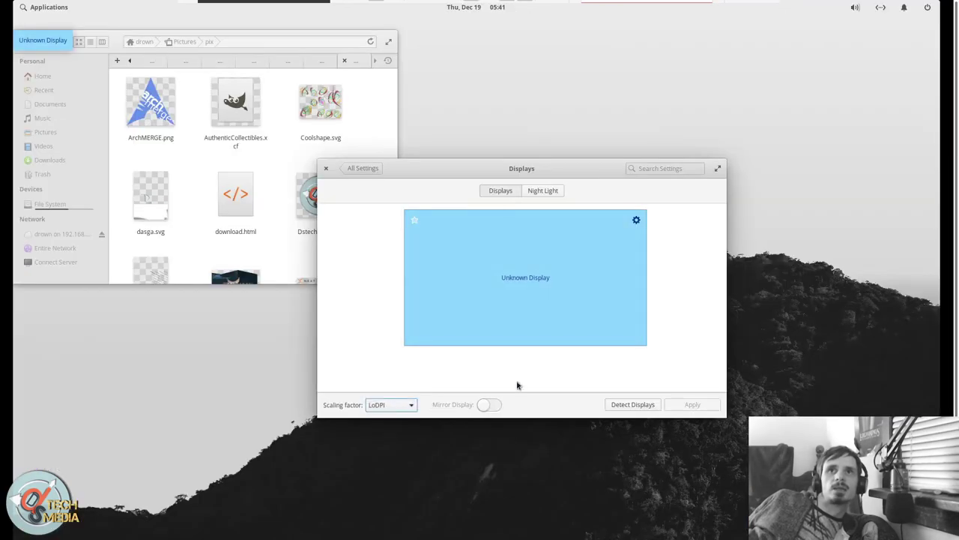
Check the display's screen rotation options and turn on Night Light
left_click(637, 221)
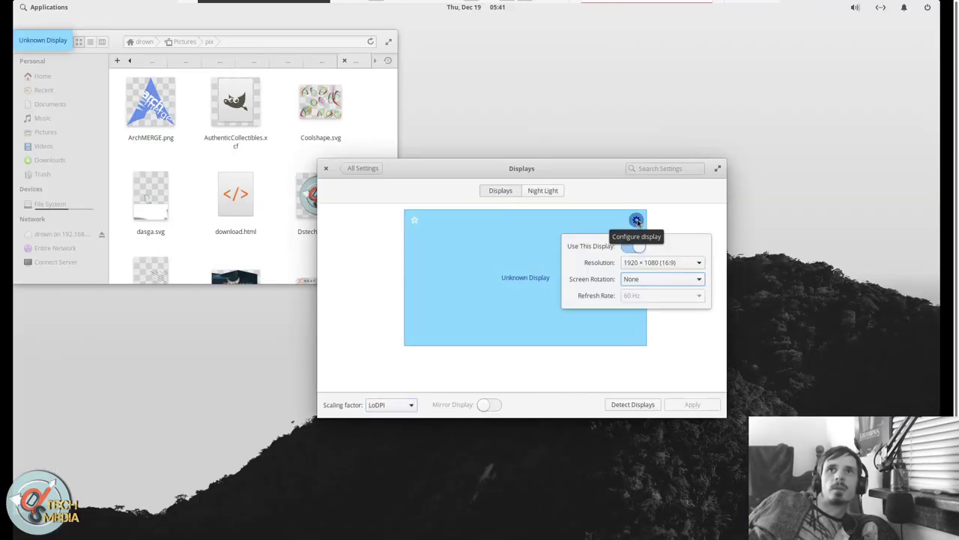
left_click(646, 282)
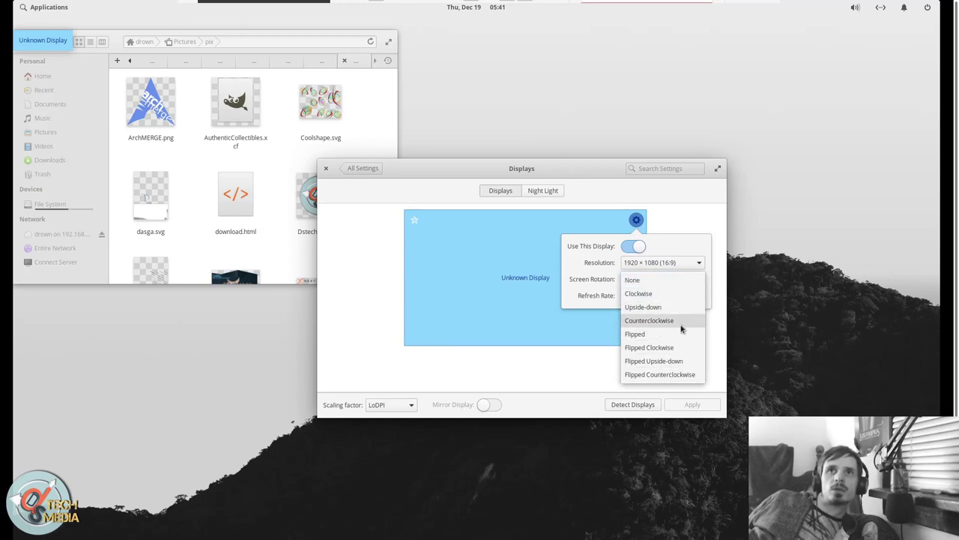
key("Escape")
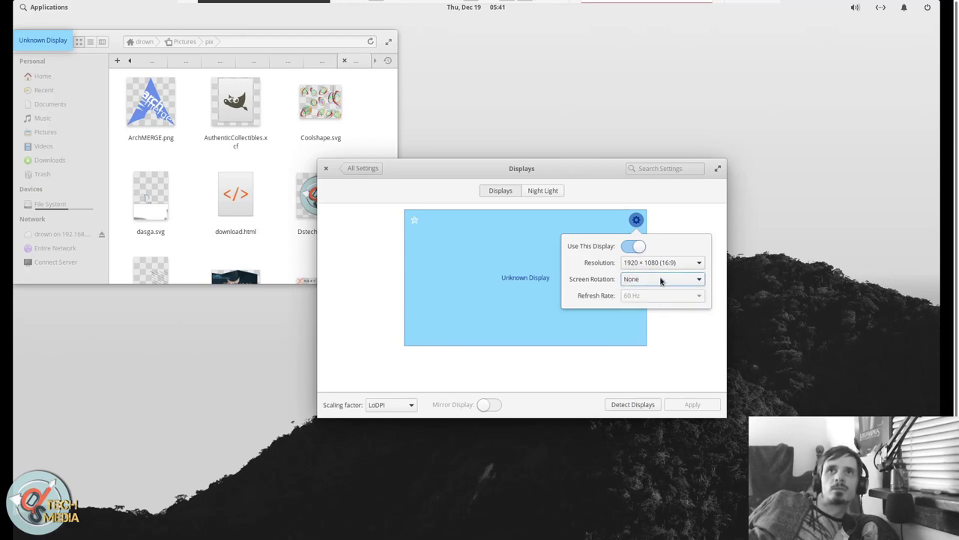
left_click(551, 191)
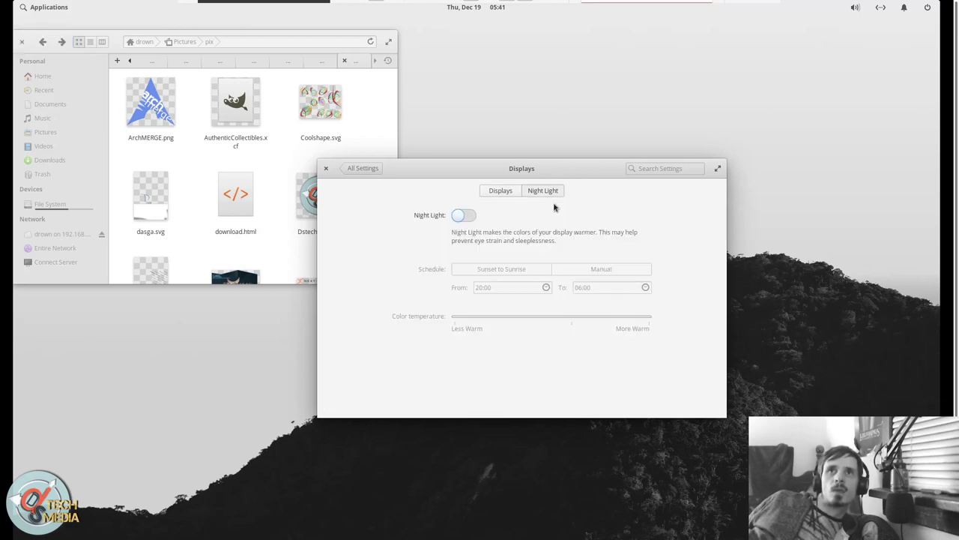
left_click(464, 217)
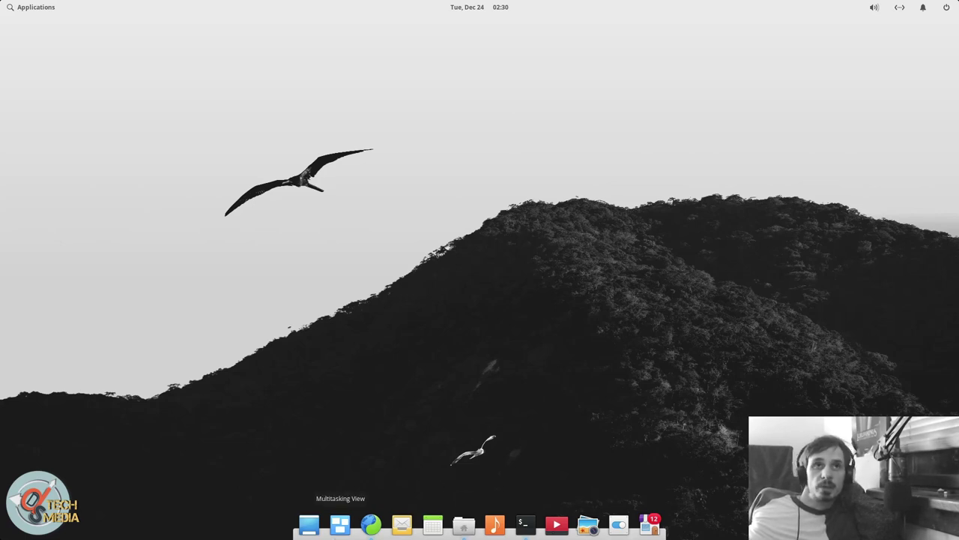
Launch the Camera app by searching for "camera", check its timer control, and close it
key("super")
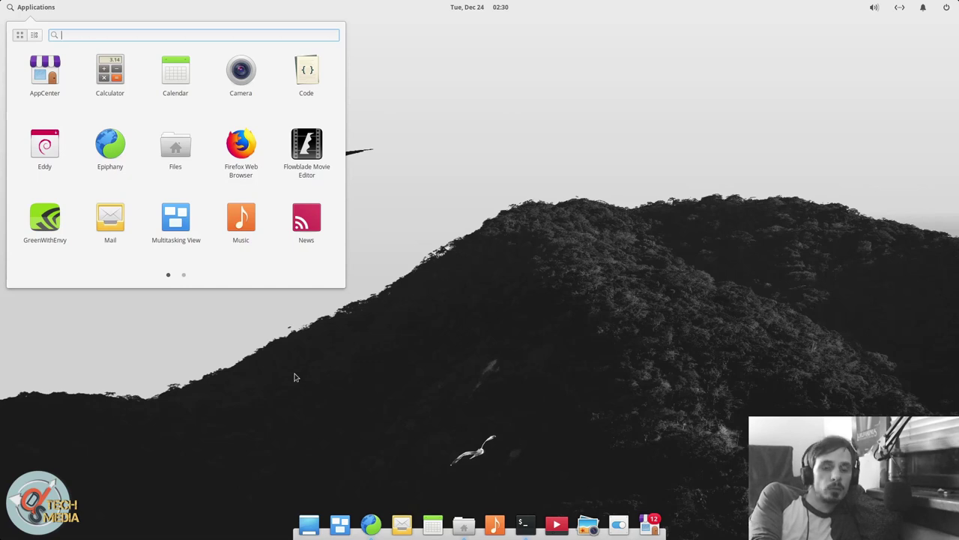
type("camera")
key("Return")
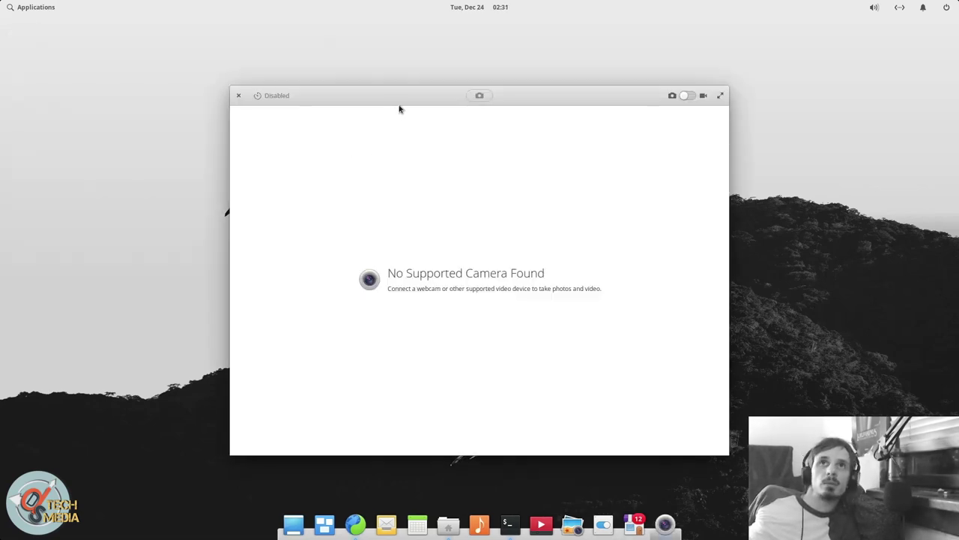
left_click(276, 101)
left_click(264, 103)
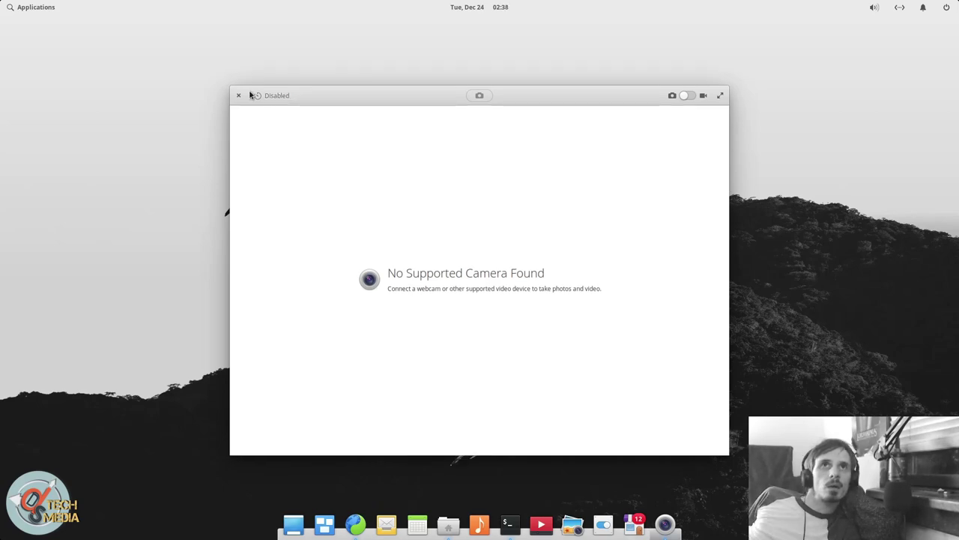
left_click(239, 98)
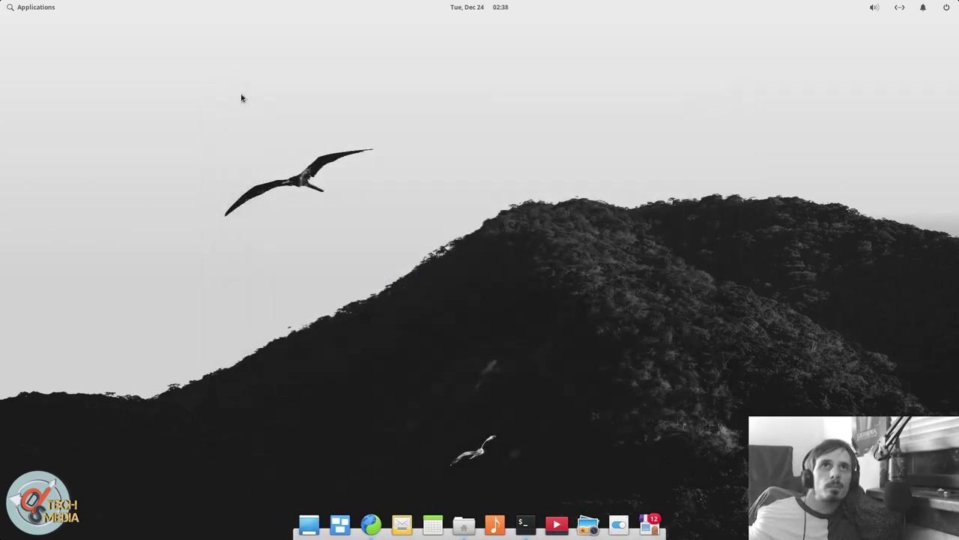
Open the Music app, view its preferences for folder location and library management, and close them
left_click(495, 524)
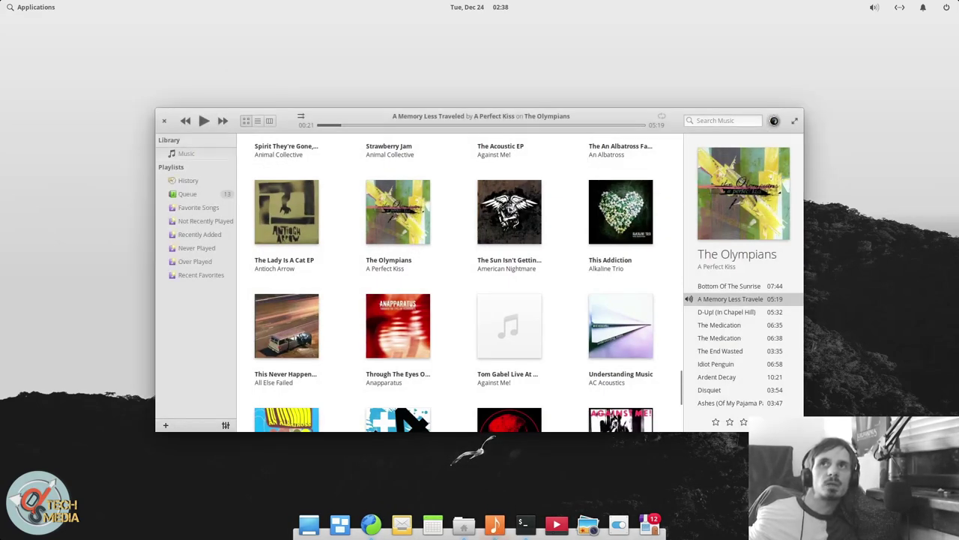
left_click(774, 120)
left_click(786, 149)
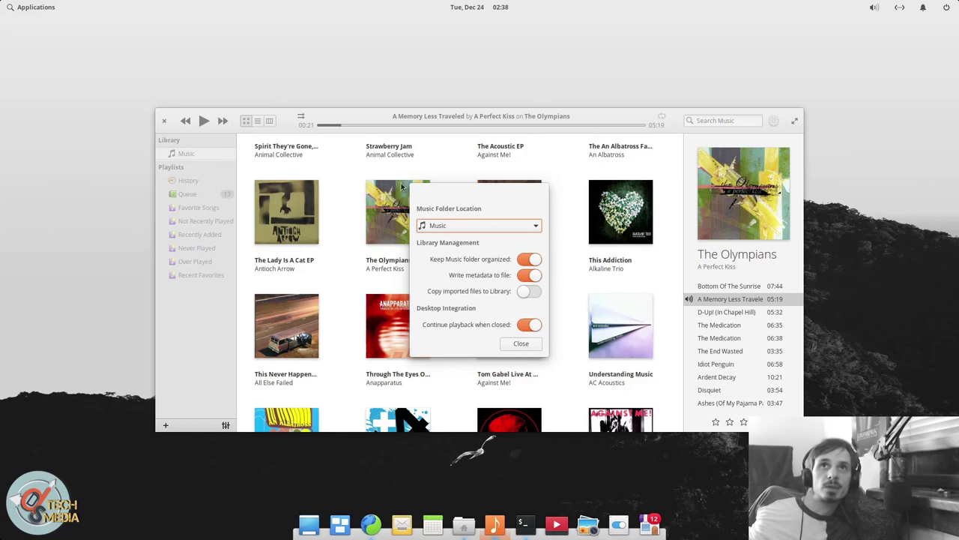
left_click(521, 343)
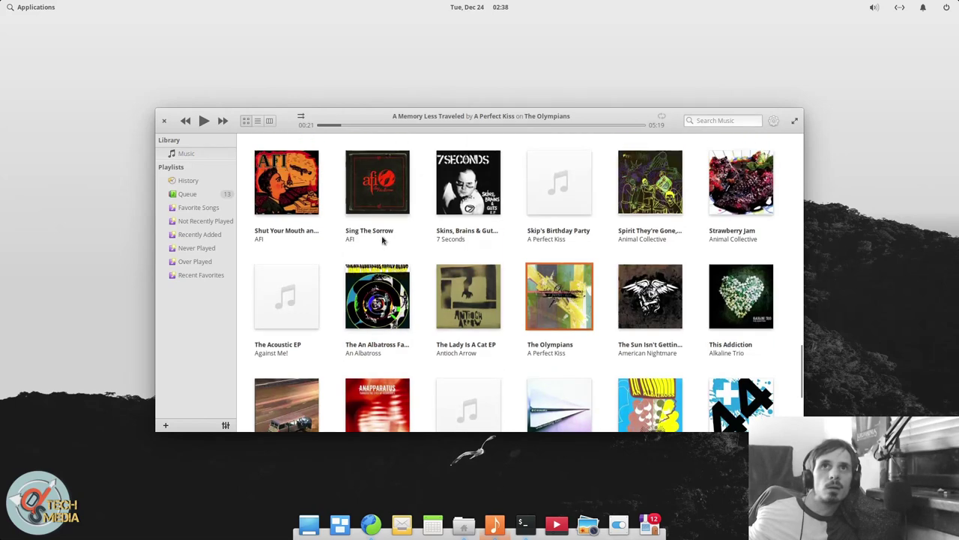
View the details of The Olympians album, compare the library's list and column views, and return to the album grid
left_click(564, 282)
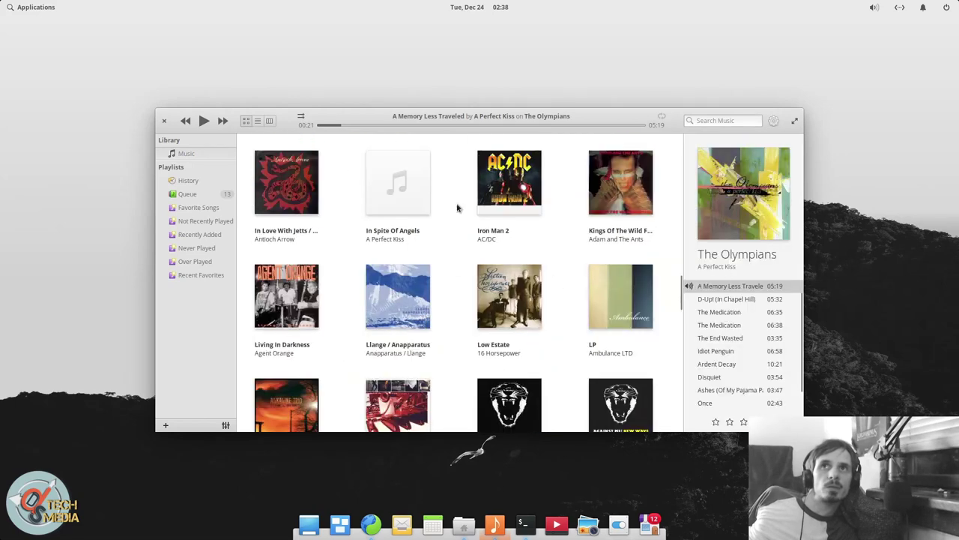
left_click(257, 121)
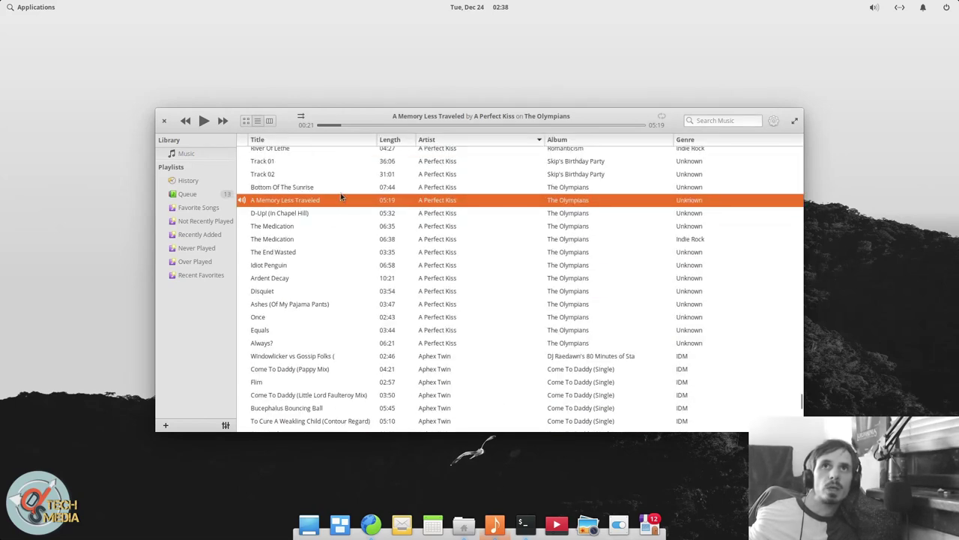
scroll(310, 295, "up", 3)
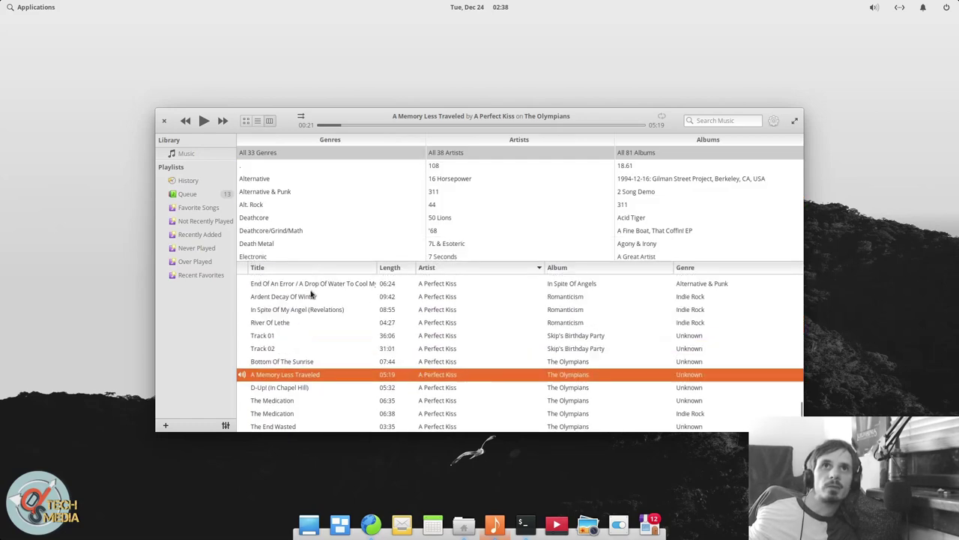
left_click(310, 296)
scroll(310, 296, "up", 2)
scroll(310, 297, "down", 3)
left_click(246, 121)
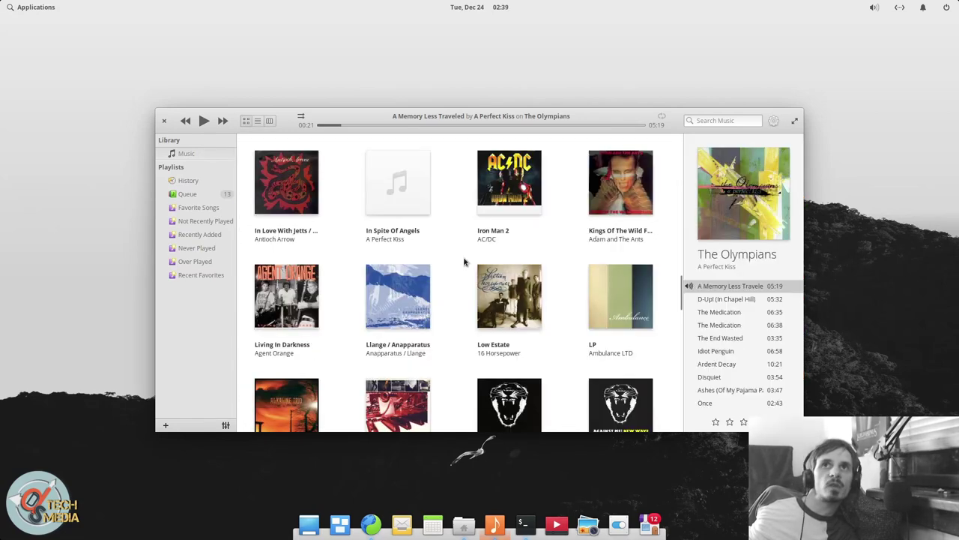
Browse the album covers in the music library's grid down to the end of the collection
scroll(463, 268, "down", 5)
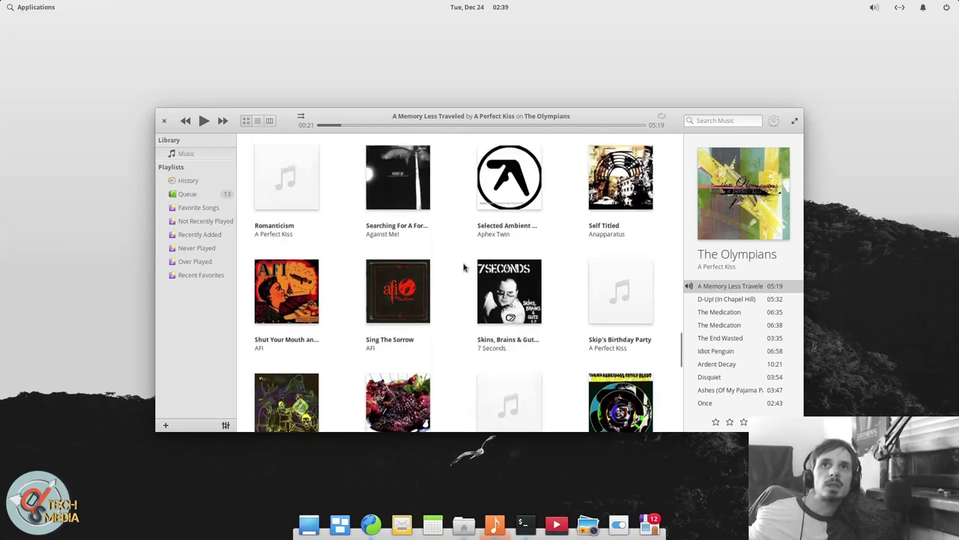
scroll(463, 268, "up", 6)
scroll(463, 268, "up", 2)
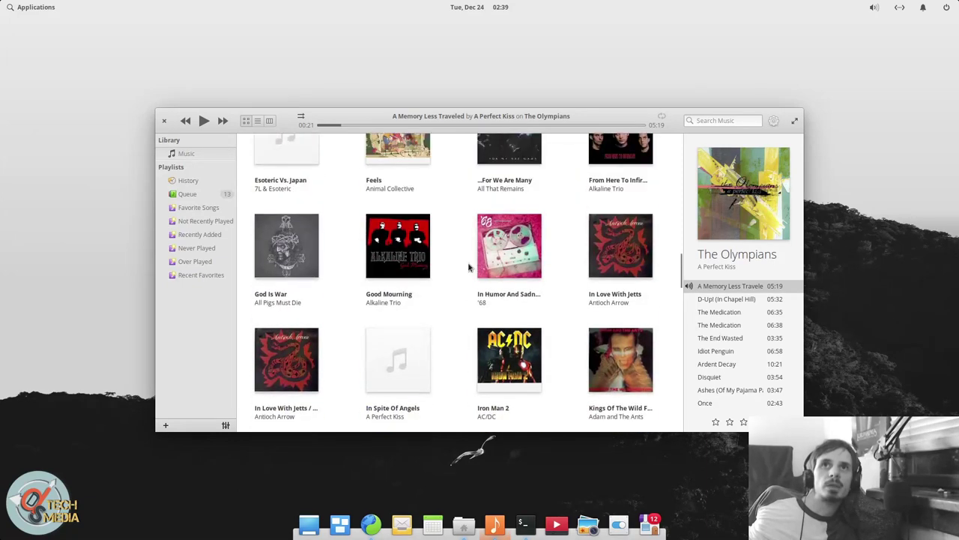
scroll(487, 265, "down", 5)
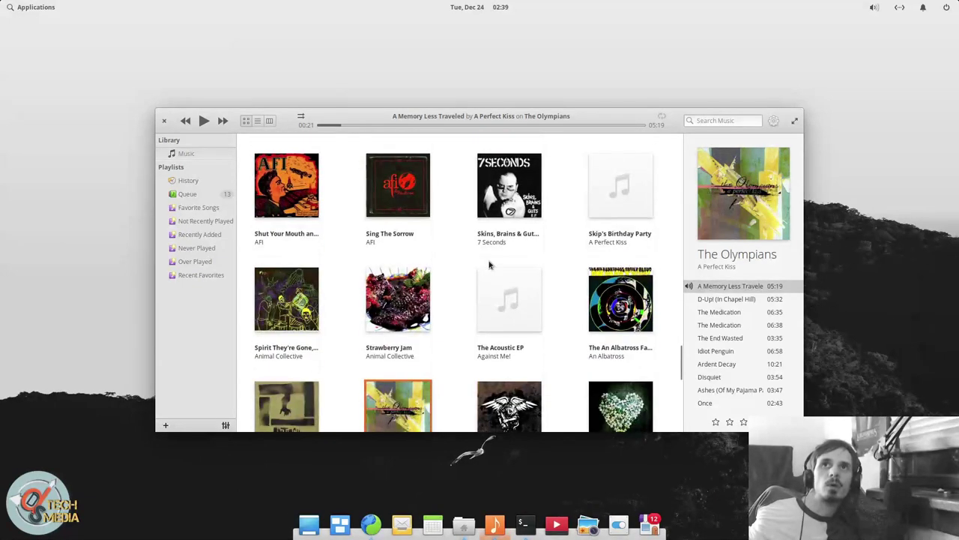
scroll(487, 267, "up", 1)
scroll(476, 277, "down", 10)
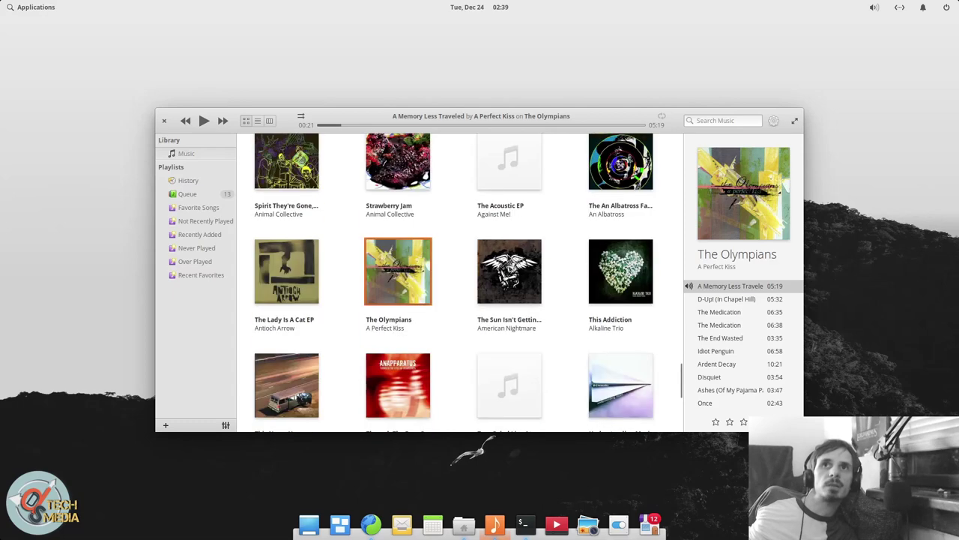
Check the available actions for the Not Recently Played playlist and open the Never Played playlist
right_click(202, 222)
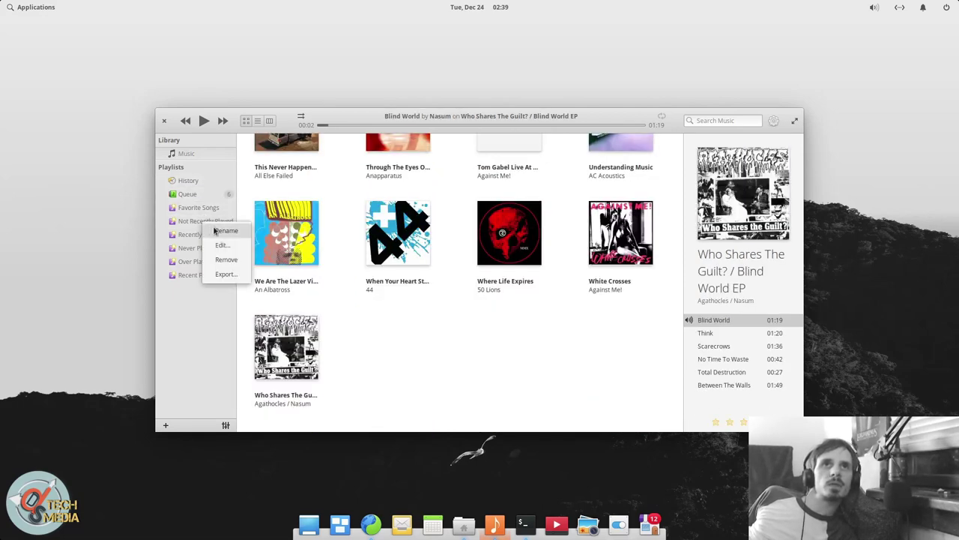
left_click(190, 301)
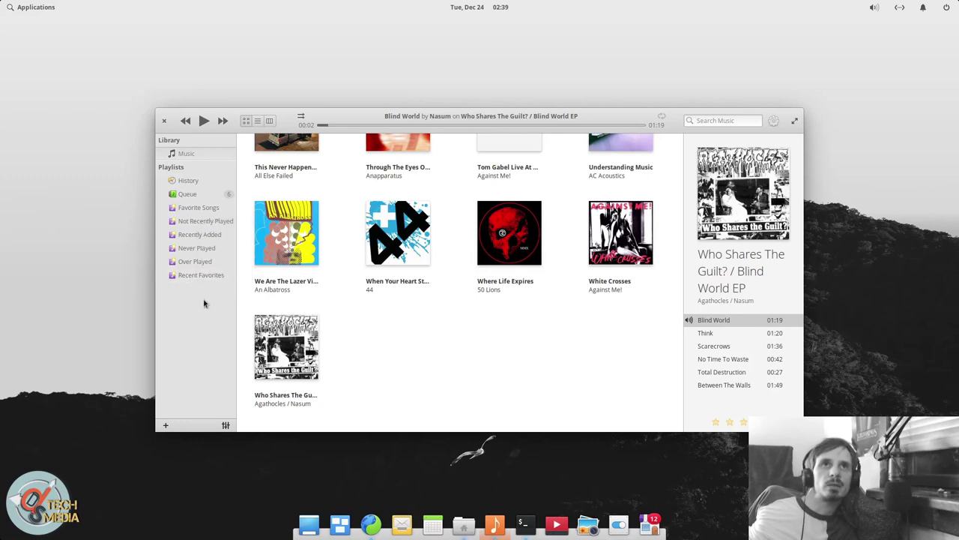
left_click(207, 248)
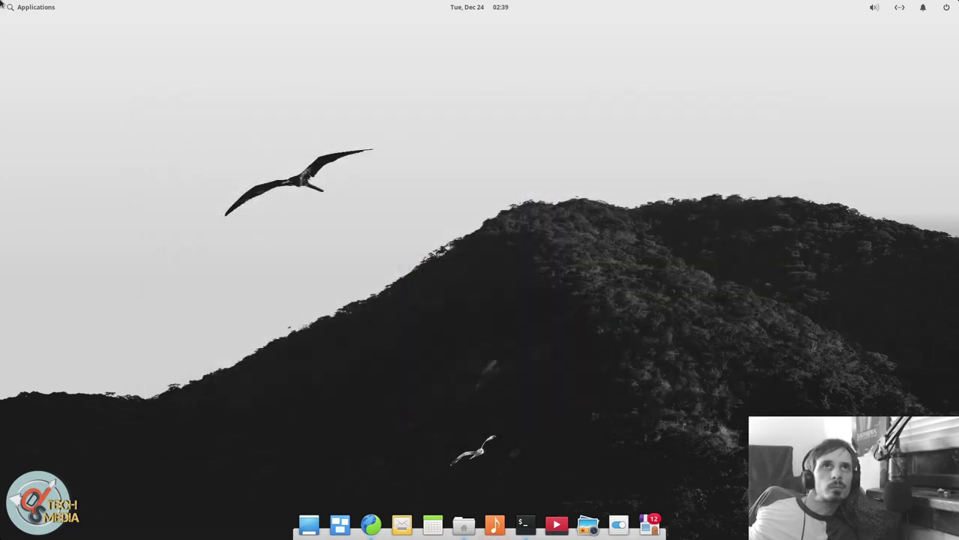
Launch the Videos app after browsing the installed applications, and reposition its window slightly
left_click(20, 9)
scroll(143, 138, "down", 1)
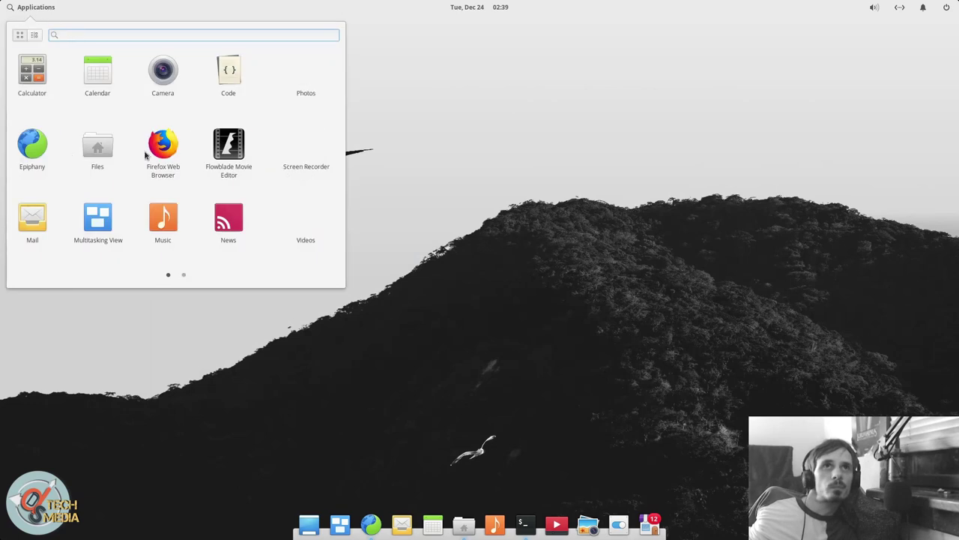
left_click(31, 226)
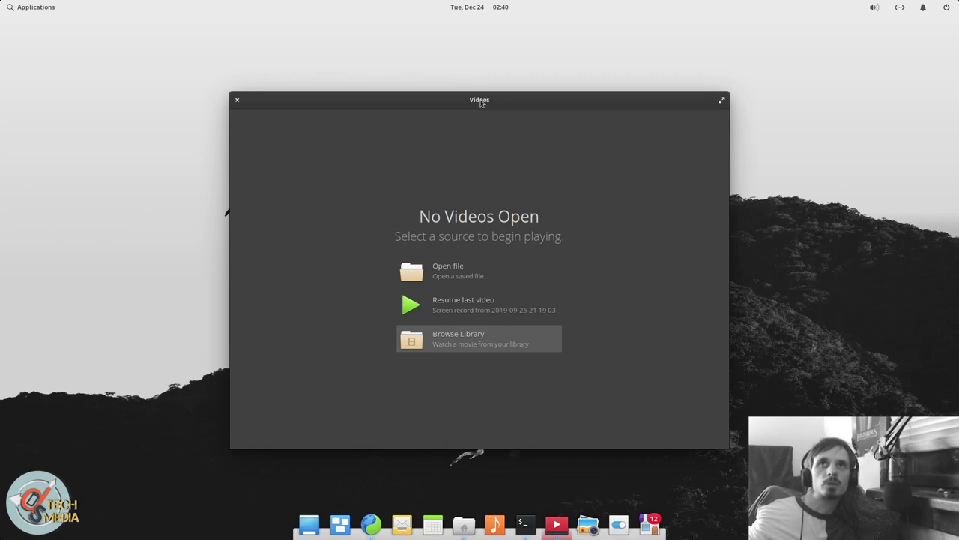
left_click_drag(481, 104, 464, 106)
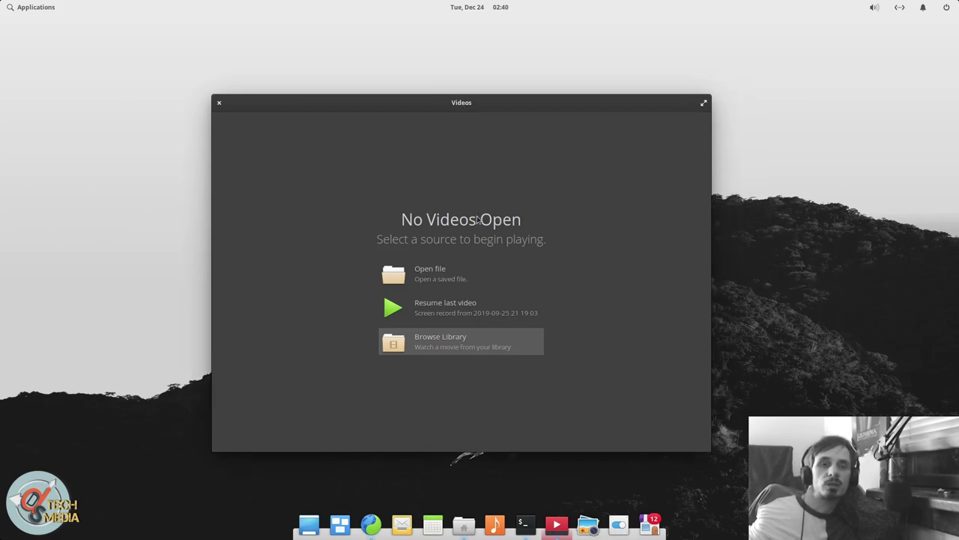
left_click(471, 316)
left_click(457, 295)
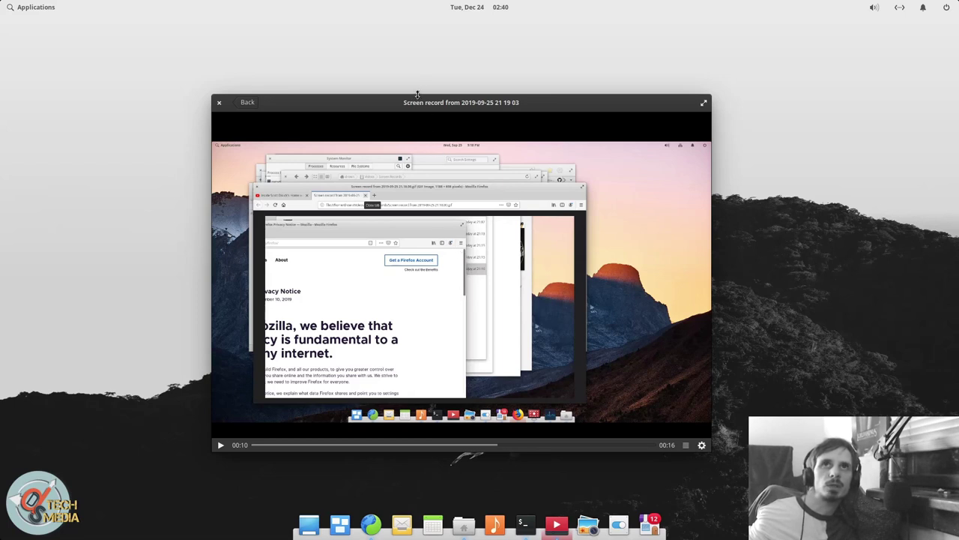
left_click_drag(418, 95, 417, 142)
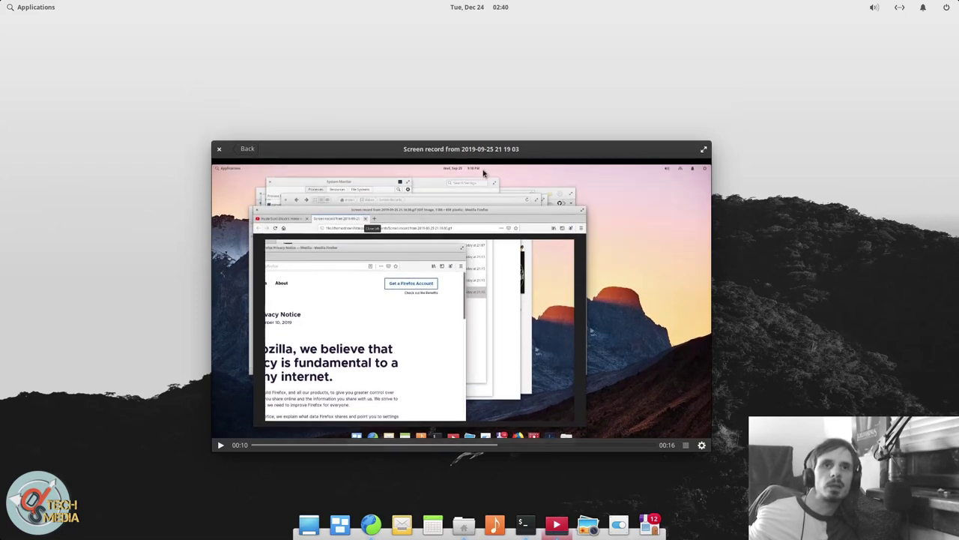
left_click(490, 334)
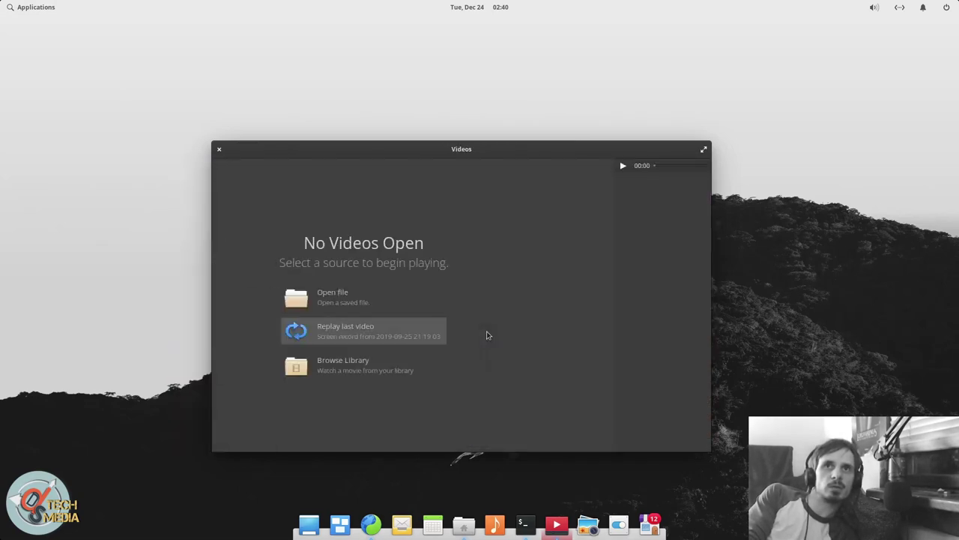
Browse the video library, check the options for the Screen Records item, and close the Videos app
left_click(439, 335)
right_click(397, 272)
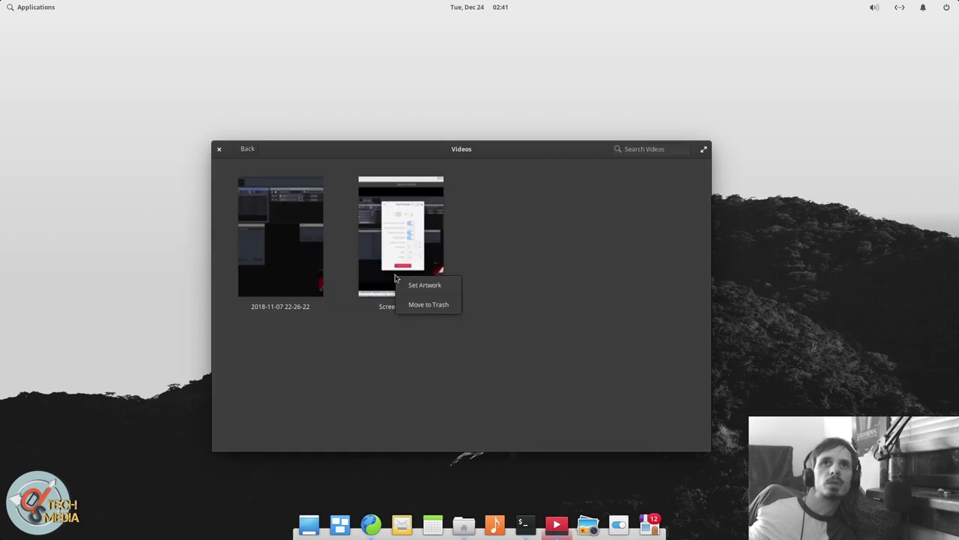
left_click(536, 285)
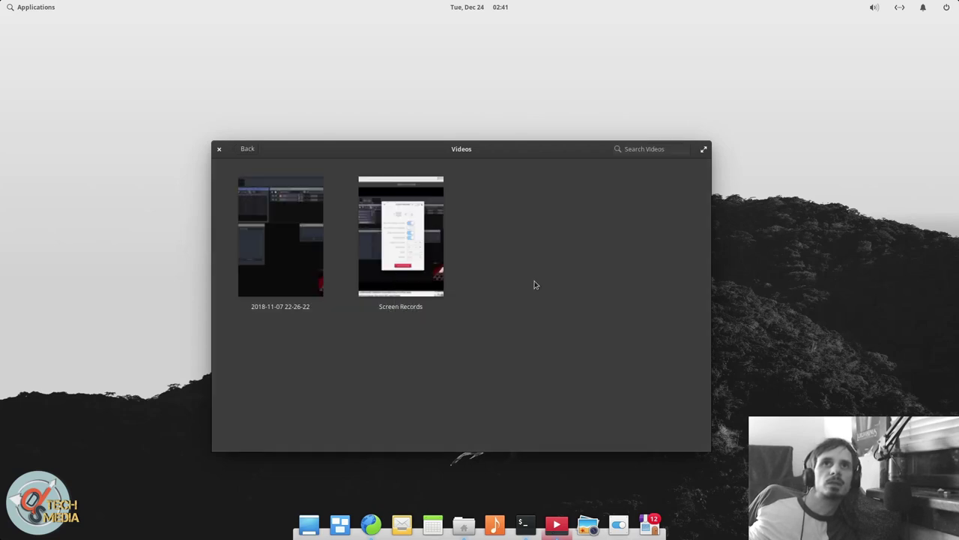
left_click(247, 150)
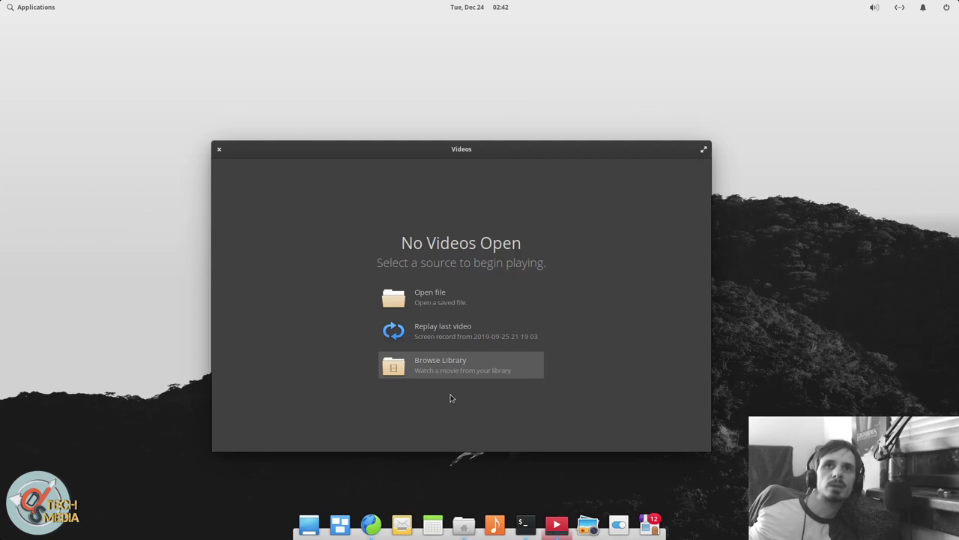
left_click(220, 151)
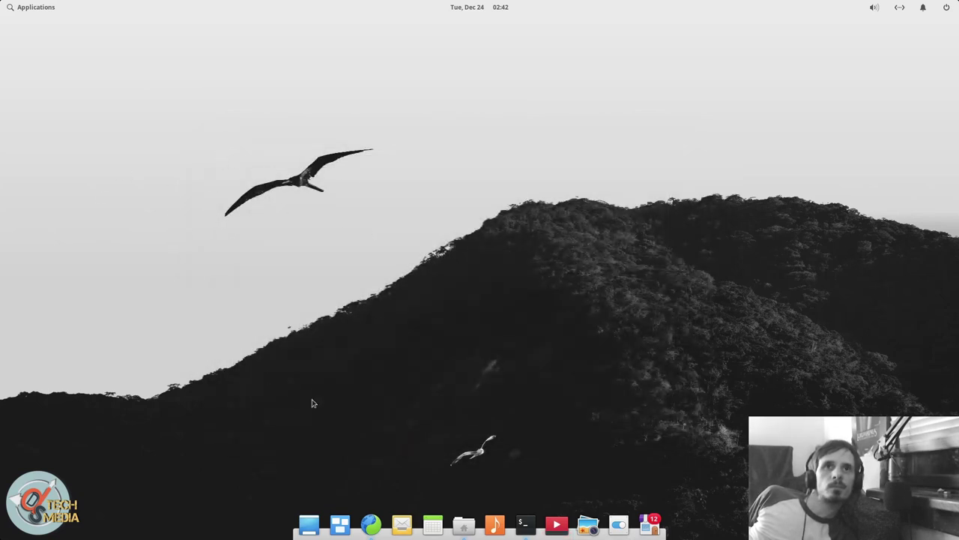
Switch to Files with the pix folder open, enlarge its window, and turn on Show Hidden Files
left_click(464, 524)
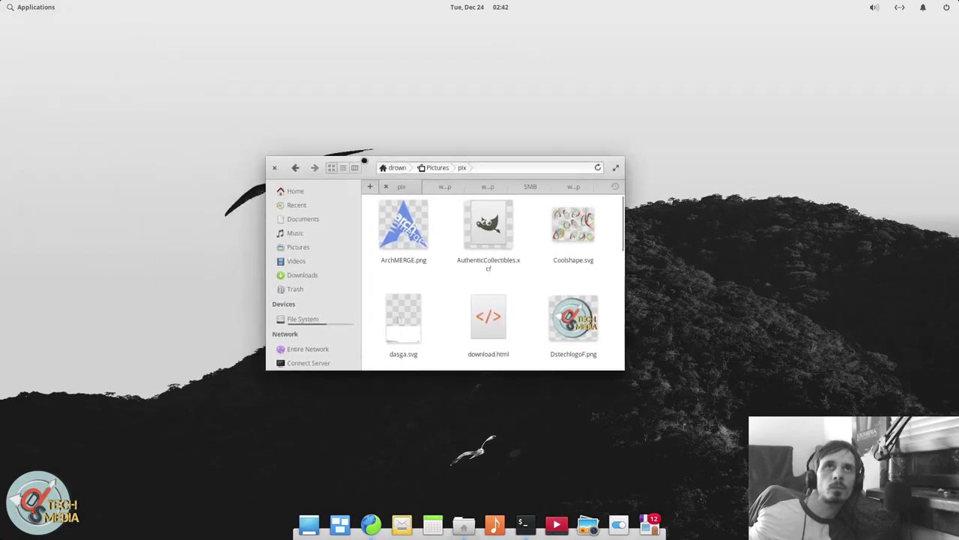
left_click_drag(724, 463, 761, 453)
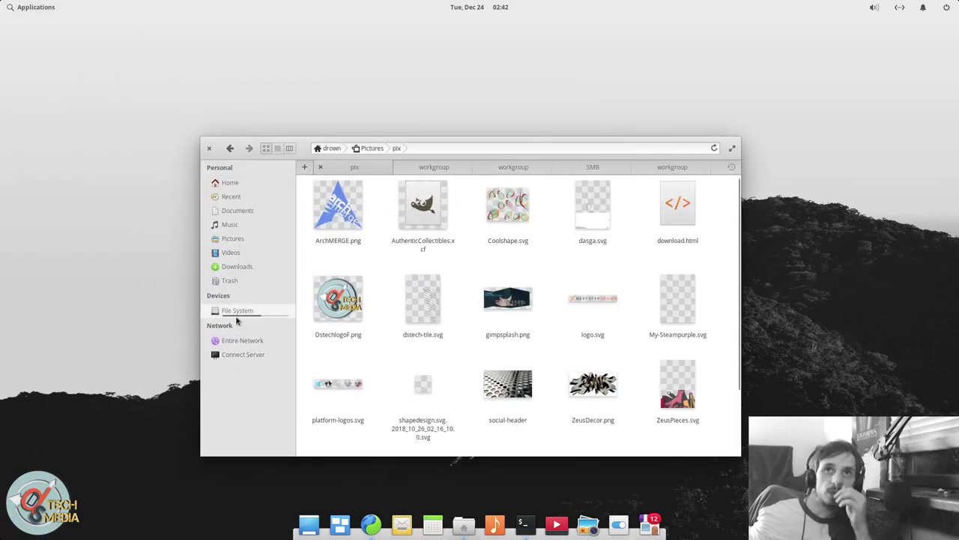
right_click(465, 273)
left_click(524, 358)
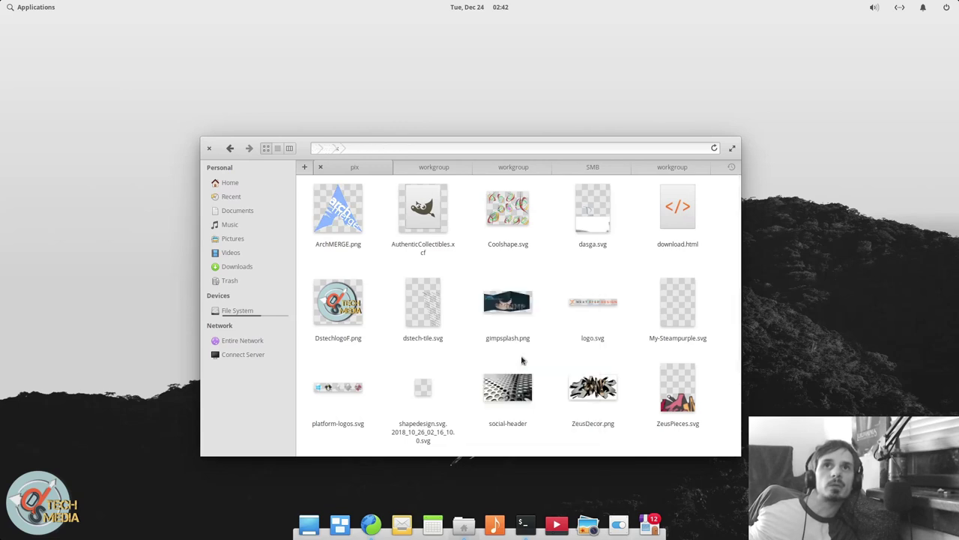
Try Hide Local Thumbnails in the pix folder and turn the option back off
right_click(455, 287)
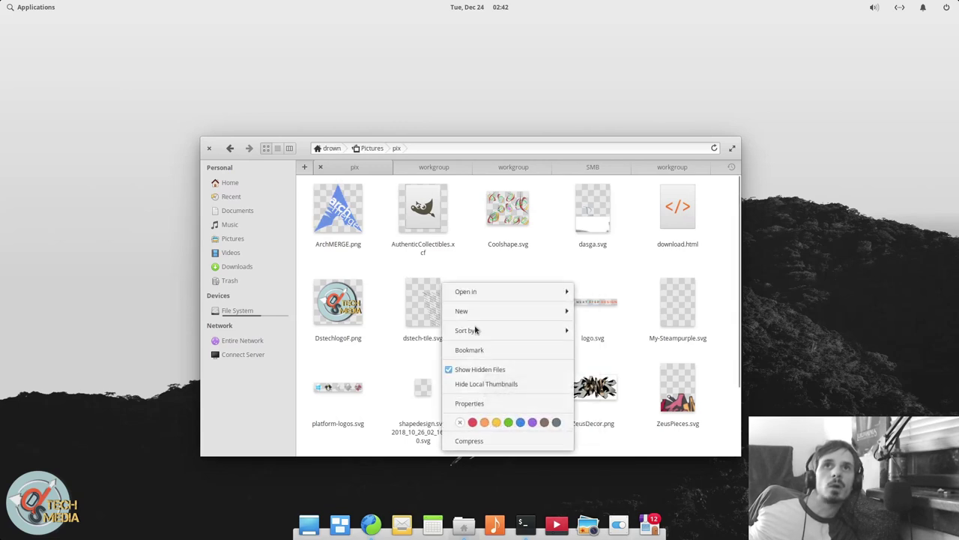
left_click(492, 385)
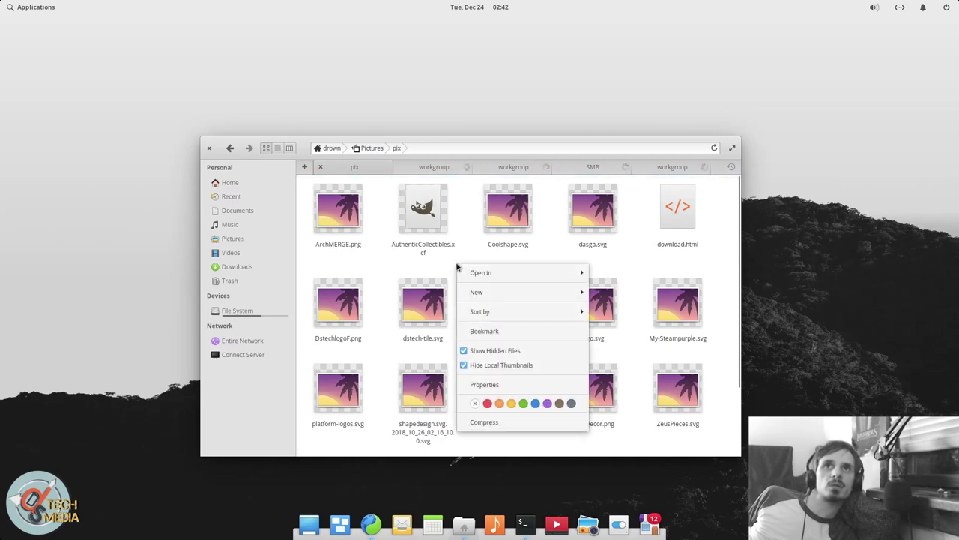
right_click(456, 264)
left_click(501, 364)
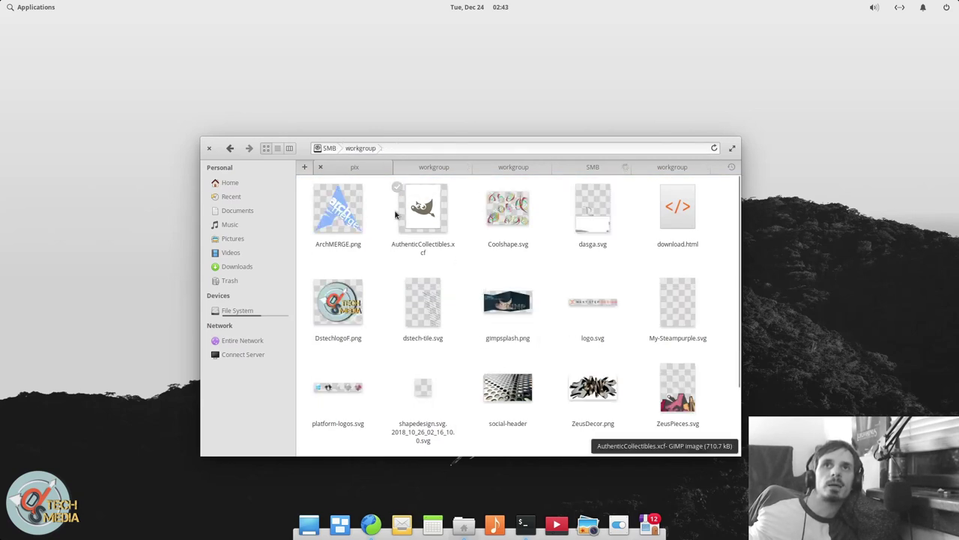
Select several image files in the pix folder one after another to inspect them, and clear the selection
left_click(581, 214)
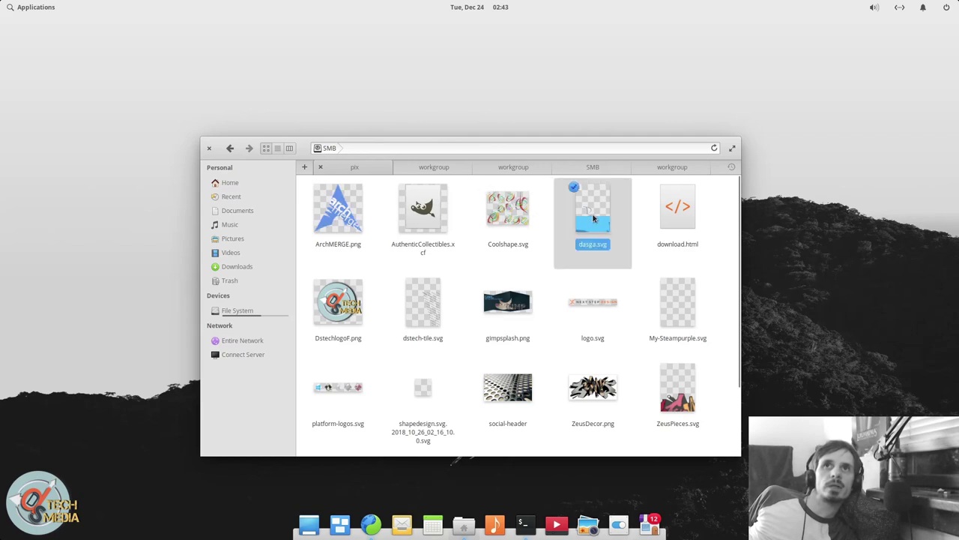
left_click(689, 228)
key("Down")
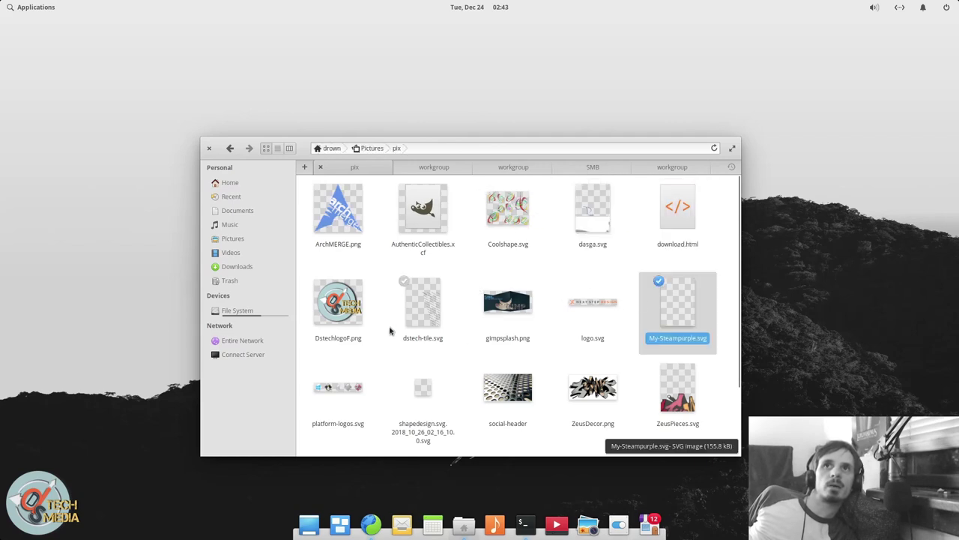
key("Escape")
left_click(371, 313)
left_click(441, 309)
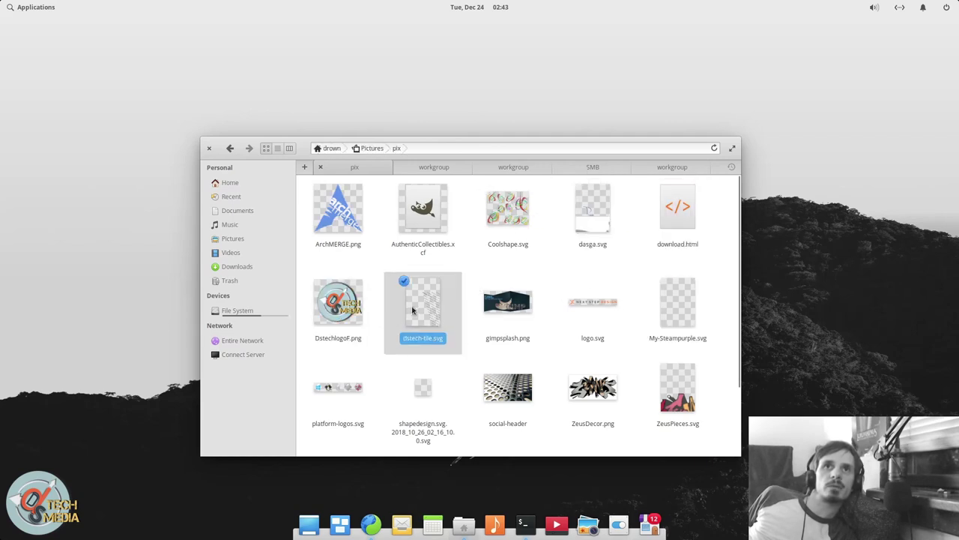
left_click(504, 306)
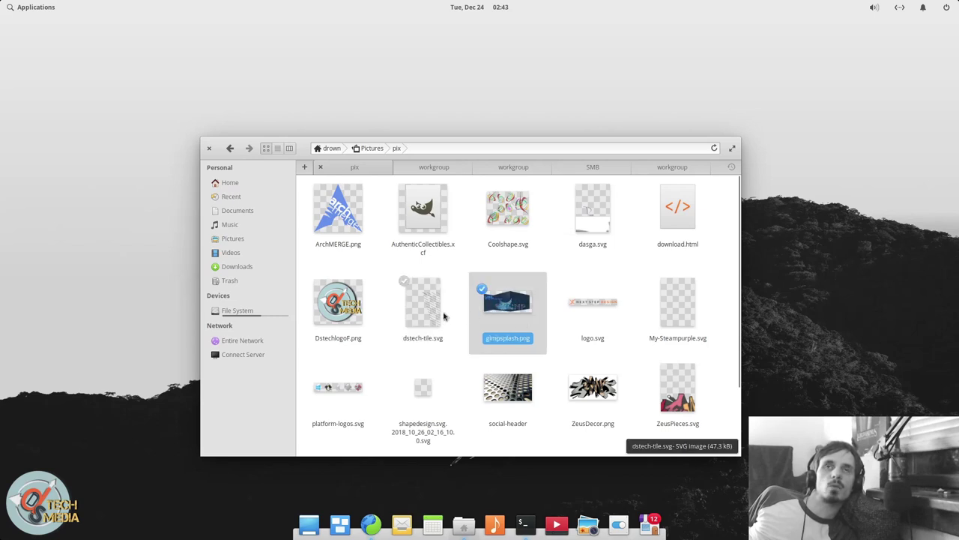
left_click(453, 360)
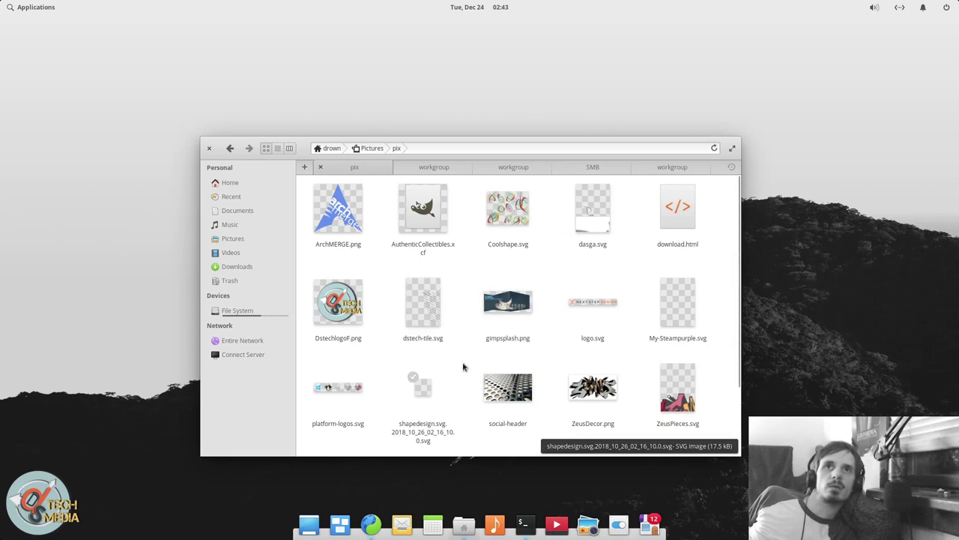
Search the pix folder for "arch" and select ArchMERGE.png from the matches
left_click(458, 148)
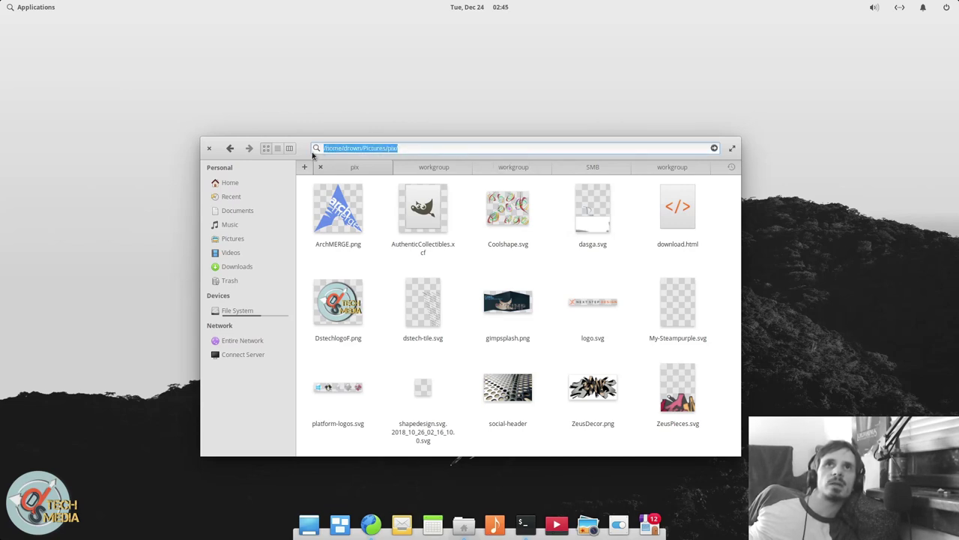
type("arch")
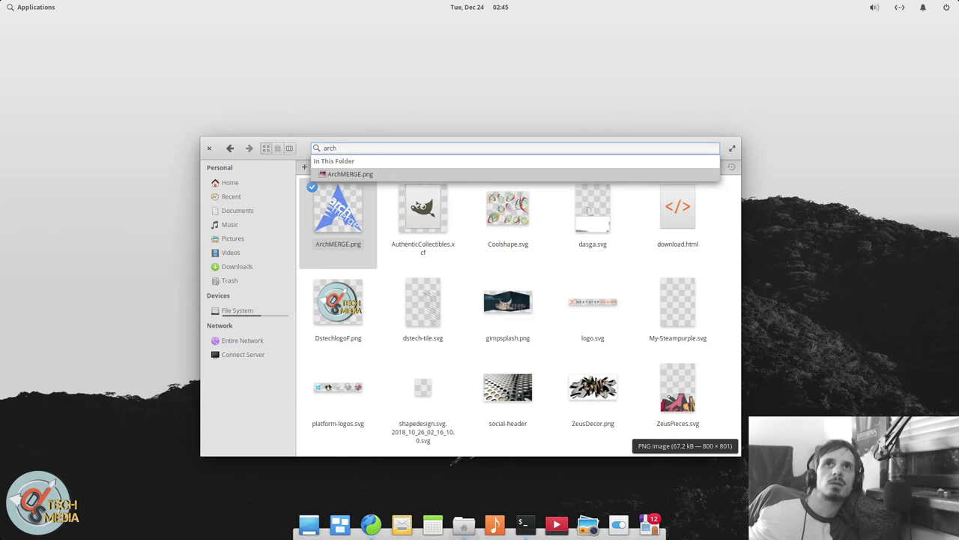
key("Return")
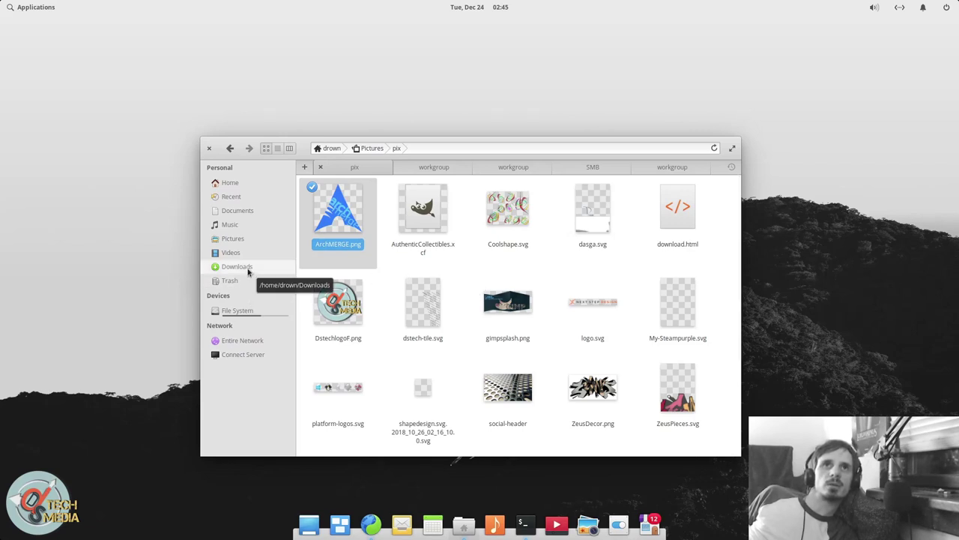
Open the keyboard shortcut settings from the shortcuts overview, start editing the Minimize window shortcut, and close the settings
right_click(456, 269)
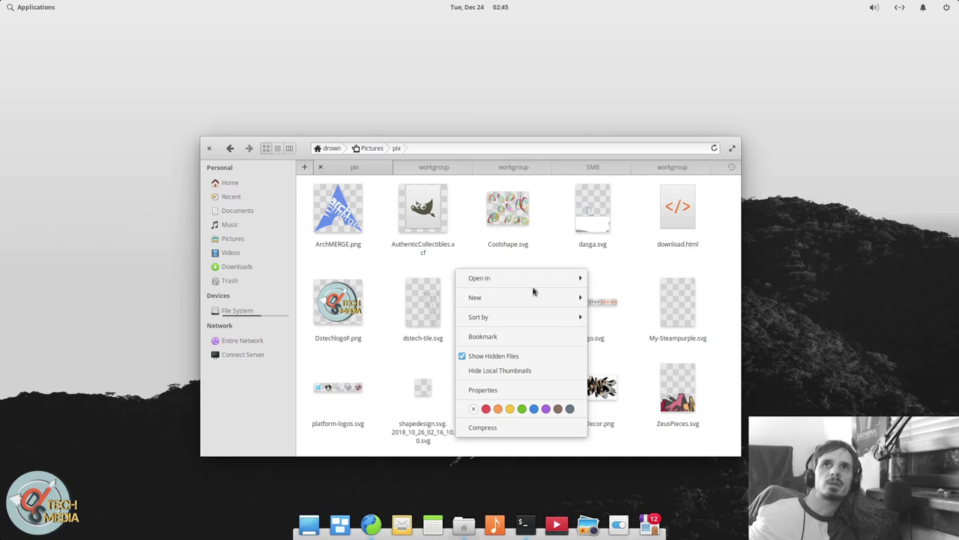
mouse_move(533, 297)
key("super")
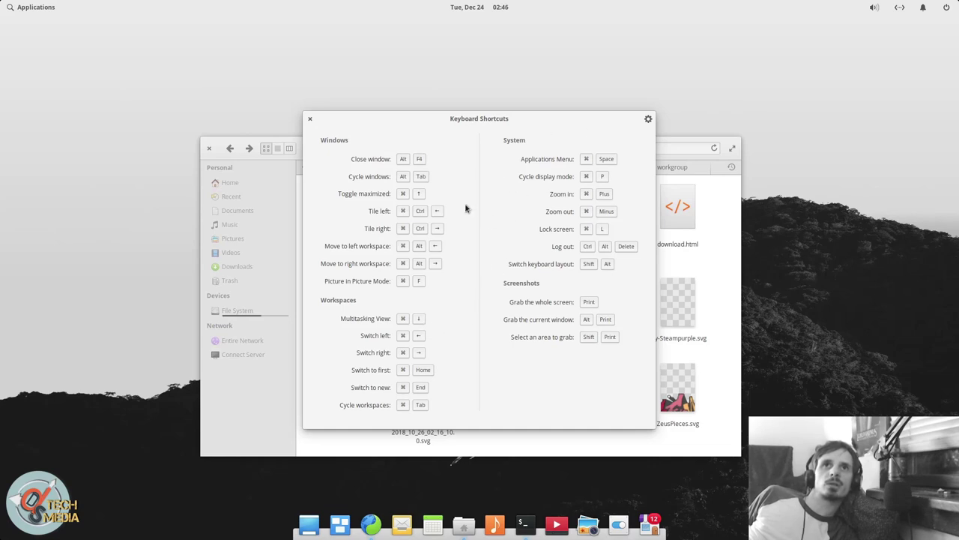
left_click(648, 120)
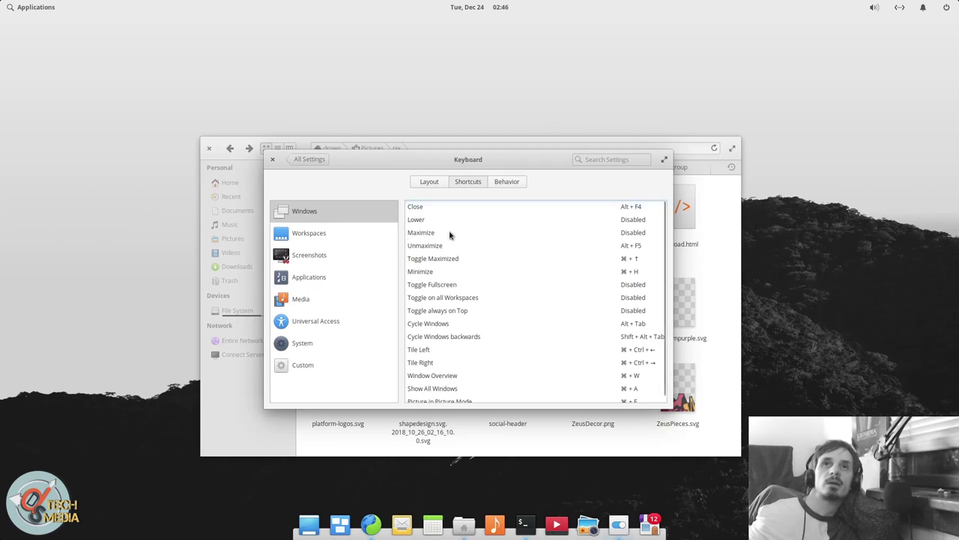
scroll(443, 248, "down", 1)
left_click(525, 267)
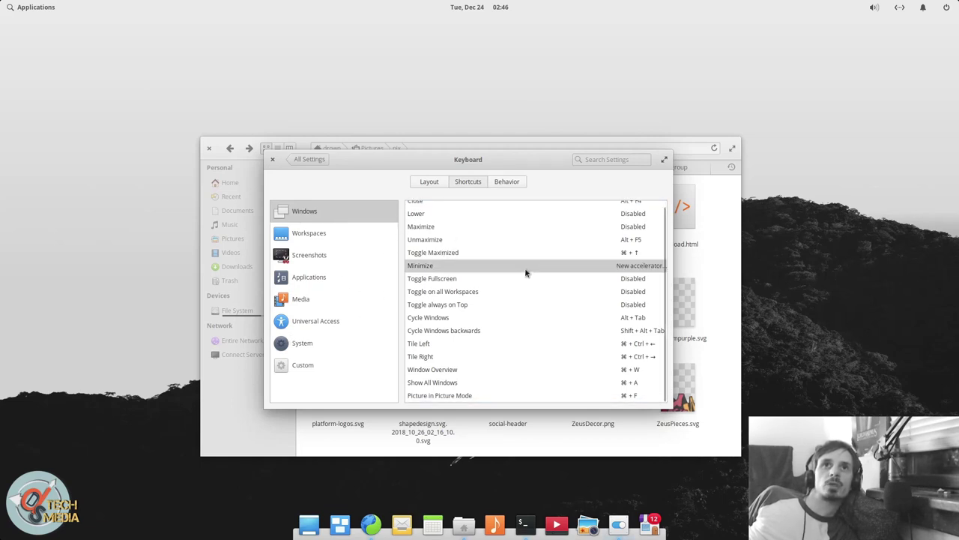
left_click(272, 160)
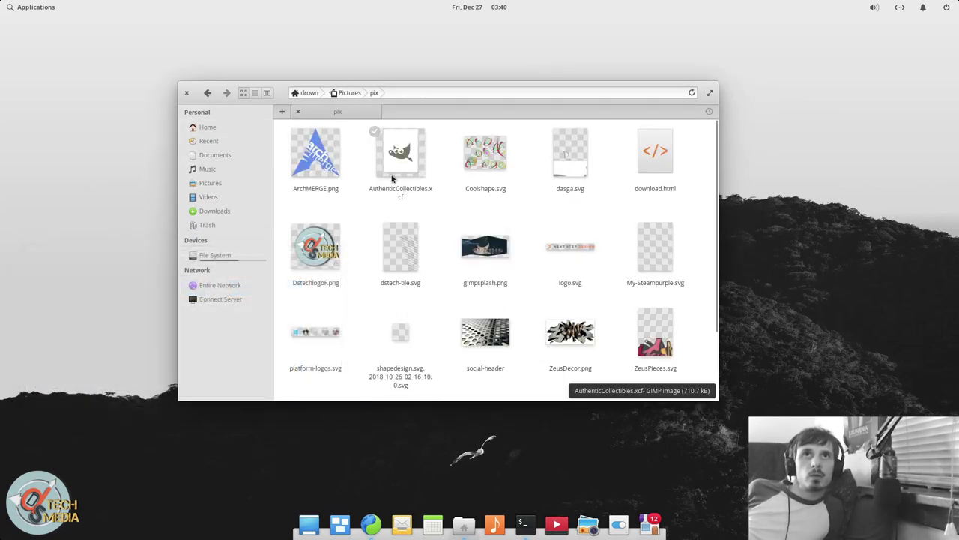
In the home folder, color-tag the Public folder red, the Videos folder yellow, and the gits folder gray
left_click(207, 127)
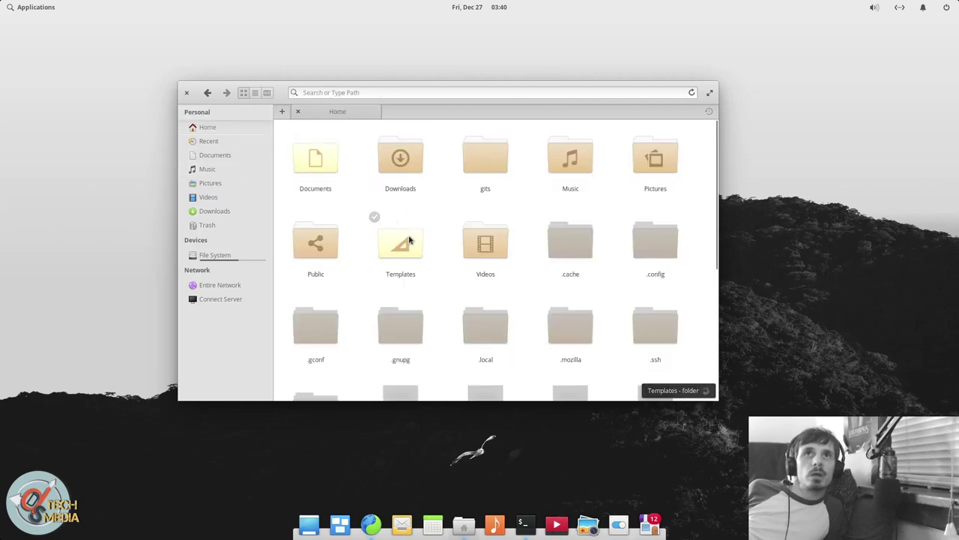
right_click(321, 250)
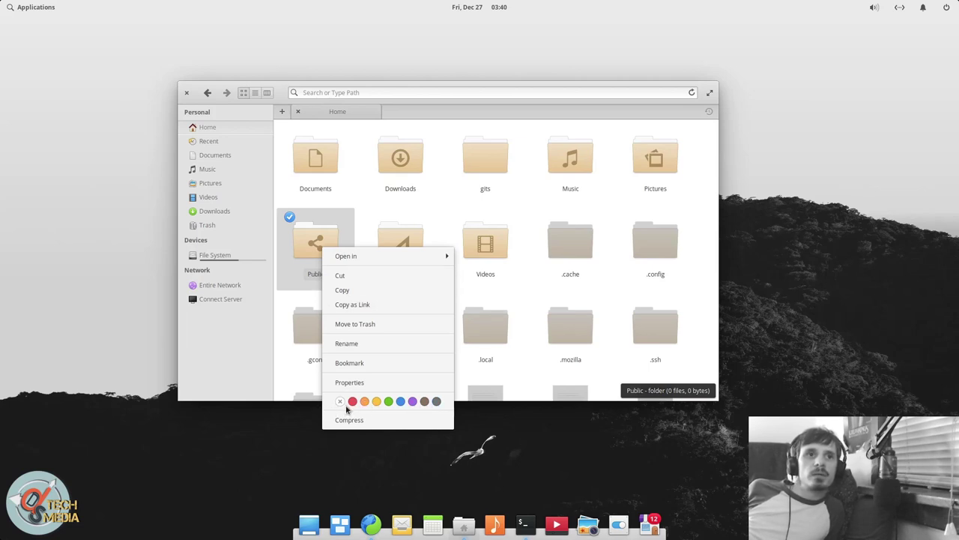
left_click(353, 401)
right_click(483, 248)
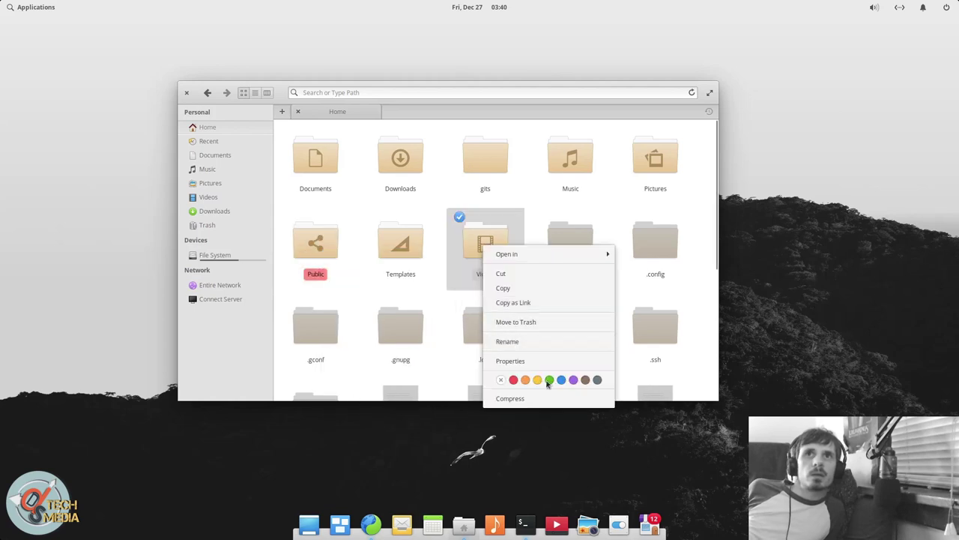
left_click(538, 380)
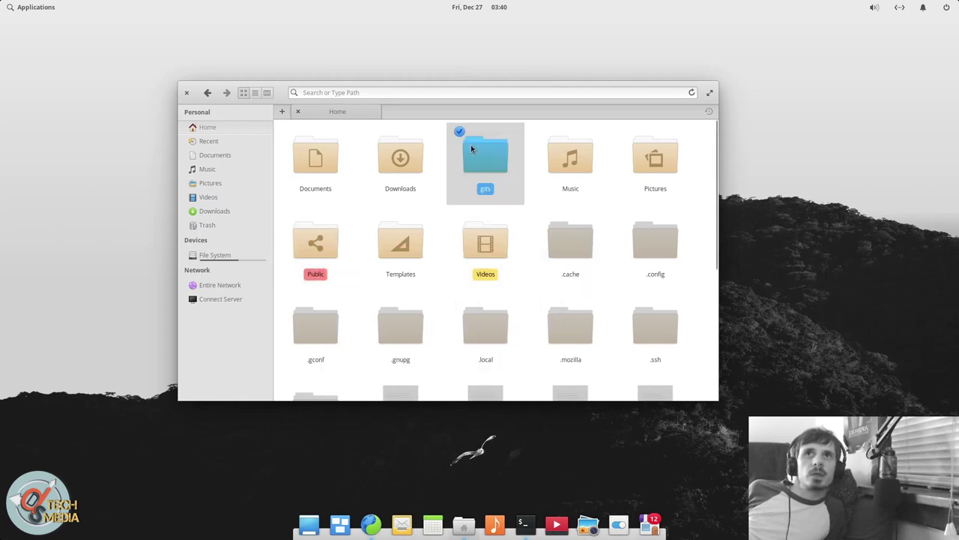
left_click(480, 158)
right_click(472, 149)
left_click(584, 300)
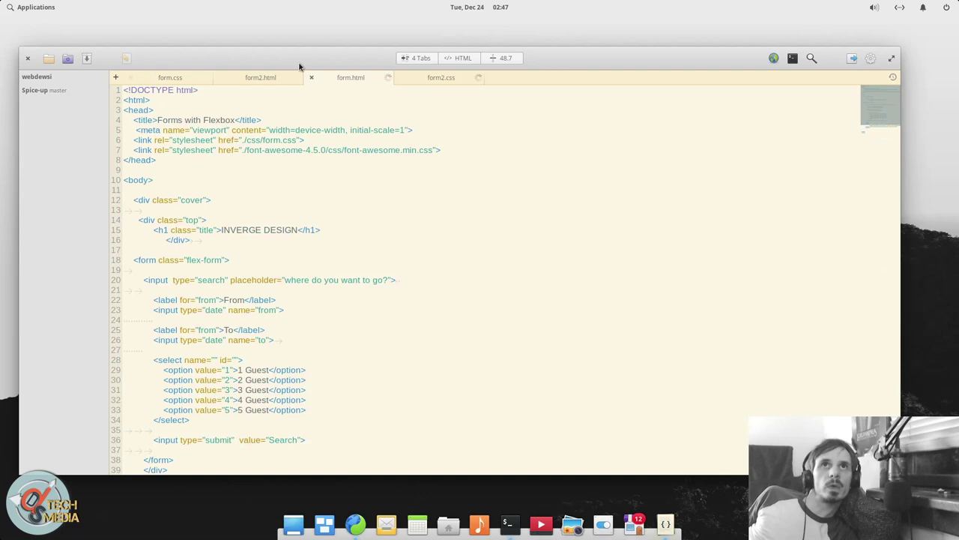
Reposition the Code window, expand the Spice-up project folder, and view its folder options without choosing any
left_click_drag(299, 67, 314, 94)
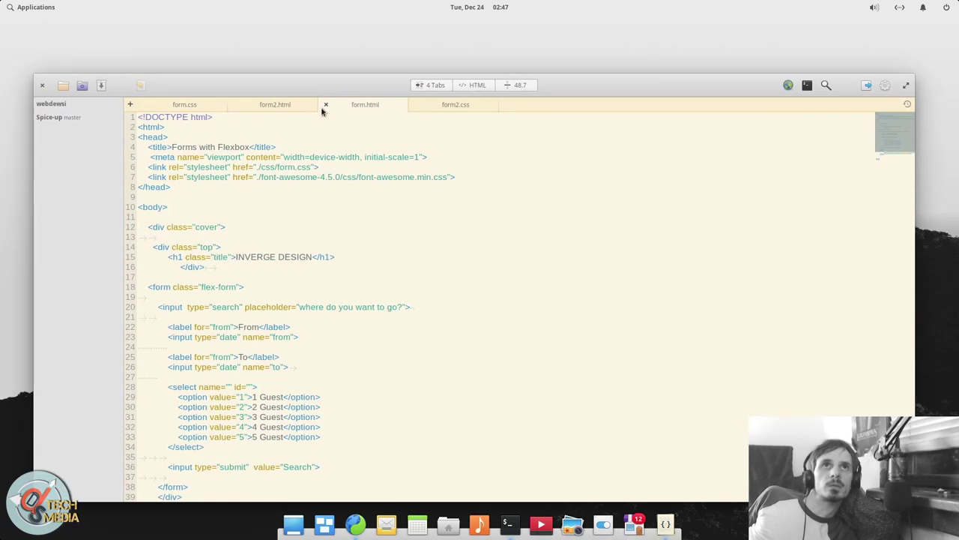
left_click(375, 166)
left_click(69, 120)
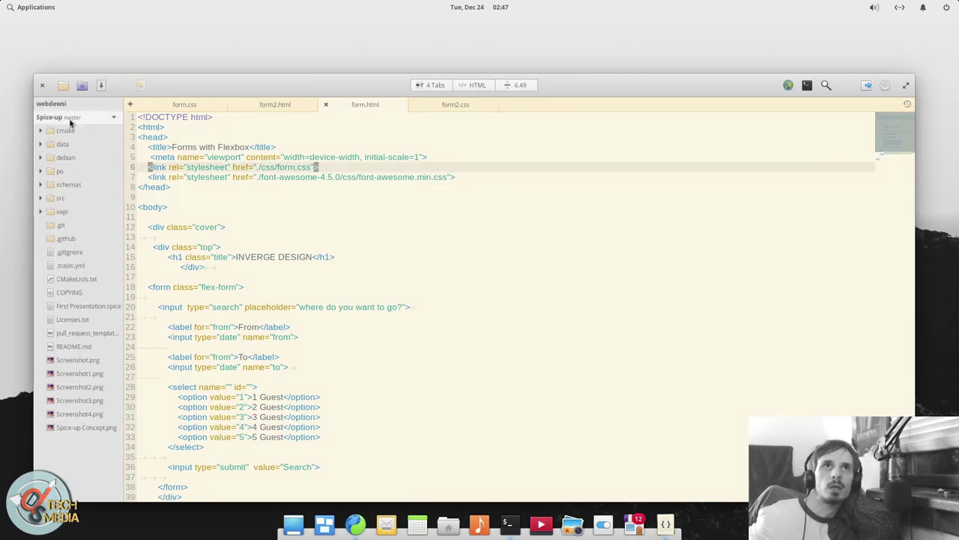
right_click(72, 122)
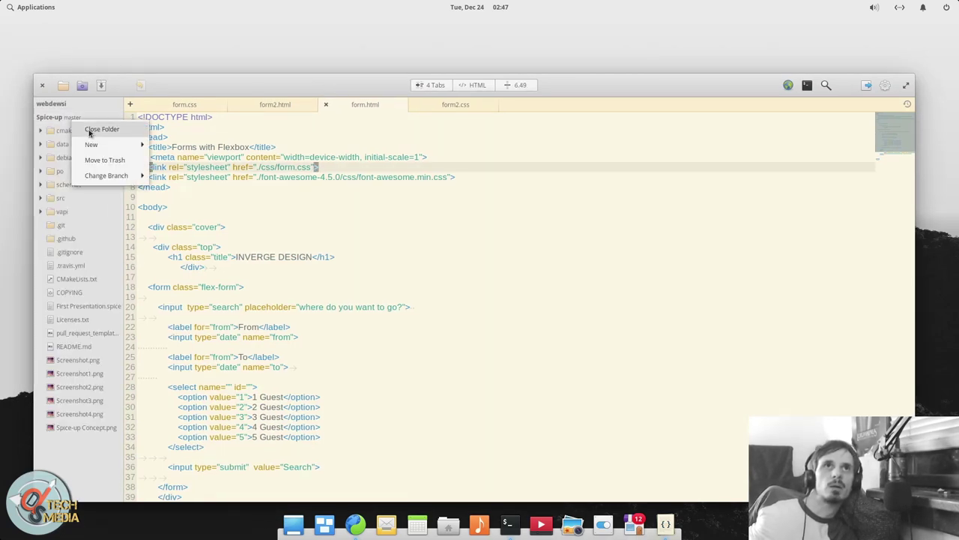
left_click(73, 297)
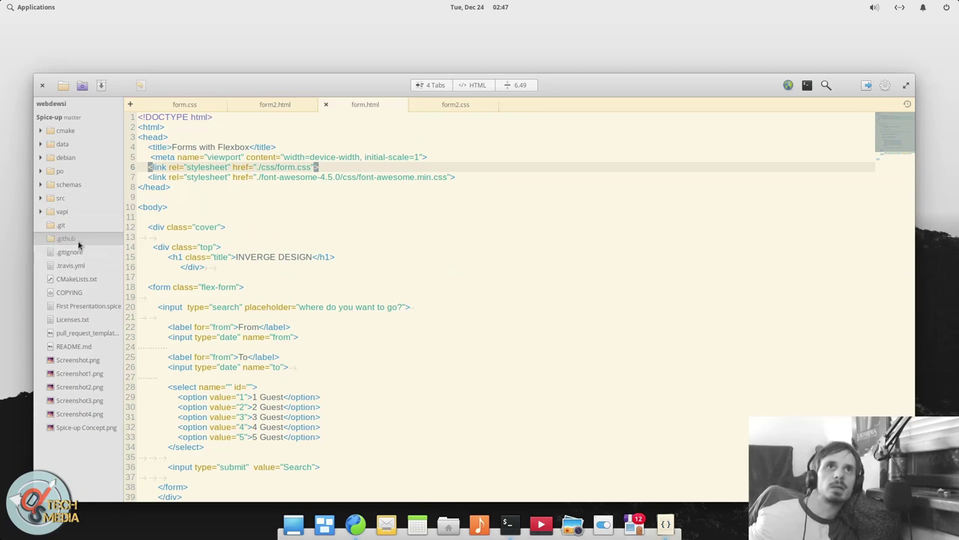
right_click(74, 121)
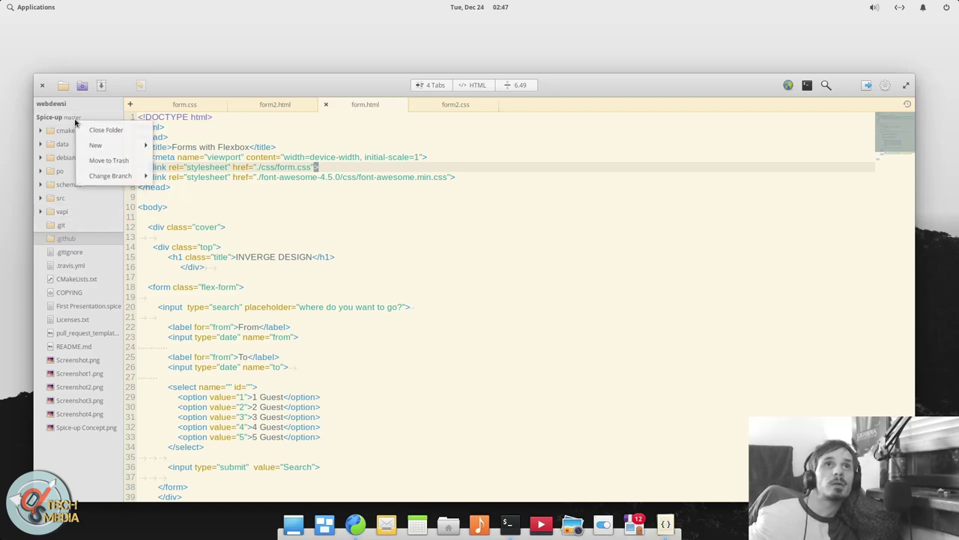
left_click(112, 188)
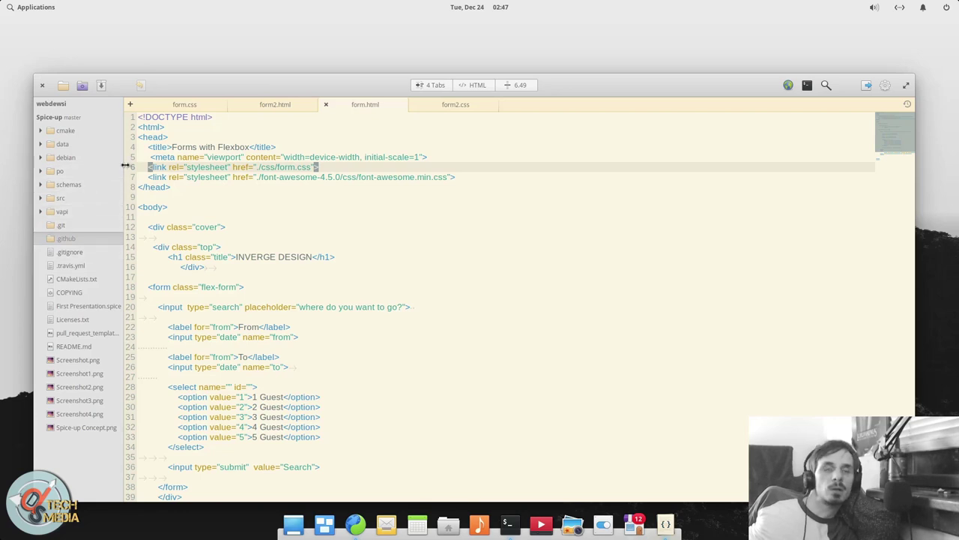
Show the browser preview of form.html beside the code and widen it until the full search form fits
left_click(247, 216)
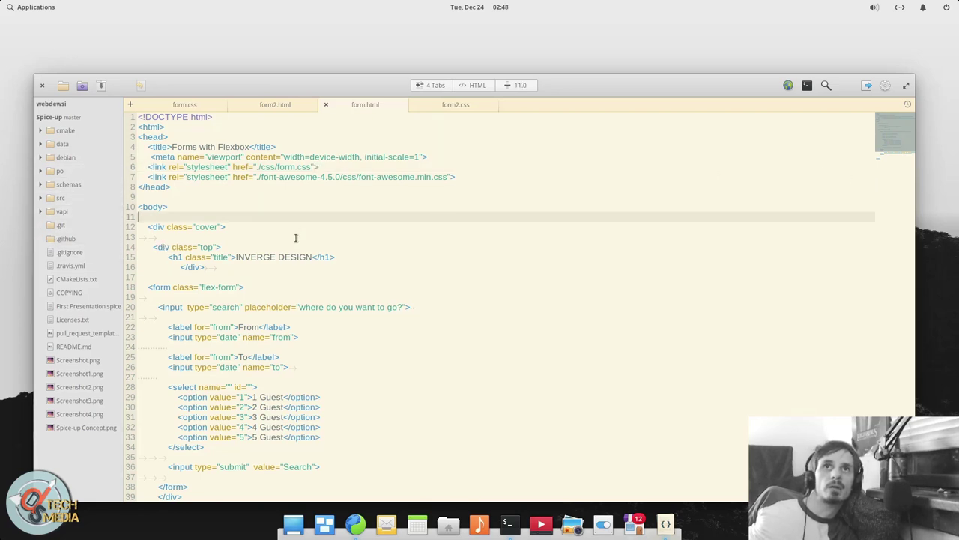
left_click(787, 85)
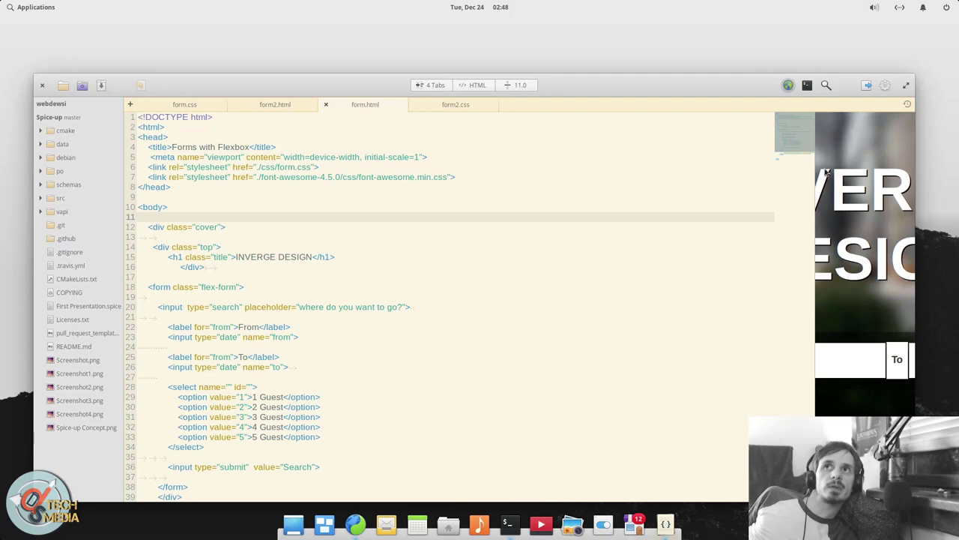
left_click_drag(827, 172, 544, 192)
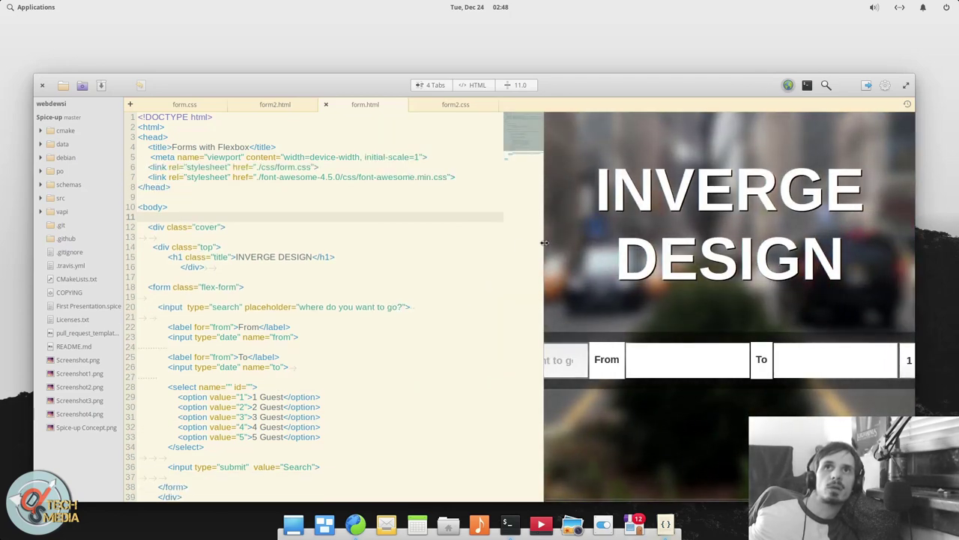
left_click_drag(545, 242, 363, 244)
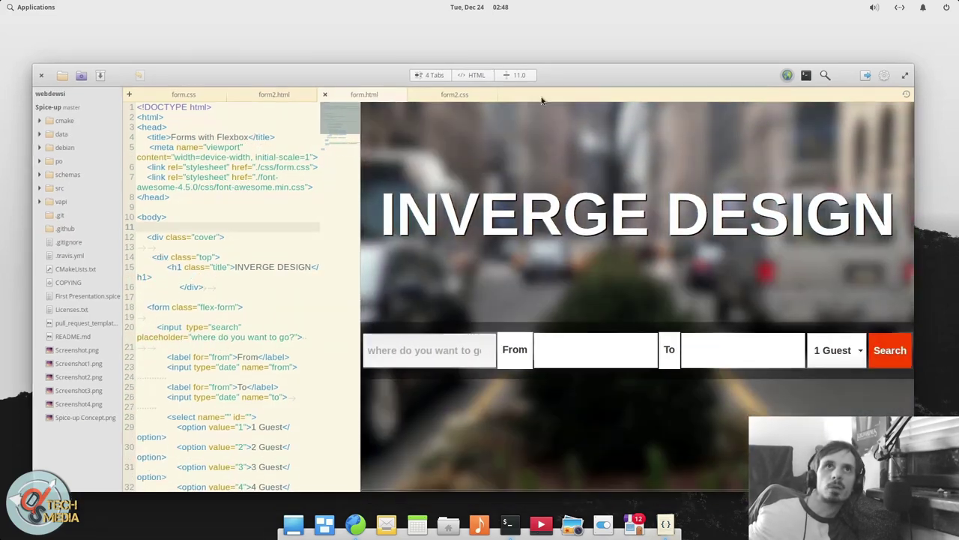
triple_click(426, 238)
left_click(461, 173)
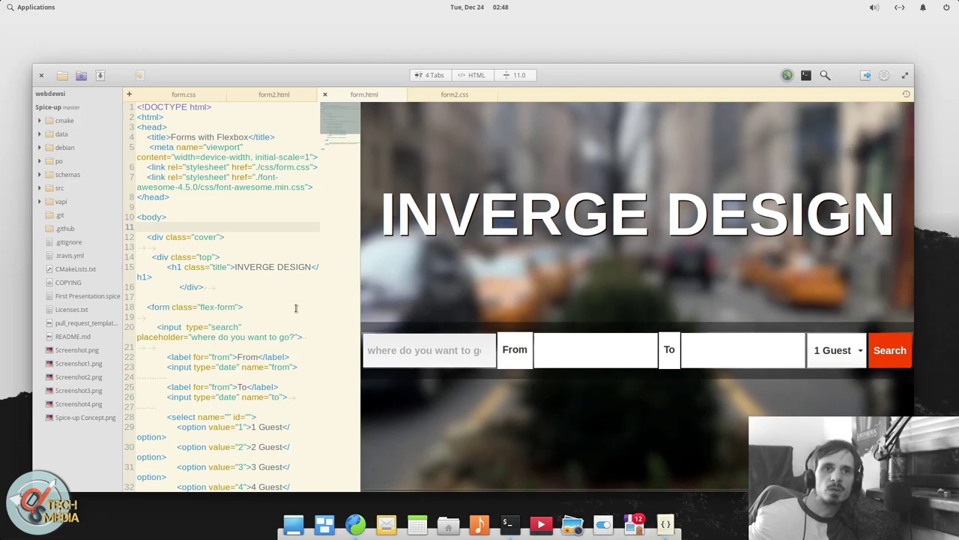
Switch to Terminal, clear its screen, and move its window to the workspace on the right
left_click(507, 523)
key("ctrl+l")
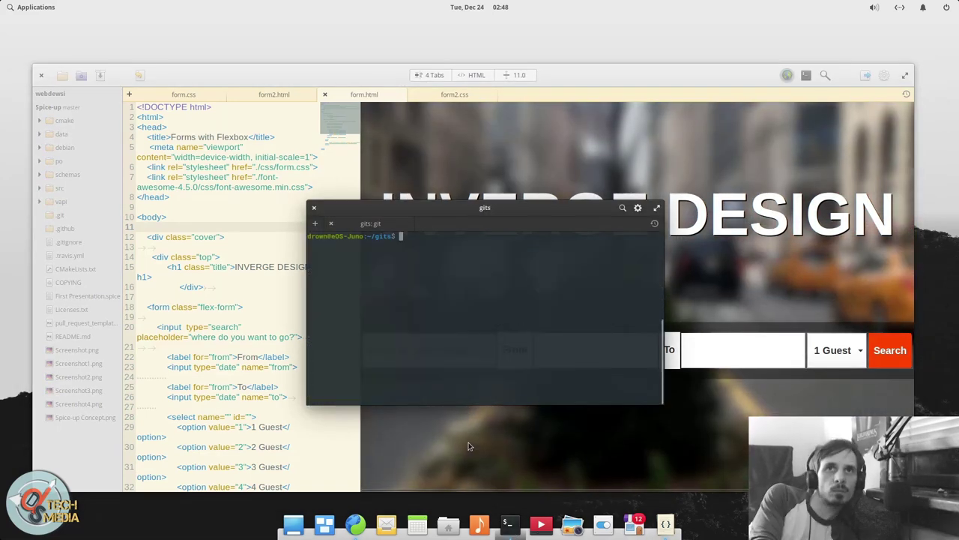
key("super+alt+Right")
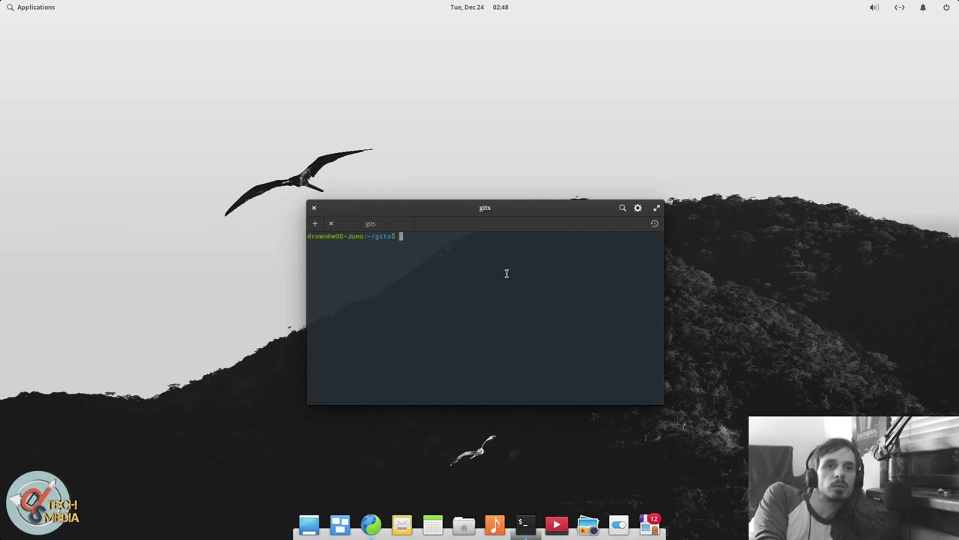
right_click(506, 274)
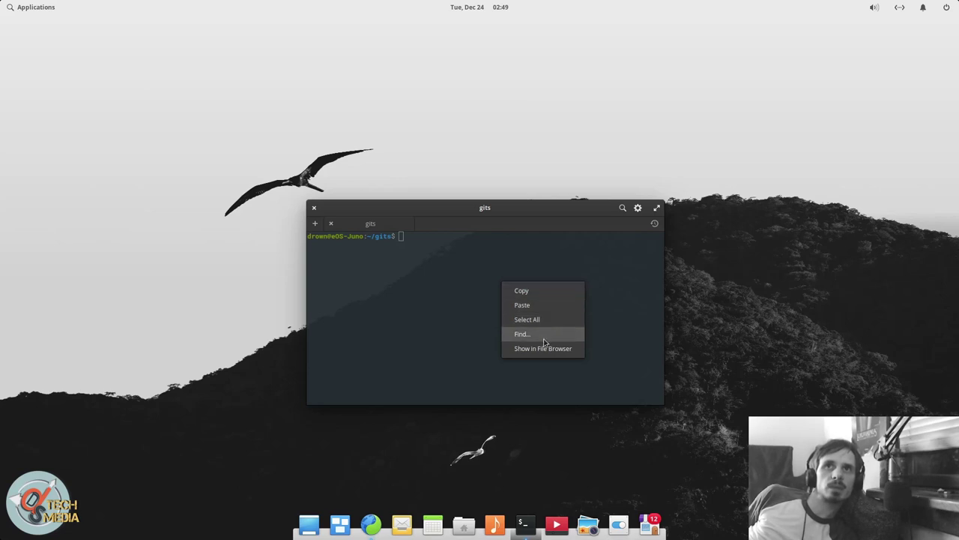
left_click(500, 362)
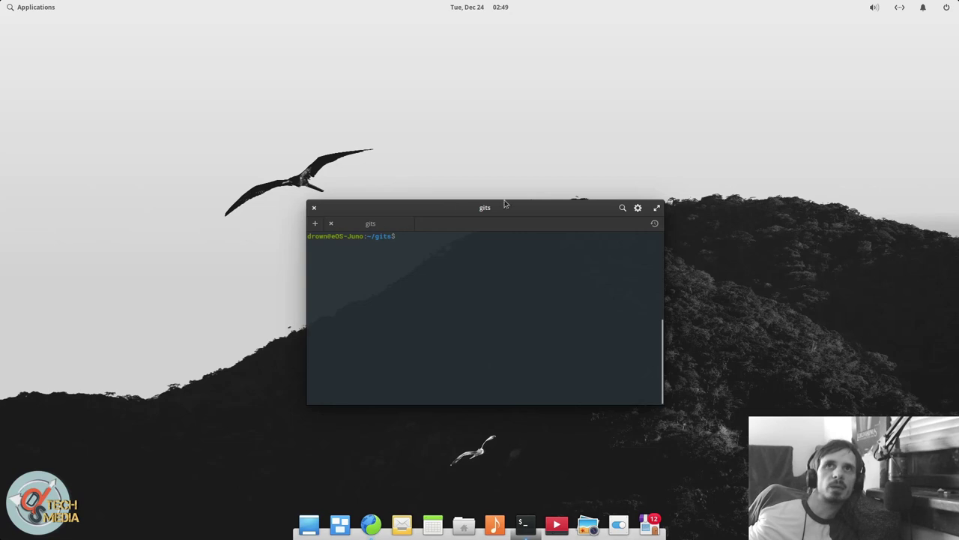
Try the cream and white terminal color themes, and return to the dark theme
left_click(638, 209)
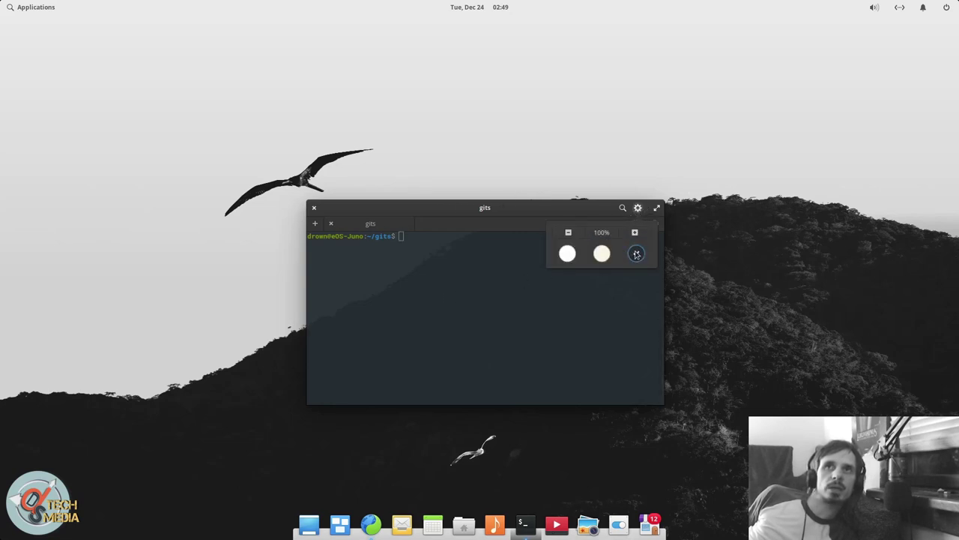
left_click(603, 254)
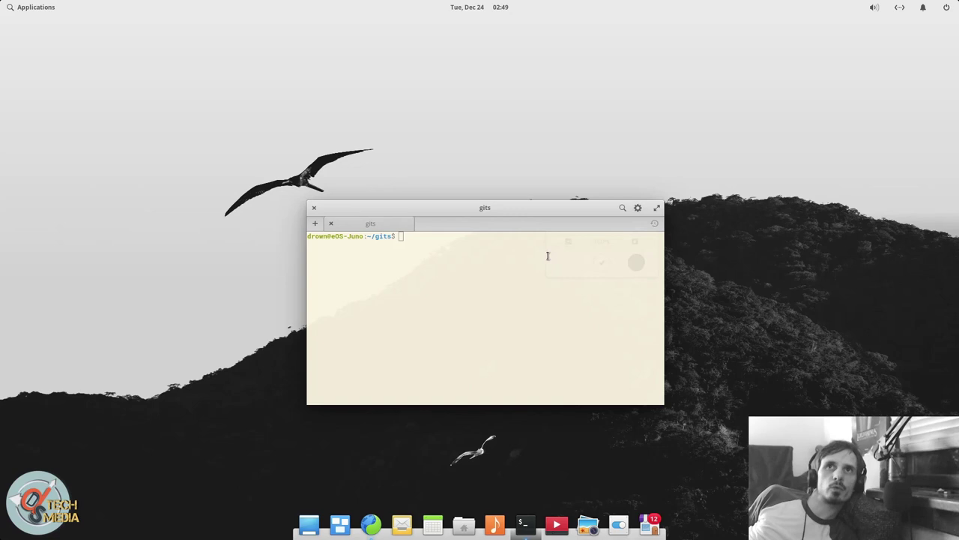
left_click(638, 209)
left_click(567, 254)
left_click(635, 254)
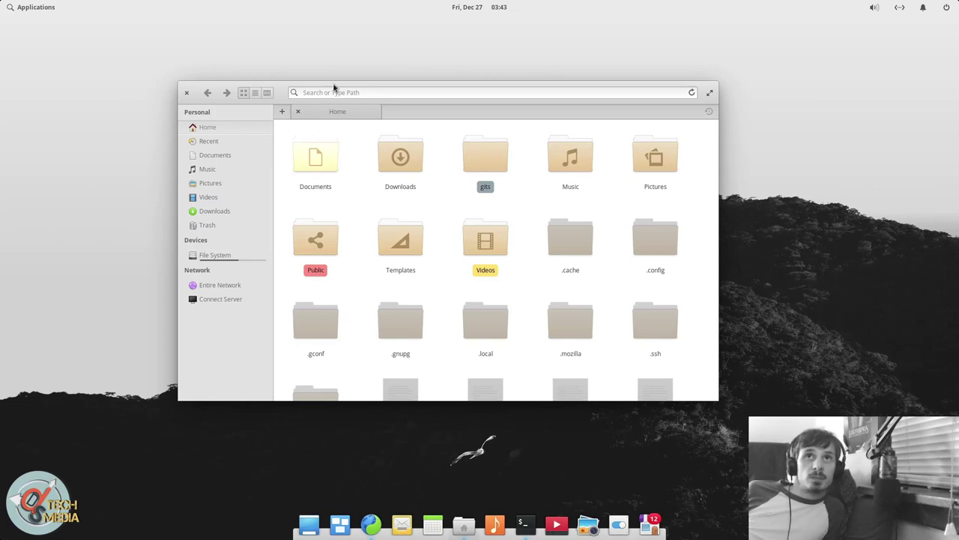
Open the Multitasking View and switch back and forth several times between the current workspace and the empty one beside it
left_click_drag(334, 88, 360, 99)
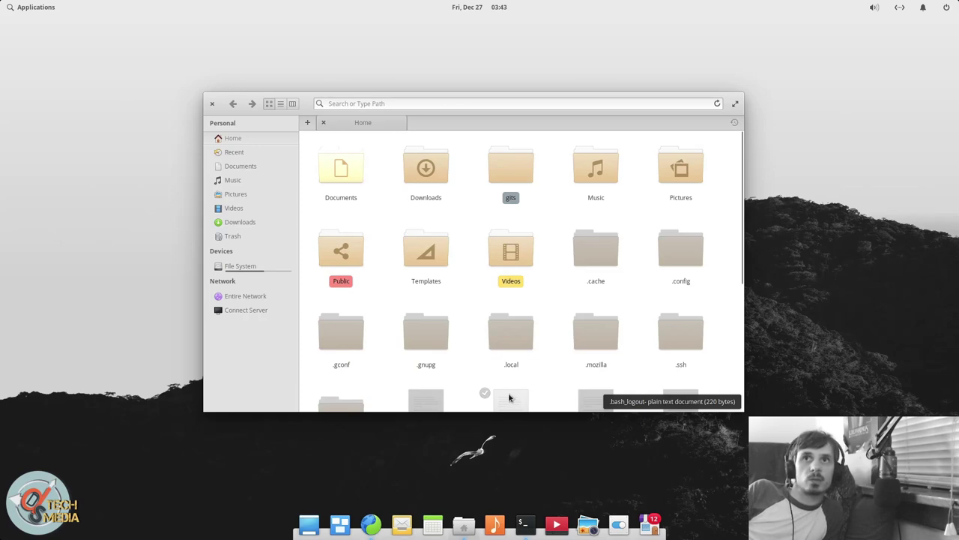
key("super")
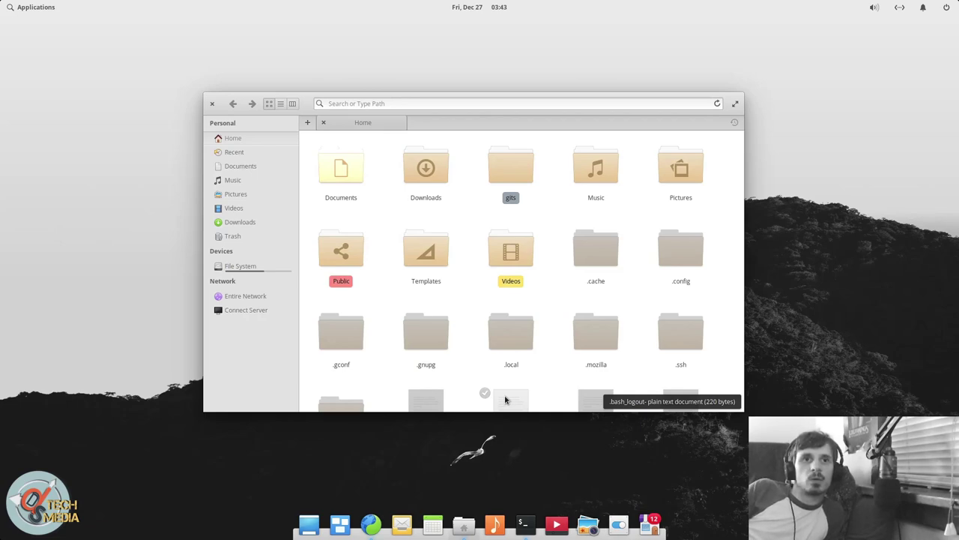
key("super+Down")
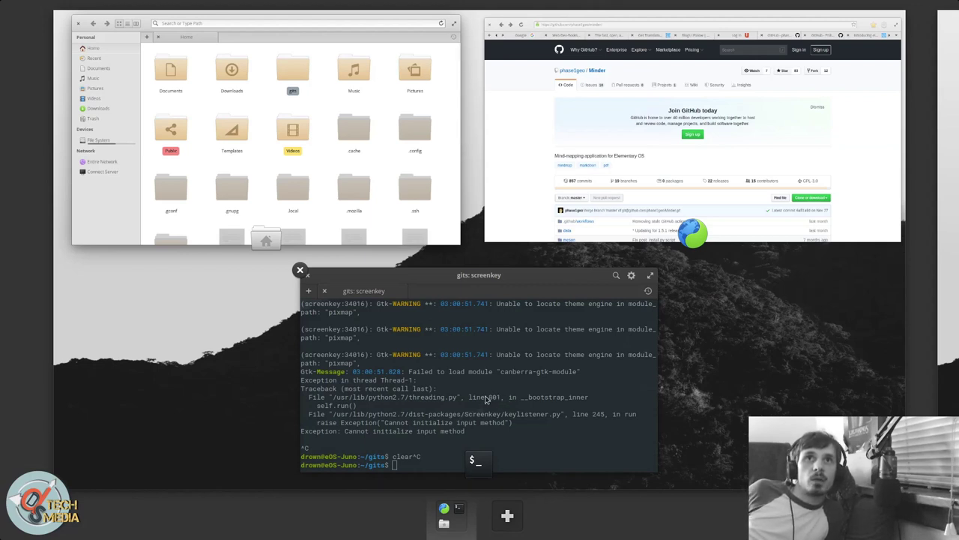
key("super+Right")
key("super+Left")
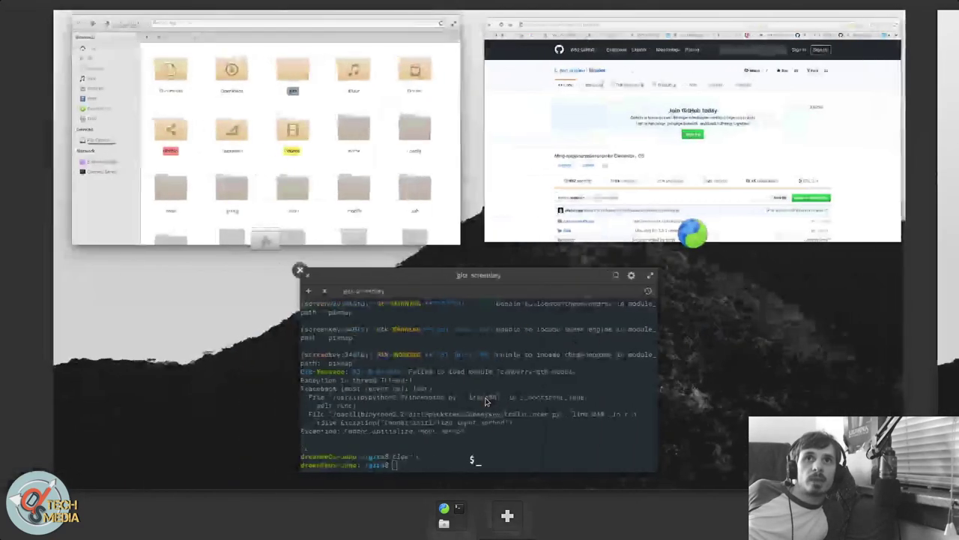
key("super+Right")
key("super+Left")
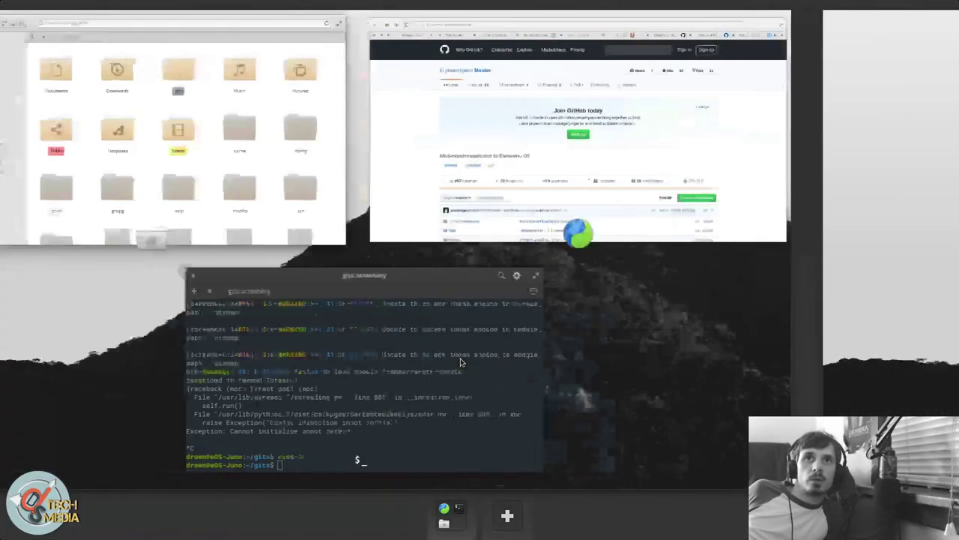
key("super+Right")
key("super+Left")
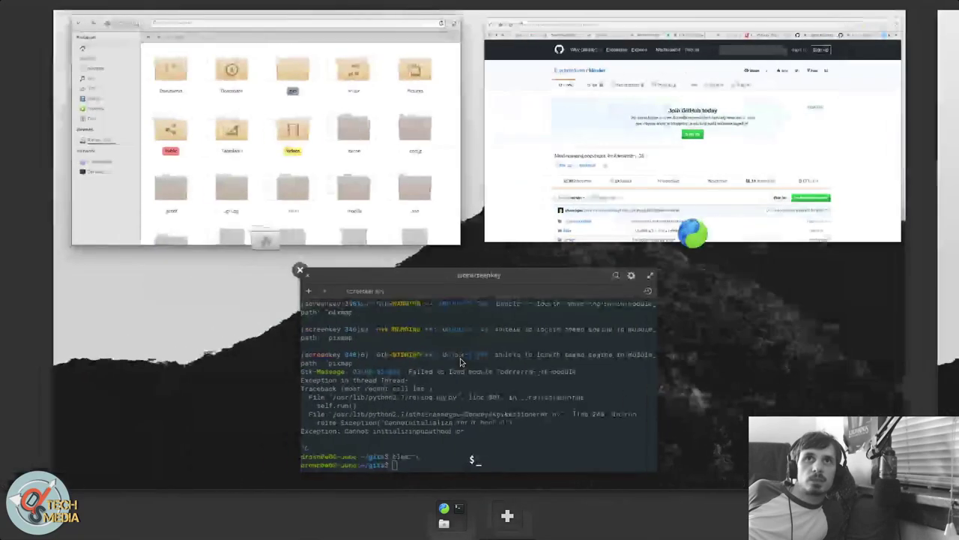
key("super+Right")
key("super+Left")
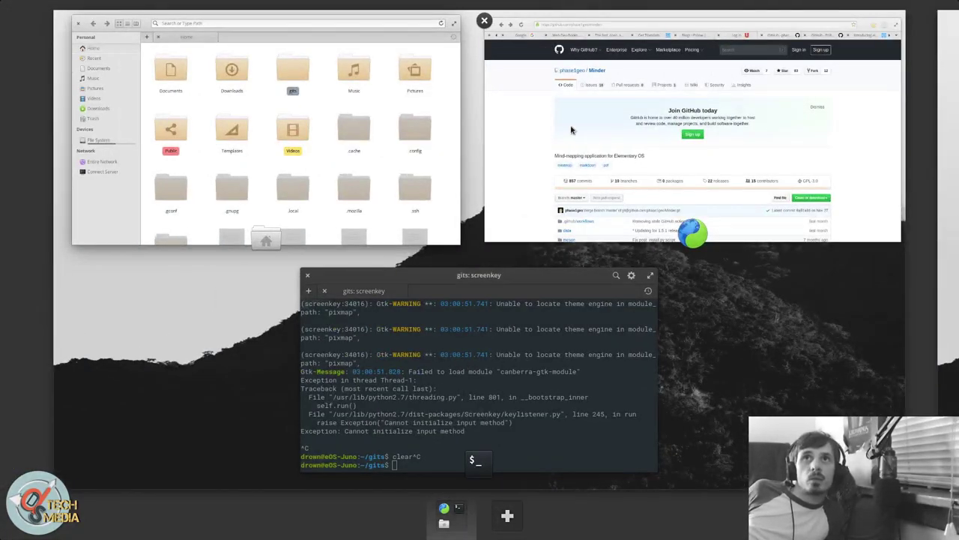
Move the browser window to a new workspace of its own and switch to it there
middle_click(601, 148)
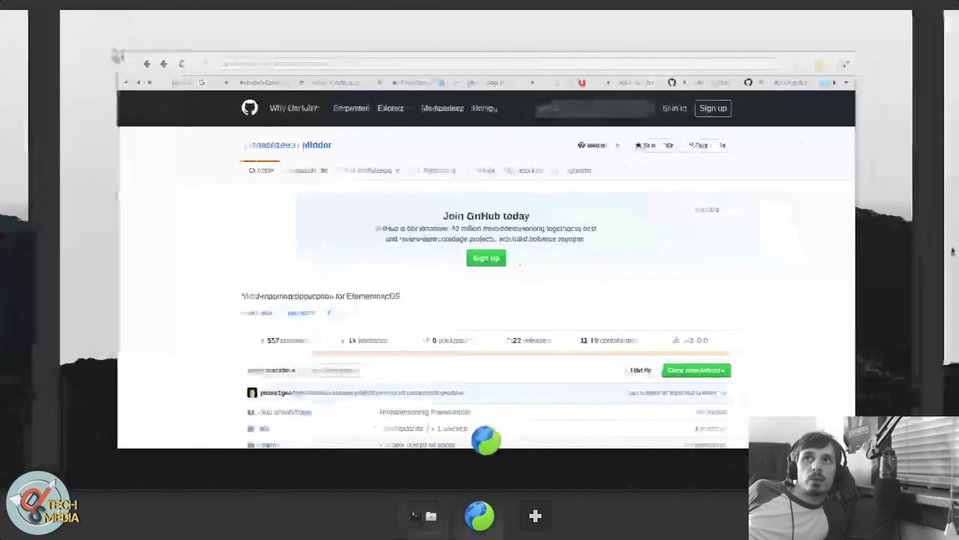
left_click(937, 254)
left_click(643, 339)
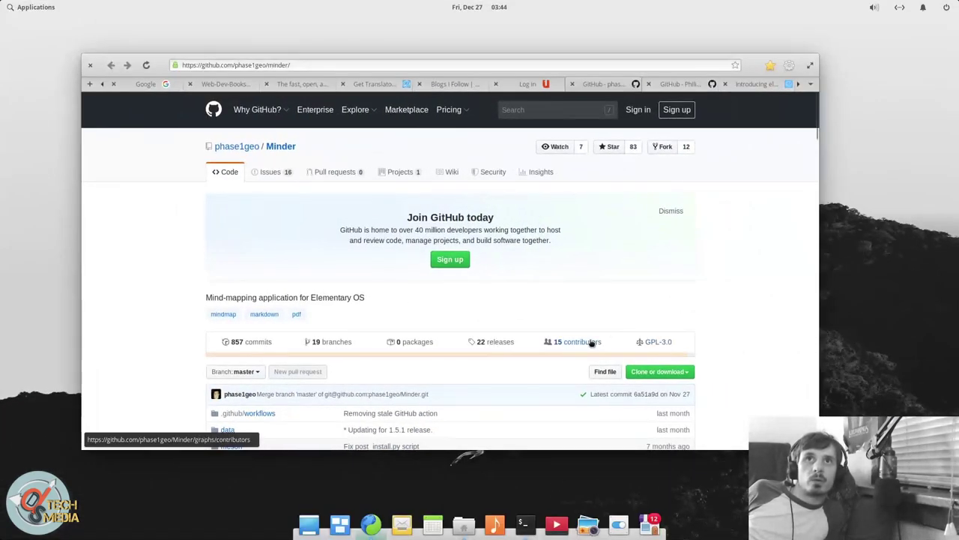
Return the browser window to the first workspace beside Files and Terminal, and bring Terminal to the front
key("super+Down")
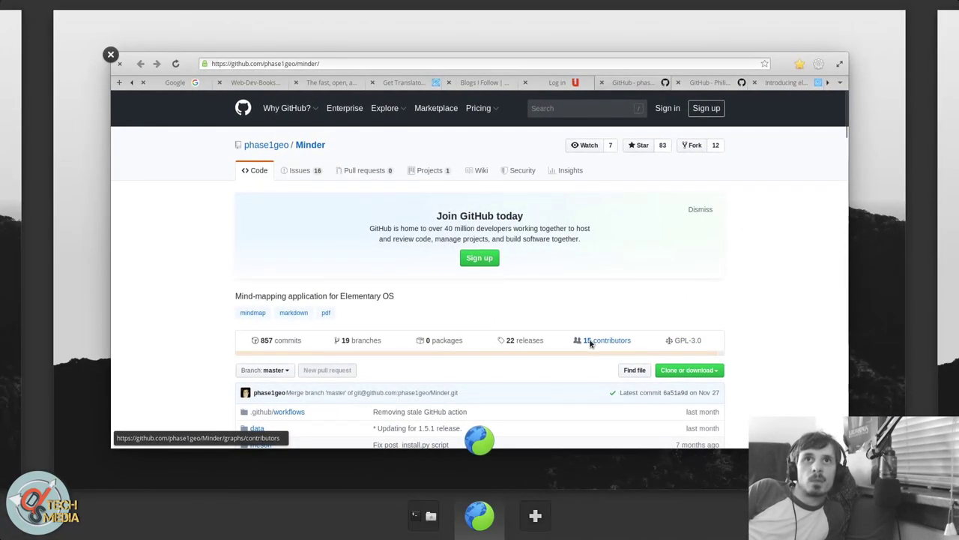
left_click_drag(590, 343, 450, 504)
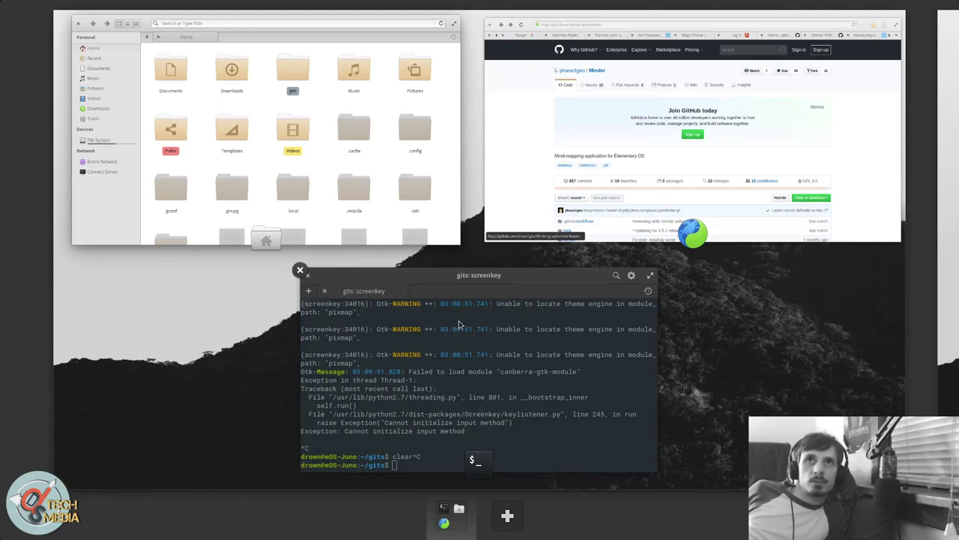
left_click(461, 324)
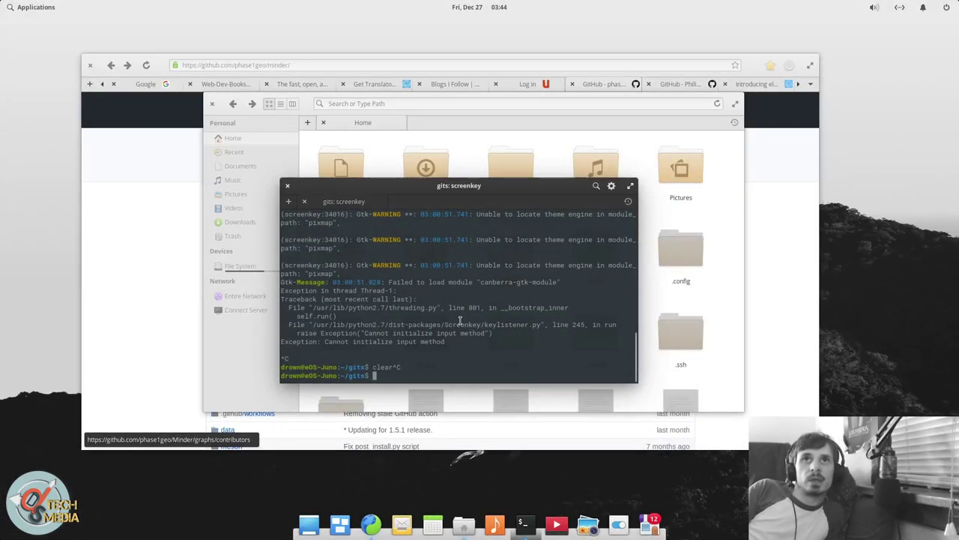
Show the overview of open windows on the current workspace, close it, and switch to the empty workspace and back
key("super+w")
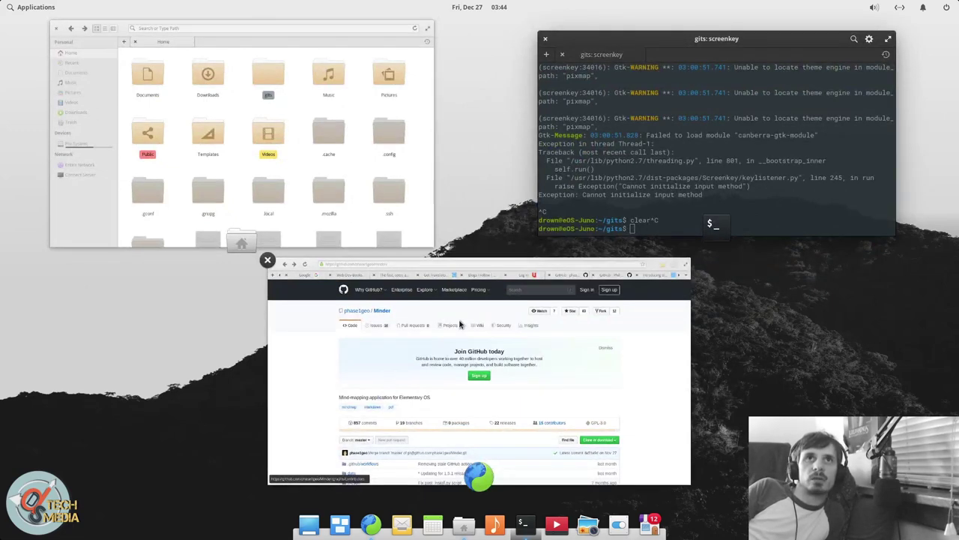
key("super+w")
key("super+d")
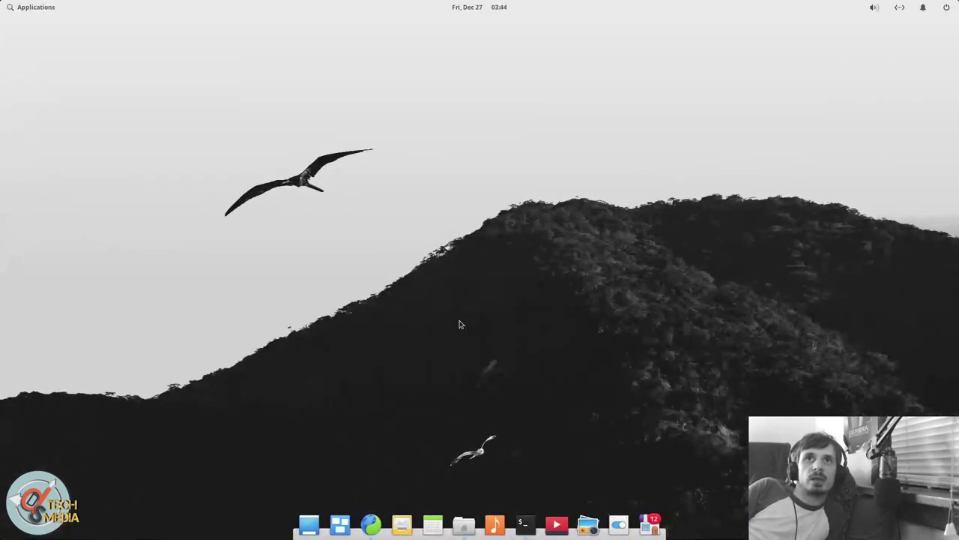
key("super+d")
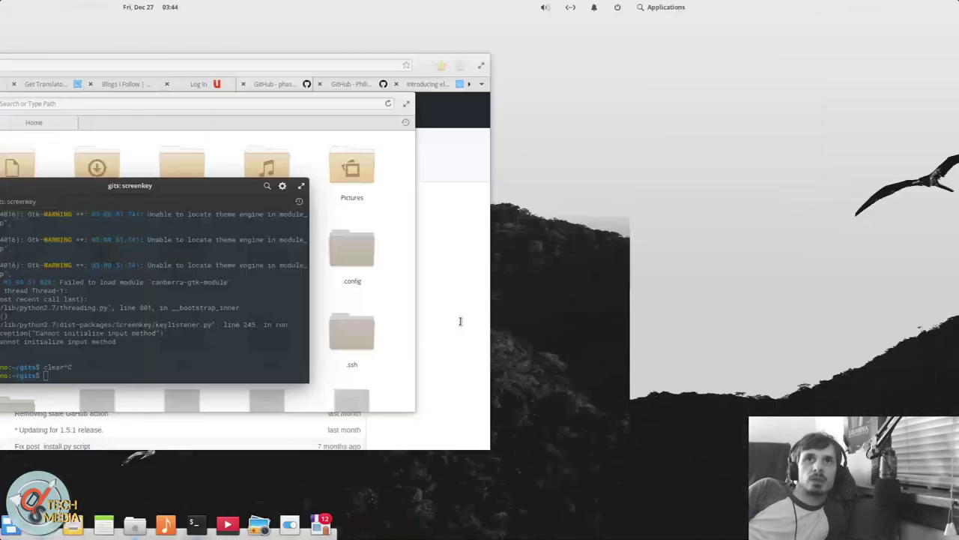
Move the Files window to the workspace on the right and bring up the Keyboard Shortcuts overlay
key("super+Up")
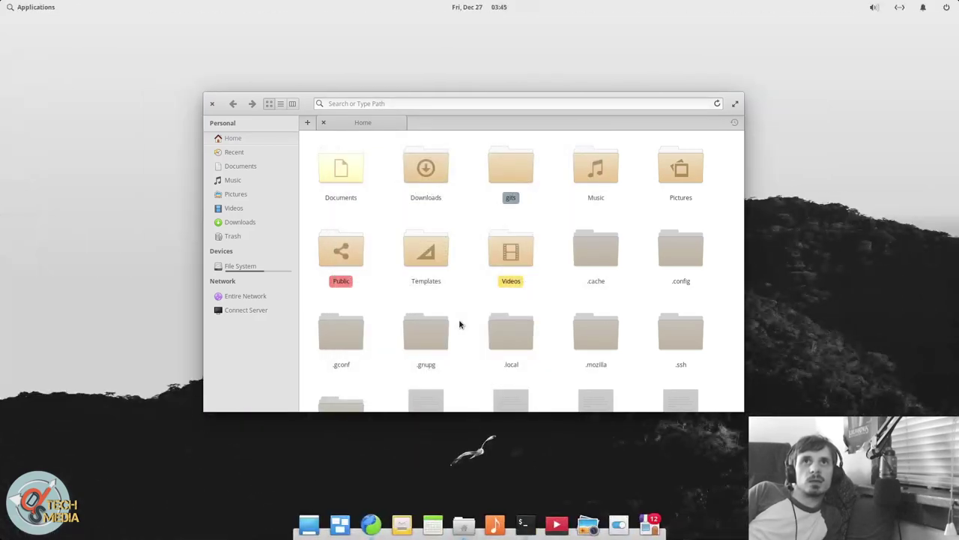
key("super")
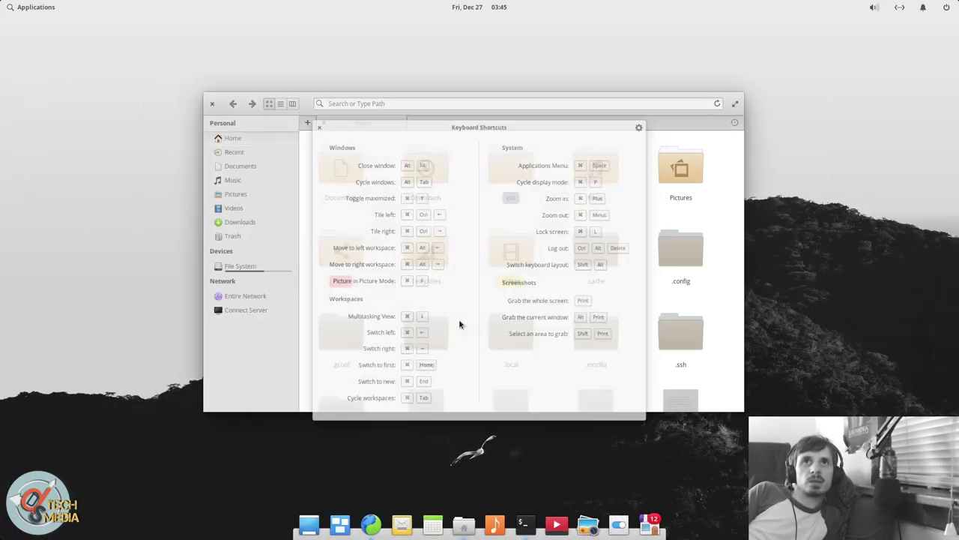
key("super")
Switch between the Files workspace and its left neighbor, first in the Multitasking View and again outside it
key("super+s")
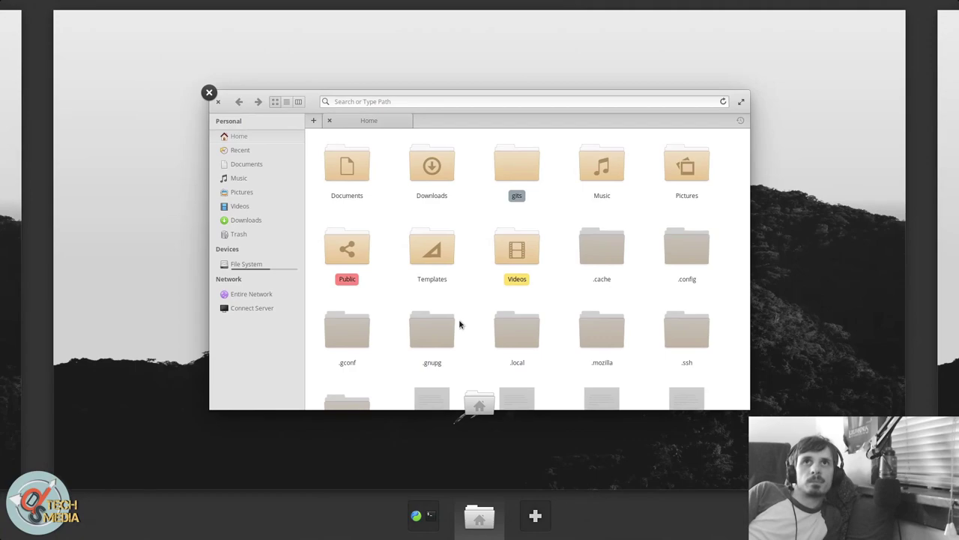
key("super+Left")
key("super+Right")
key("super+s")
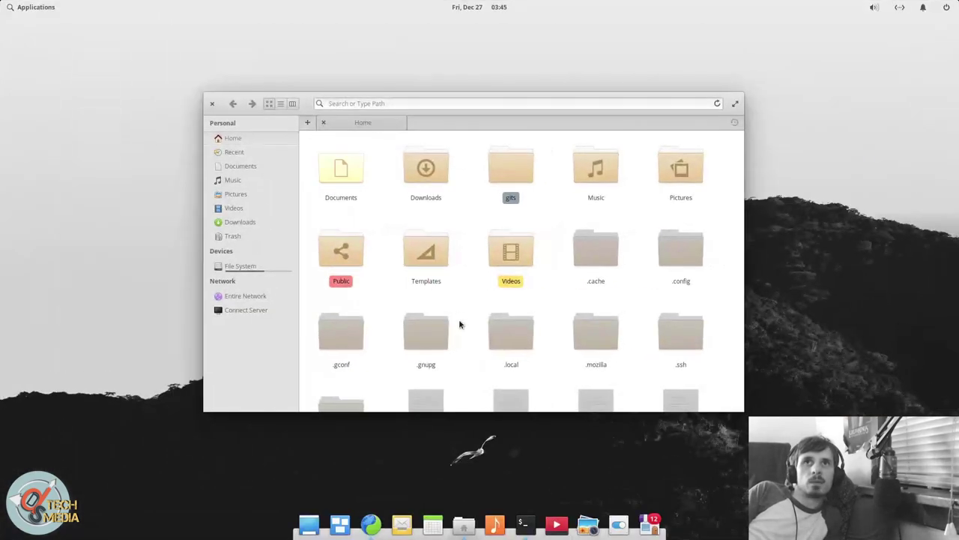
key("super+Left")
key("super+Right")
Bring the Files window back to the first workspace with the browser and Terminal, and select its Public folder
key("super")
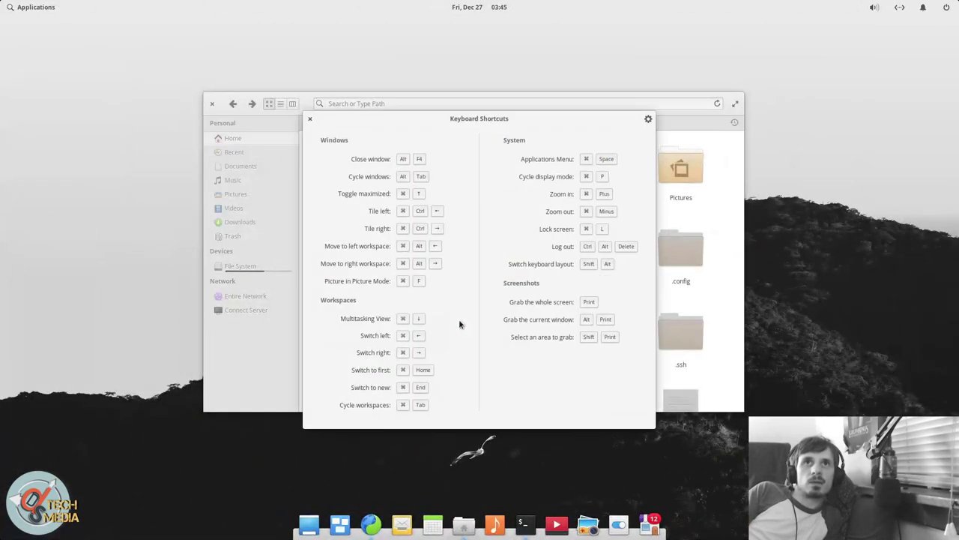
key("super+a")
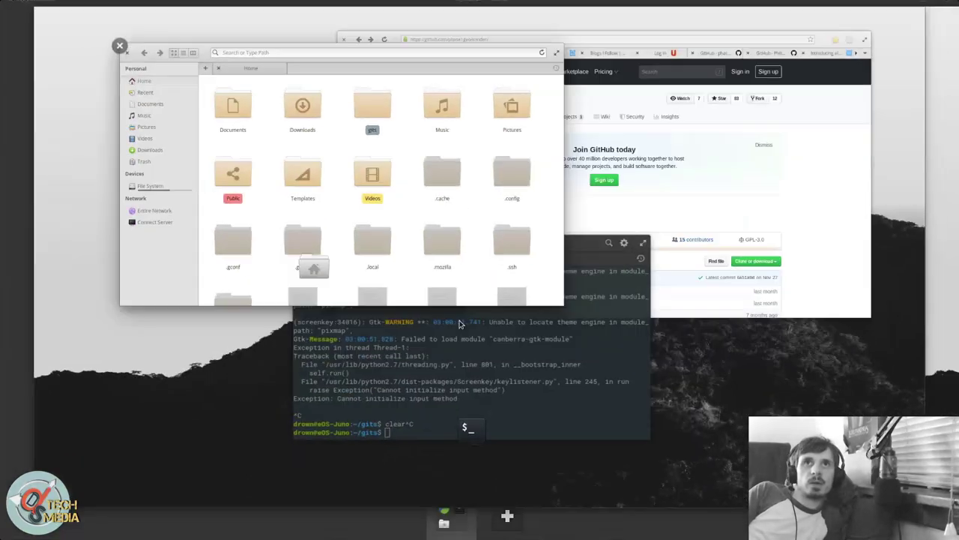
key("Escape")
key("Down")
key("Down")
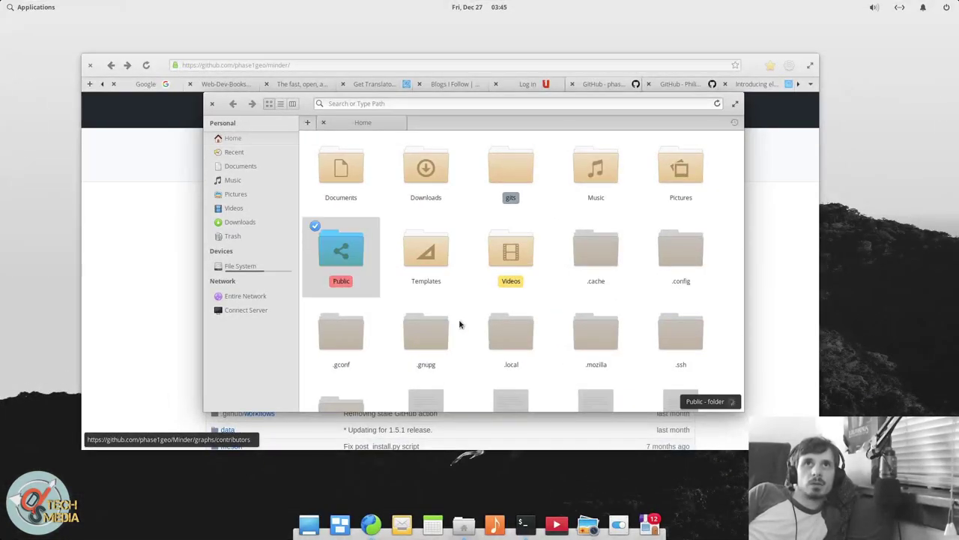
Switch to an empty workspace and release input from the virtual machine to reach the host's virtual machine library
left_click(309, 523)
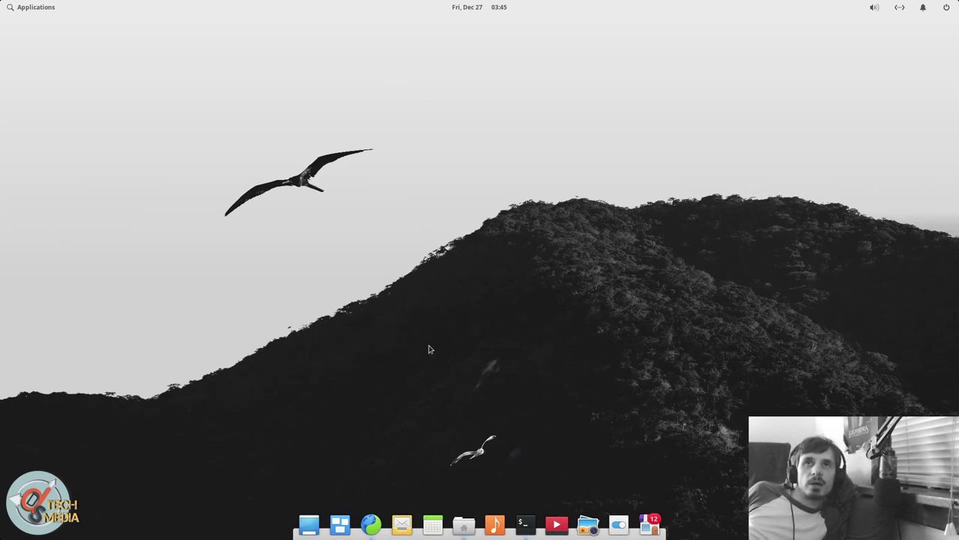
key("ctrl+alt")
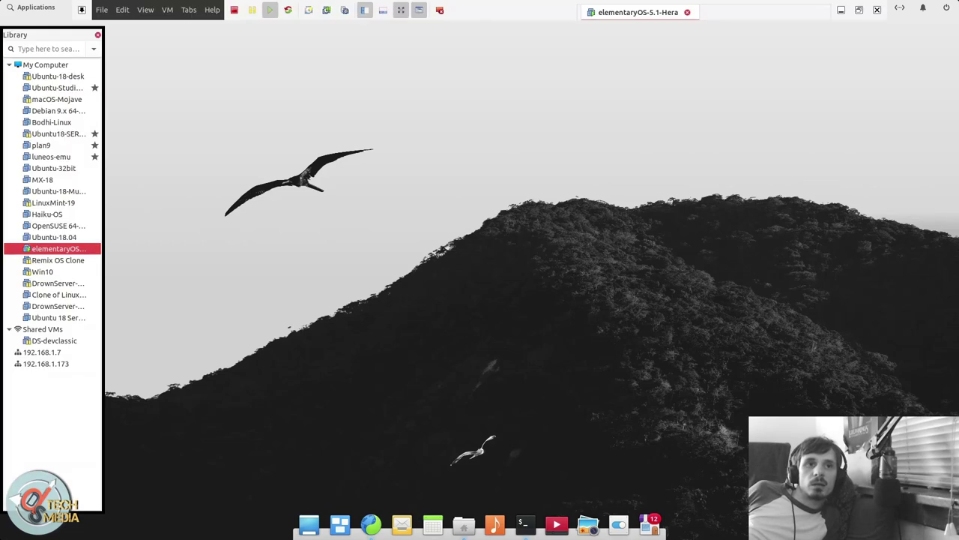